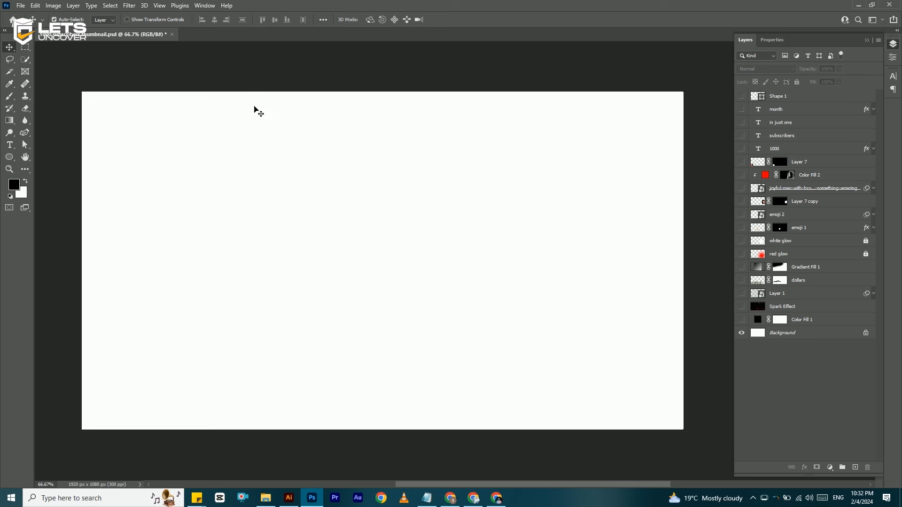
# Check the document's canvas width and height in the Canvas Size dialog without changing them.
pyautogui.click(56, 6)
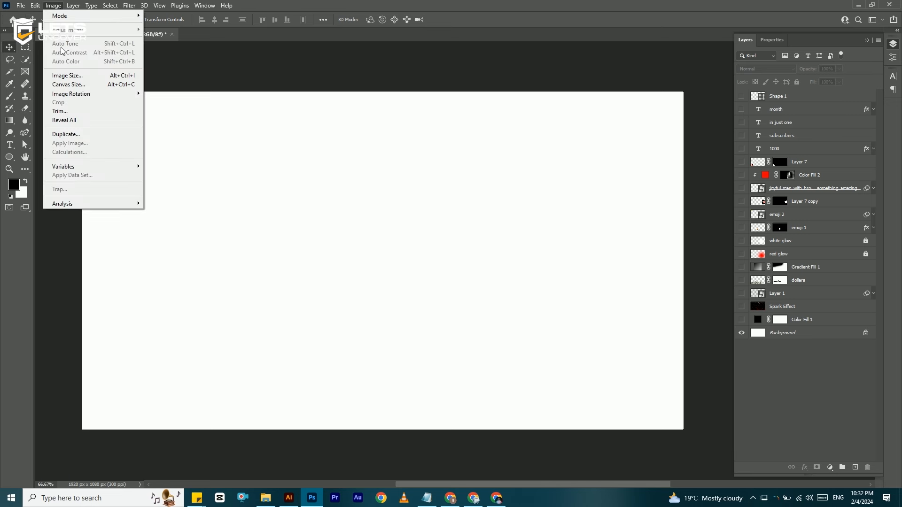
pyautogui.click(75, 88)
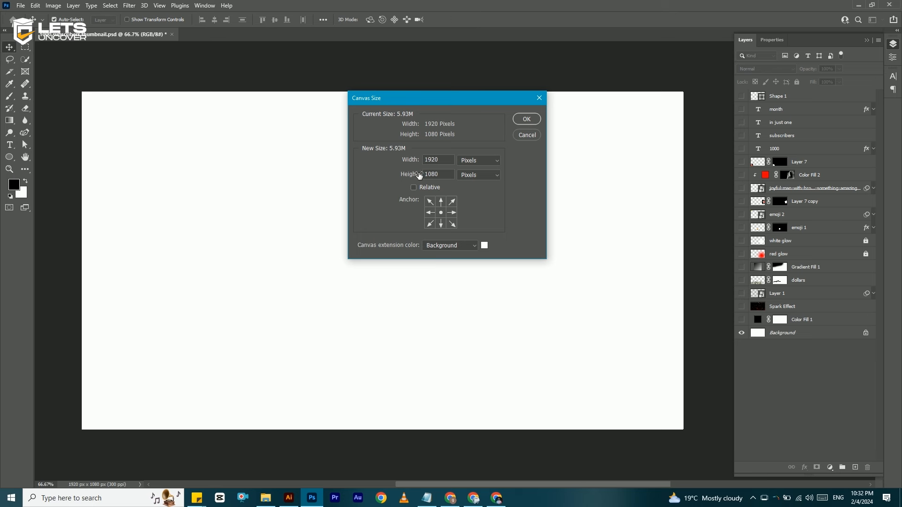
pyautogui.click(523, 135)
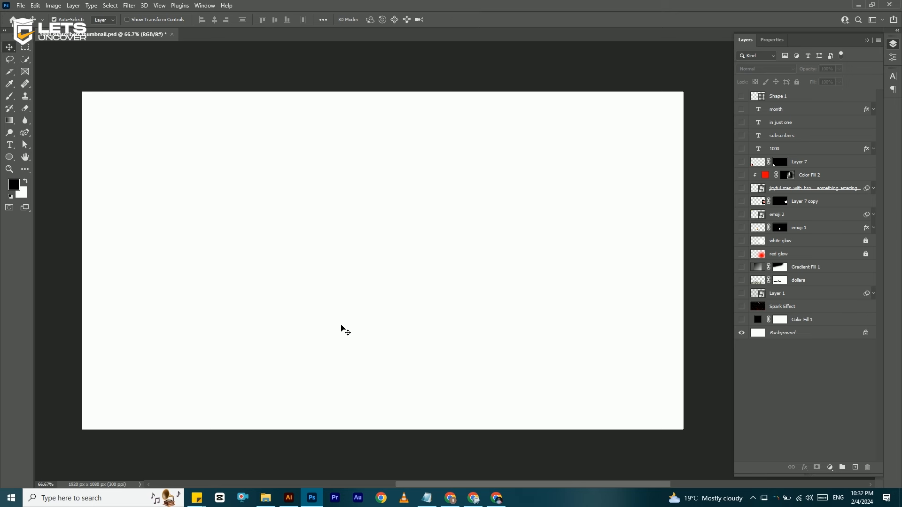
# Switch to Notepad and read the thumbnail requirements, including size, title, images, colors and effects.
pyautogui.click(429, 499)
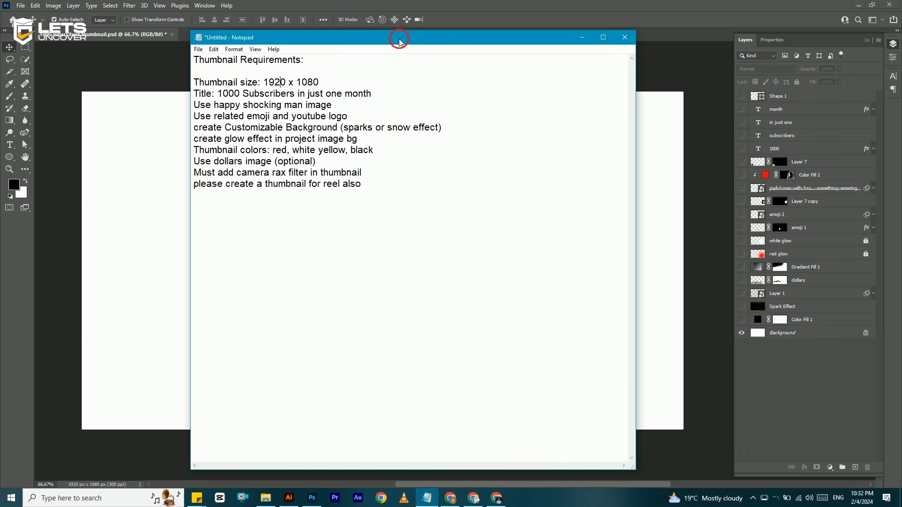
pyautogui.moveTo(393, 33); pyautogui.dragTo(395, 52)
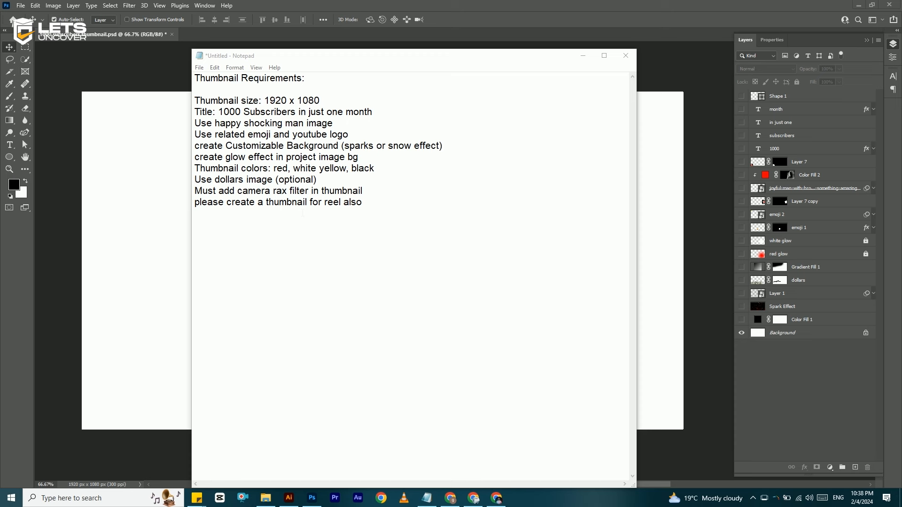
pyautogui.click(2, 265)
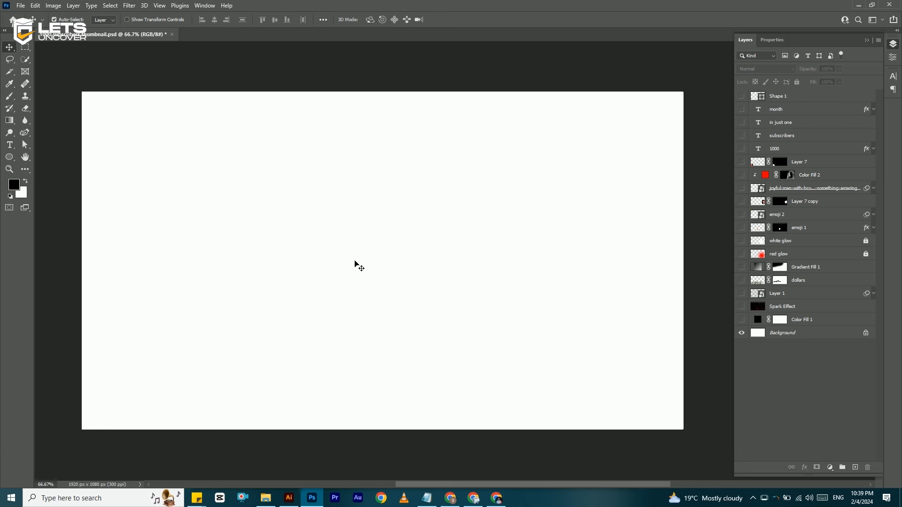
pyautogui.click(429, 498)
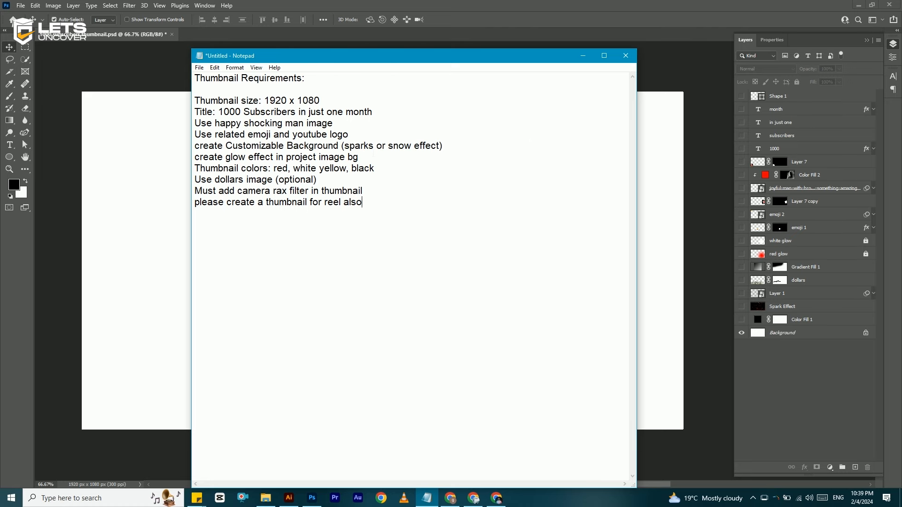
# Switch to Chrome and open the Freepik page for the shocked man in a khaki shirt from the "shocking man pic" image results.
pyautogui.click(496, 498)
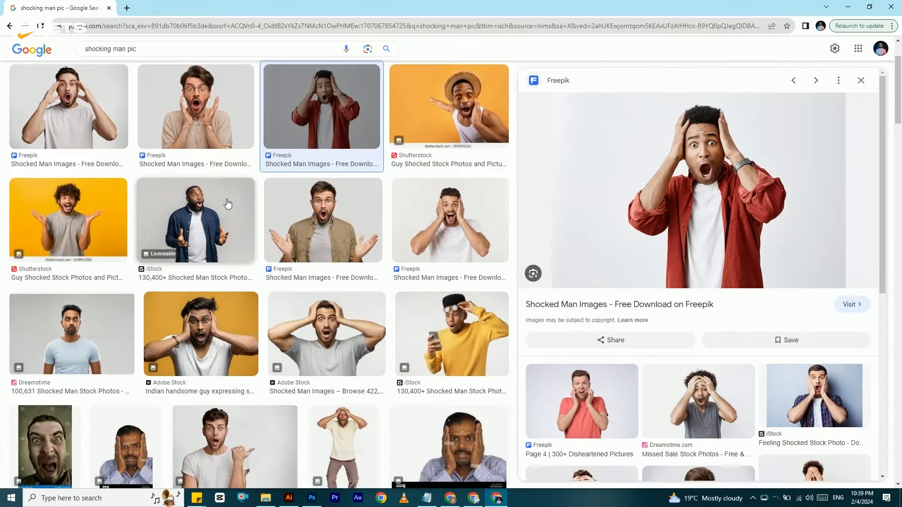
pyautogui.moveTo(897, 86); pyautogui.dragTo(897, 62)
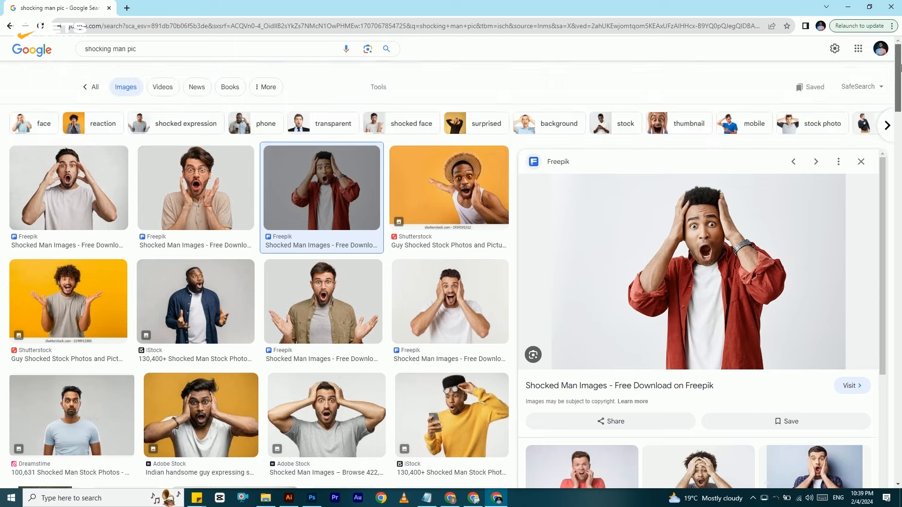
pyautogui.click(157, 63)
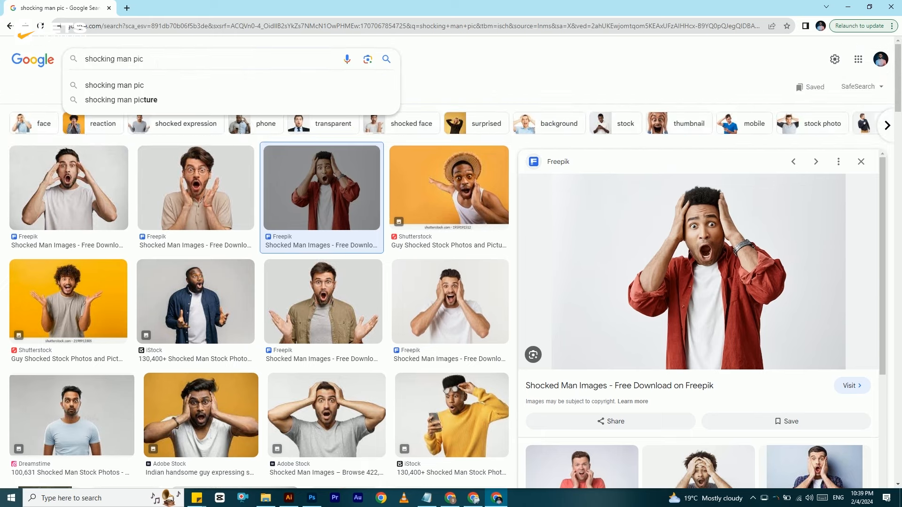
pyautogui.click(18, 91)
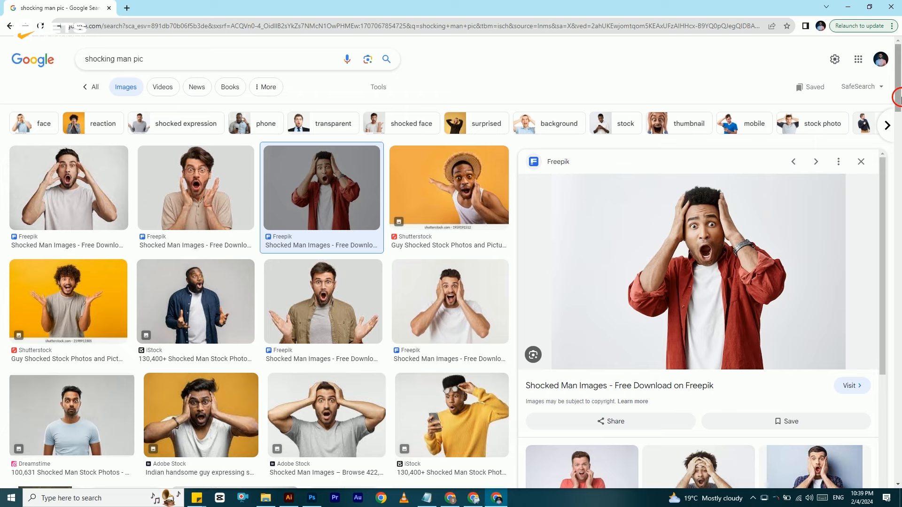
pyautogui.scroll(-1, 897, 96)
pyautogui.click(346, 311)
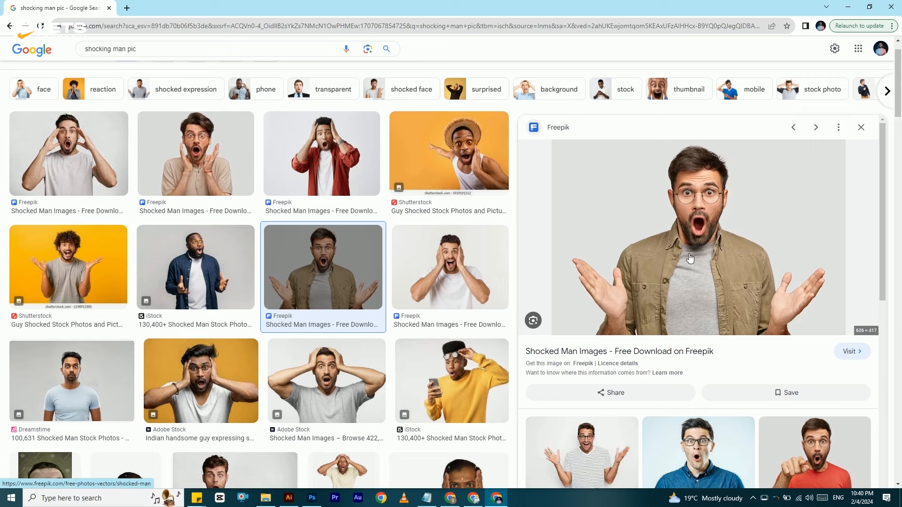
pyautogui.click(697, 220)
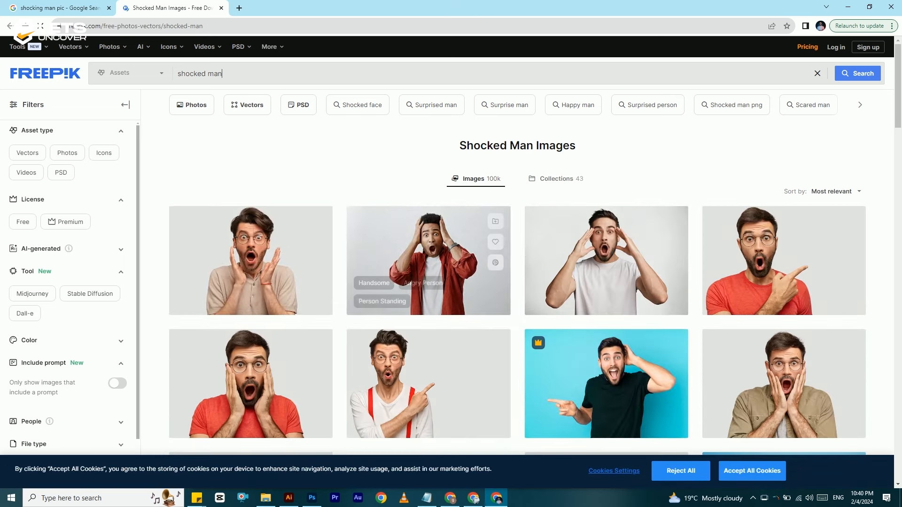
# Dismiss the Google sign-in prompt and browse Freepik's "shocked man" photos for a suitable subject.
pyautogui.moveTo(899, 83); pyautogui.dragTo(901, 123)
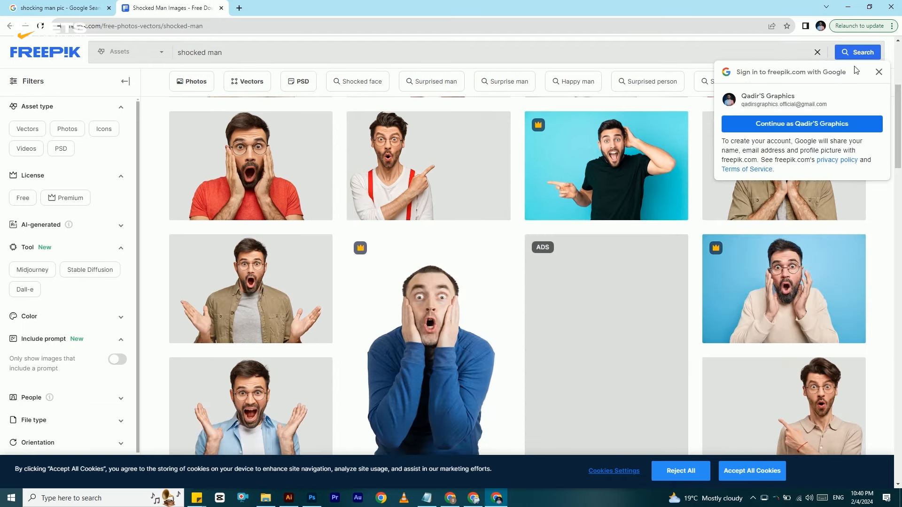
pyautogui.click(885, 77)
pyautogui.scroll(-7, 888, 141)
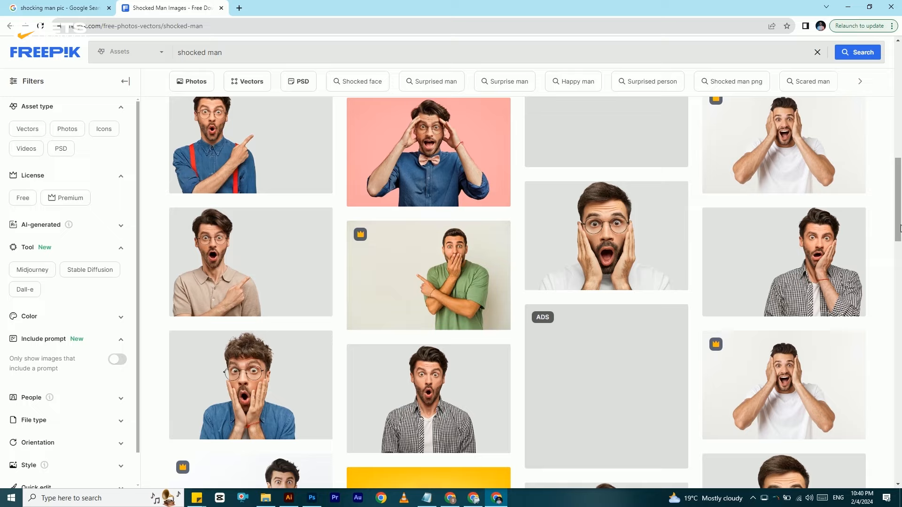
pyautogui.scroll(1, 900, 214)
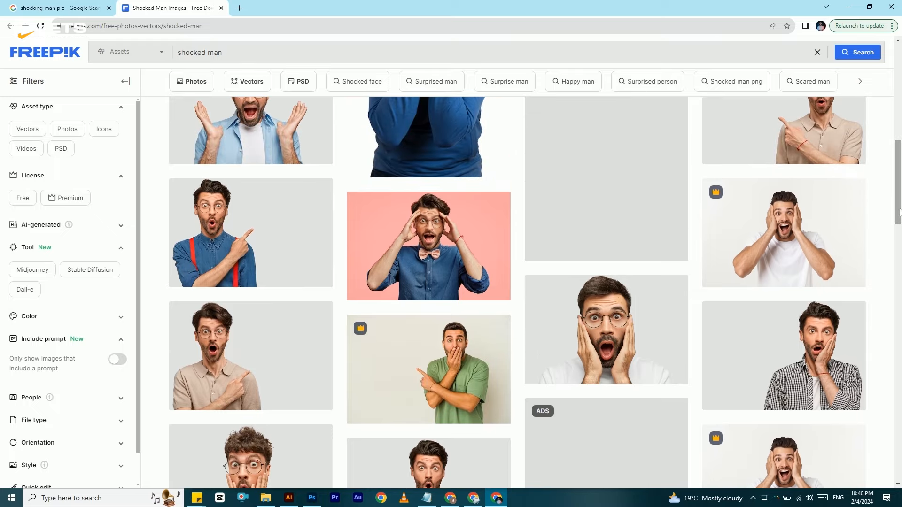
pyautogui.moveTo(739, 197)
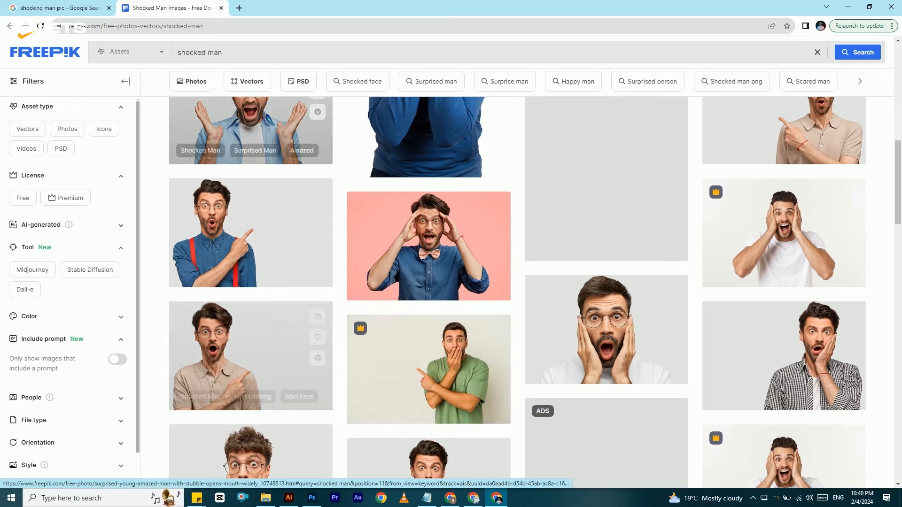
pyautogui.moveTo(900, 163); pyautogui.dragTo(900, 155)
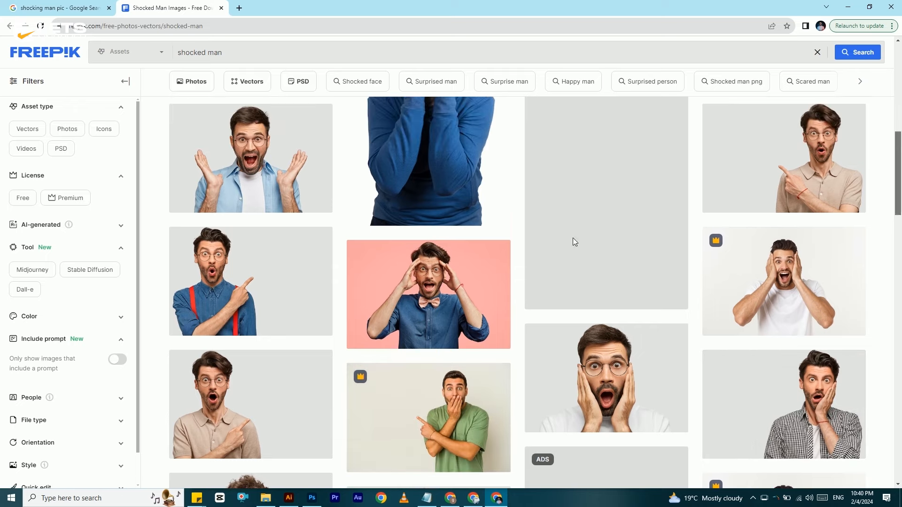
# Preview the free photo of the man in red suspenders and the premium photo of the man in a white T-shirt.
pyautogui.click(231, 271)
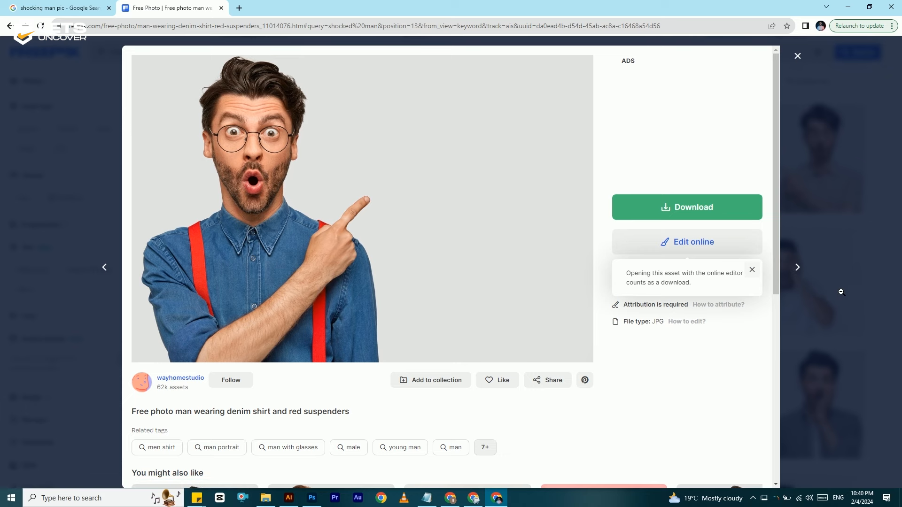
pyautogui.click(876, 292)
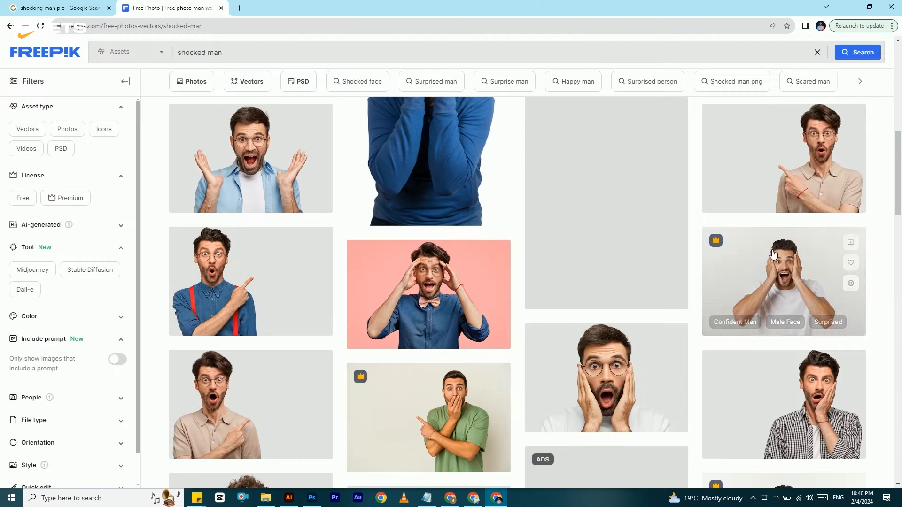
pyautogui.click(776, 269)
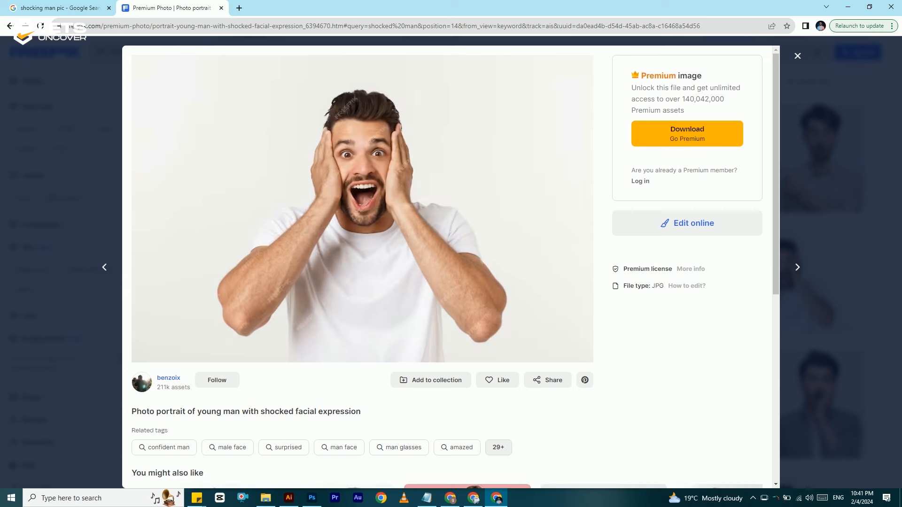
pyautogui.click(849, 179)
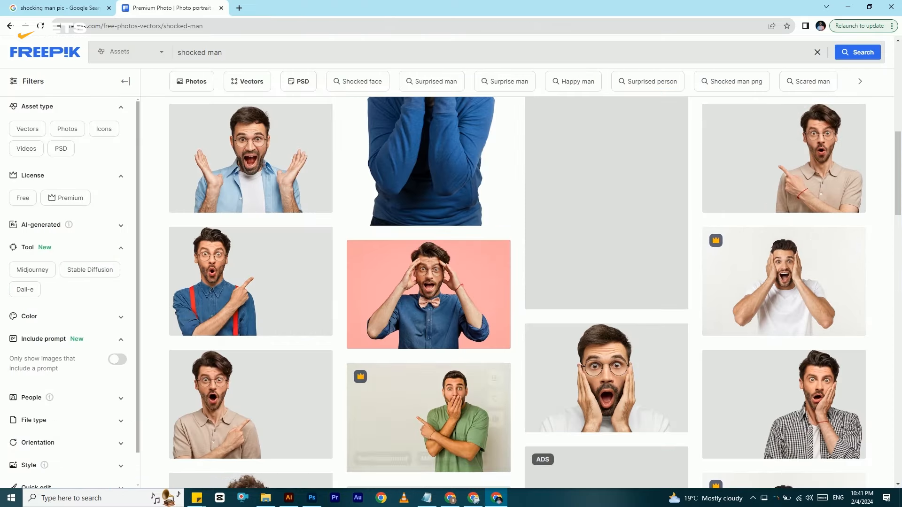
# Start the free download of the photo of the man wearing a denim shirt and red suspenders.
pyautogui.click(233, 270)
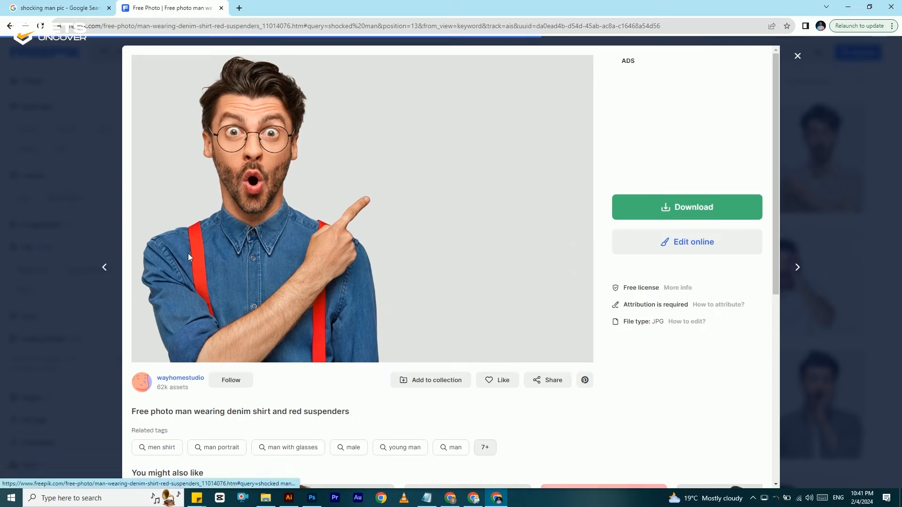
pyautogui.click(698, 215)
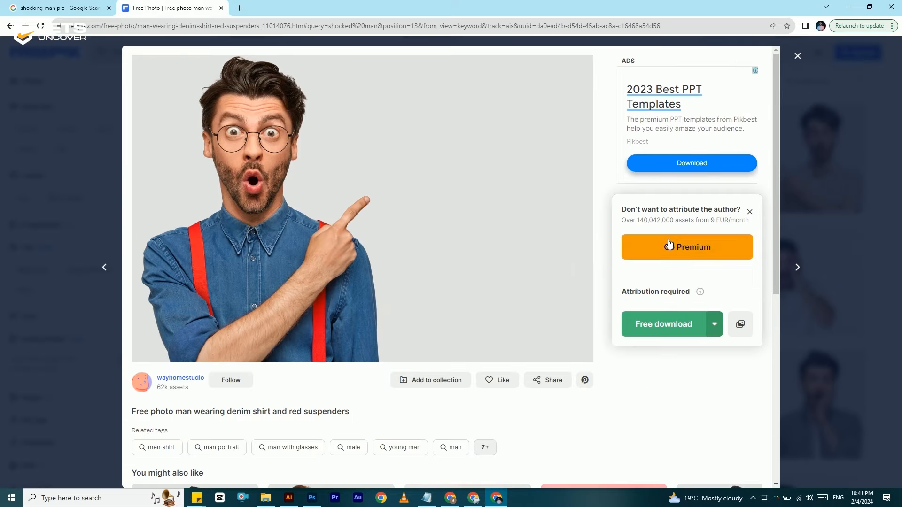
pyautogui.click(694, 329)
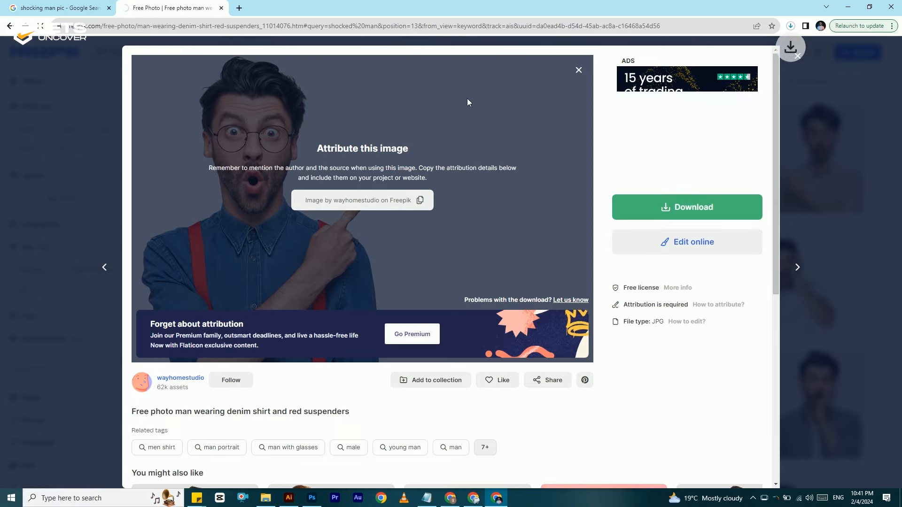
# Cancel the download of man-wearing-denim-shirt-red-suspenders.jpg and close the photo's detail view.
pyautogui.click(791, 27)
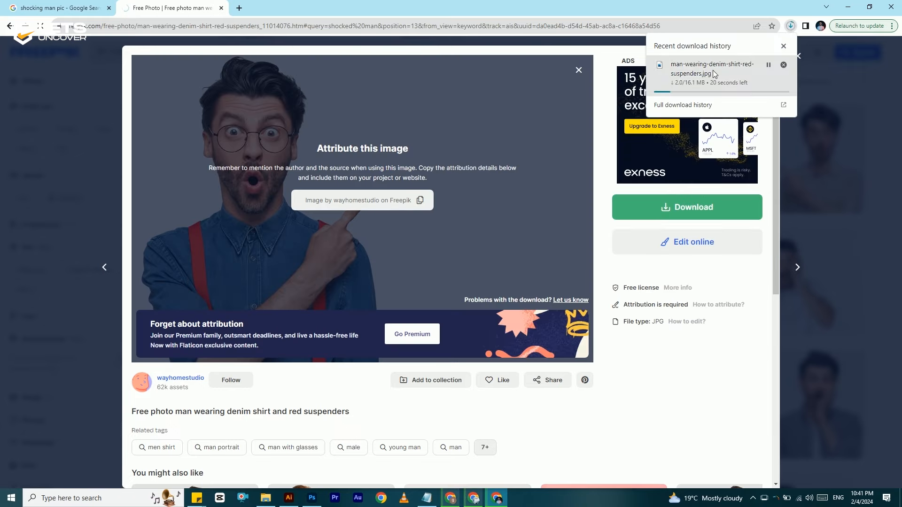
pyautogui.click(784, 65)
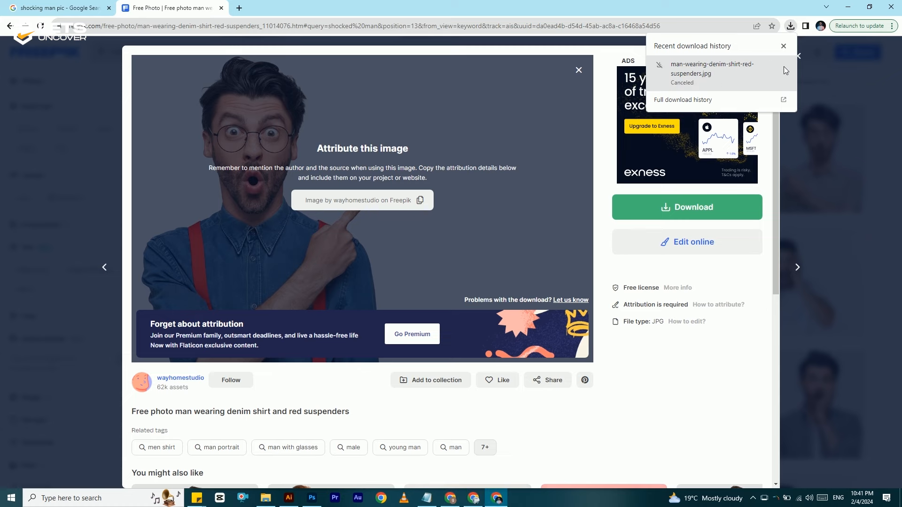
pyautogui.click(689, 396)
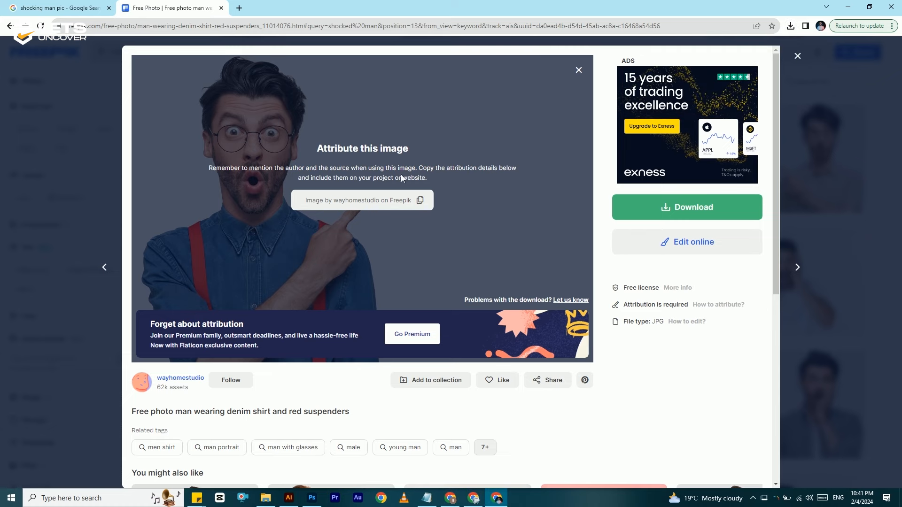
pyautogui.click(846, 124)
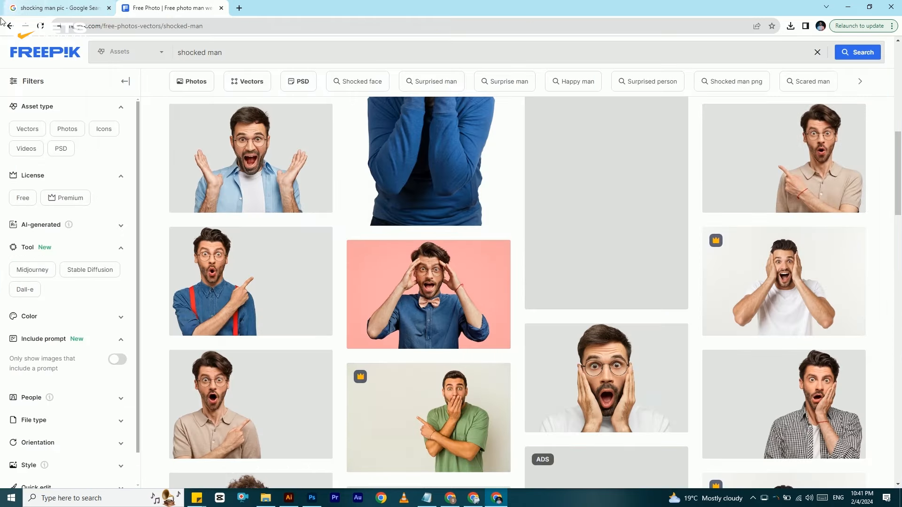
pyautogui.click(59, 8)
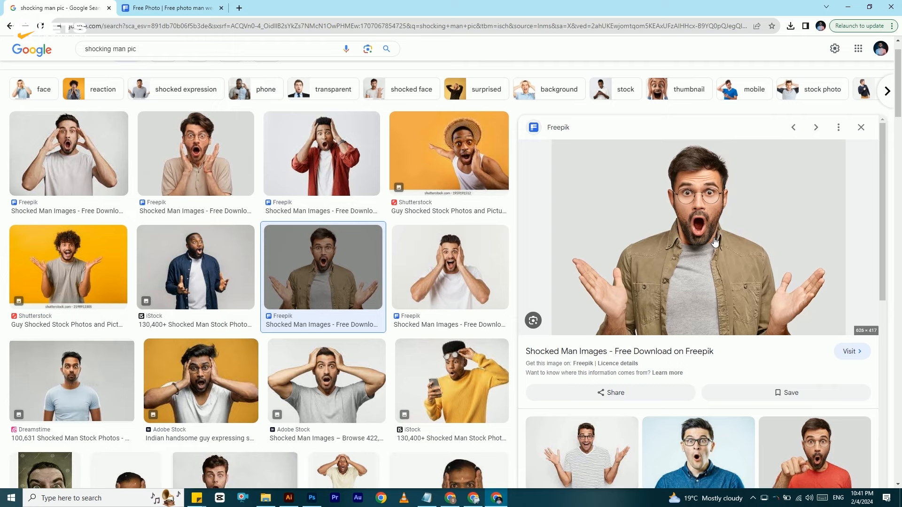
pyautogui.click(206, 5)
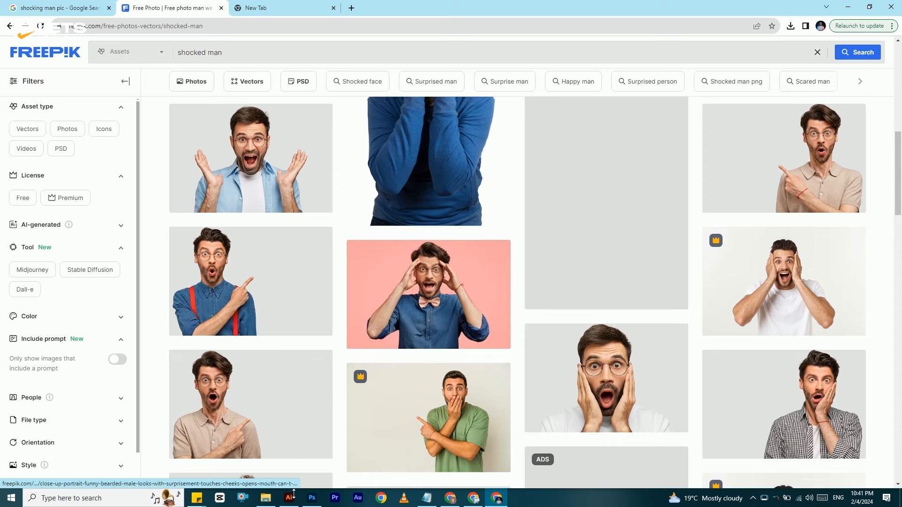
# Recheck the thumbnail requirements in Notepad and make the Color Fill 1 layer visible in the Photoshop document.
pyautogui.click(308, 501)
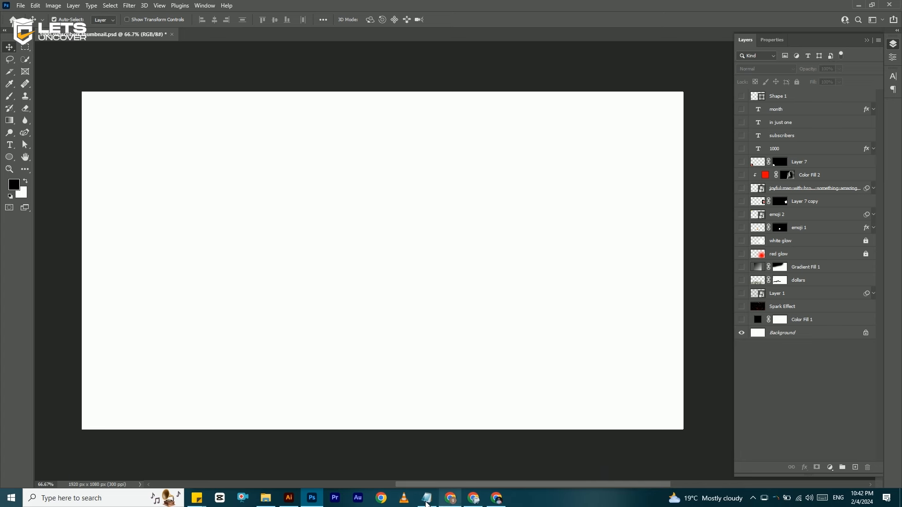
pyautogui.click(427, 498)
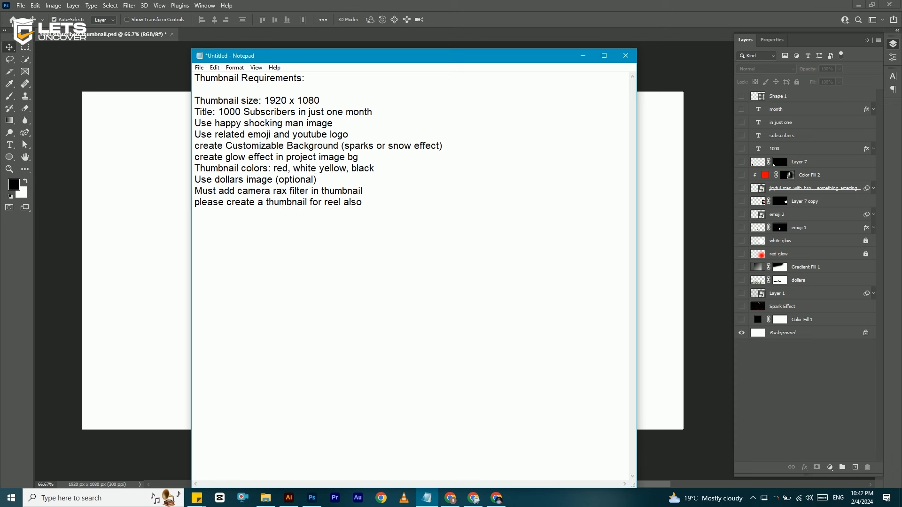
pyautogui.click(427, 497)
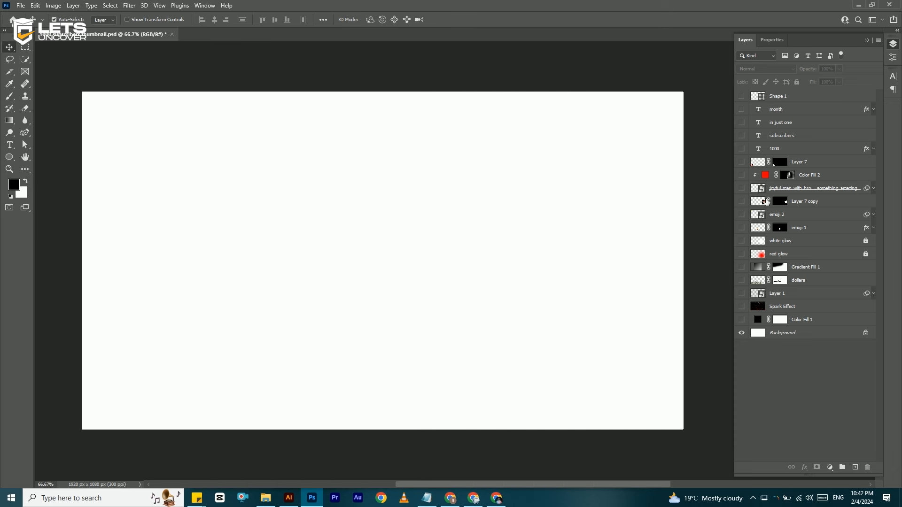
pyautogui.click(743, 320)
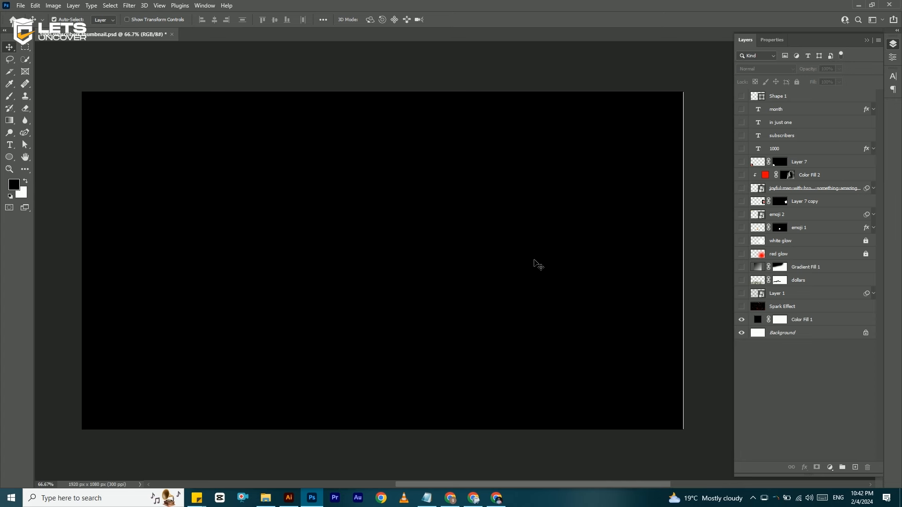
pyautogui.click(818, 324)
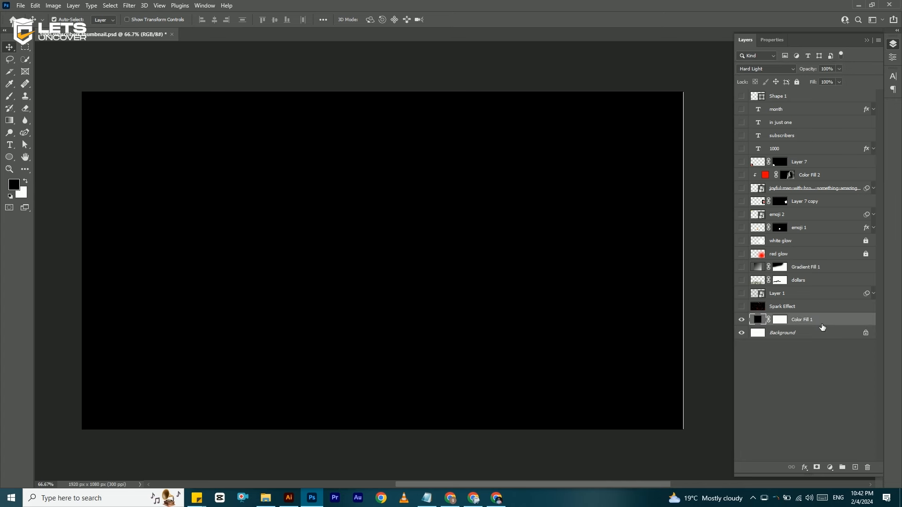
pyautogui.click(831, 468)
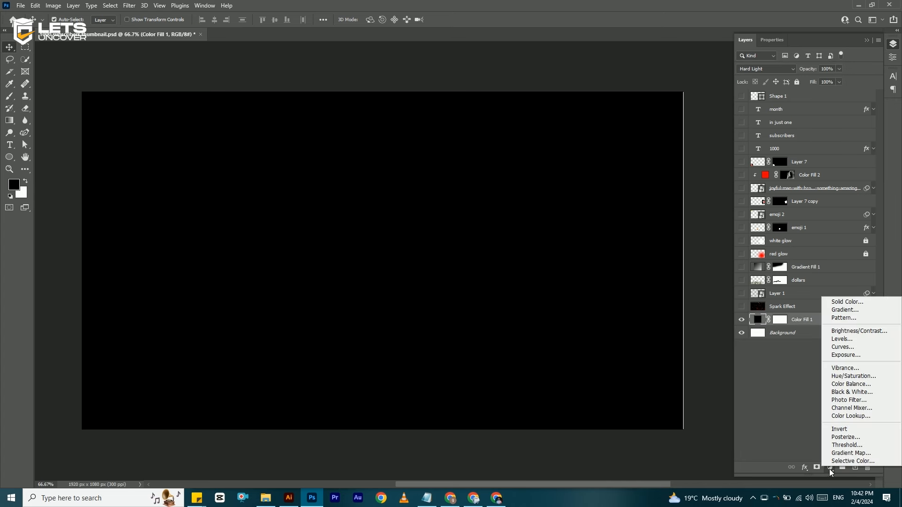
pyautogui.click(848, 303)
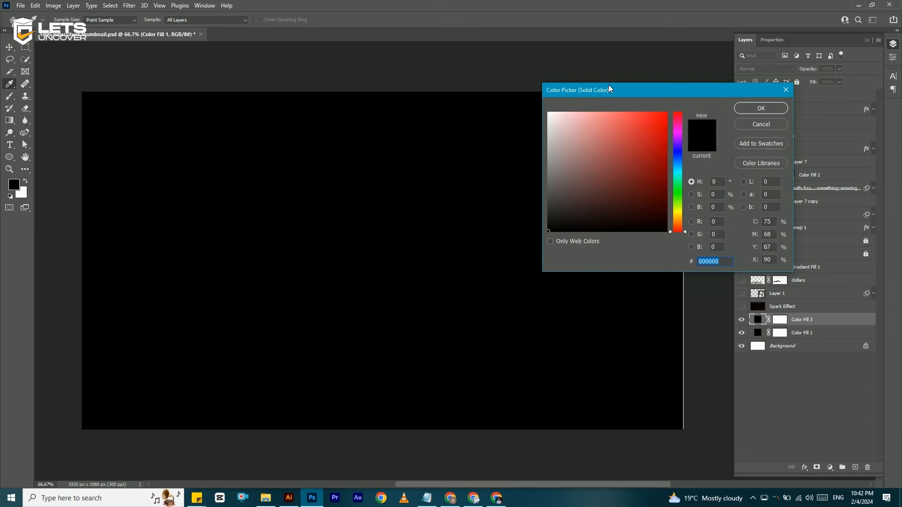
pyautogui.moveTo(609, 89); pyautogui.dragTo(454, 100)
pyautogui.moveTo(458, 132); pyautogui.dragTo(510, 186)
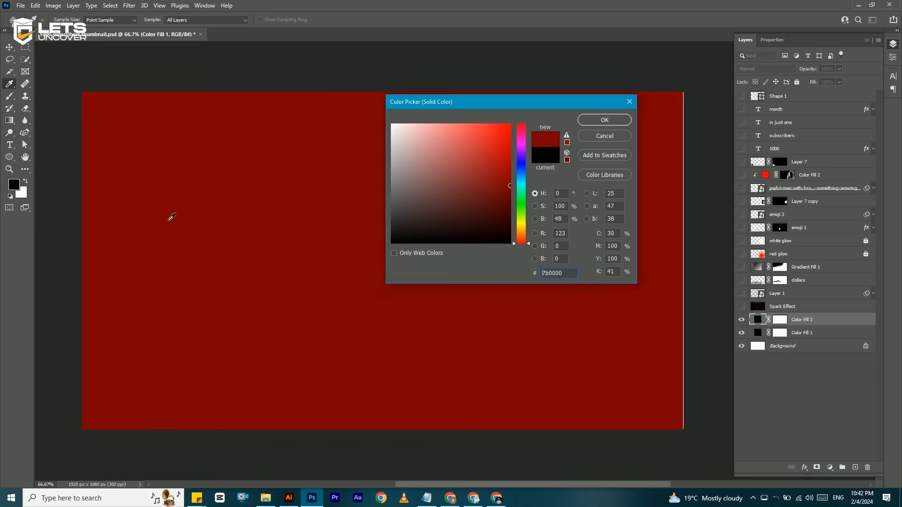
pyautogui.click(608, 137)
# Add a muted red (#893434) solid color fill layer directly above Color Fill 1.
pyautogui.click(829, 468)
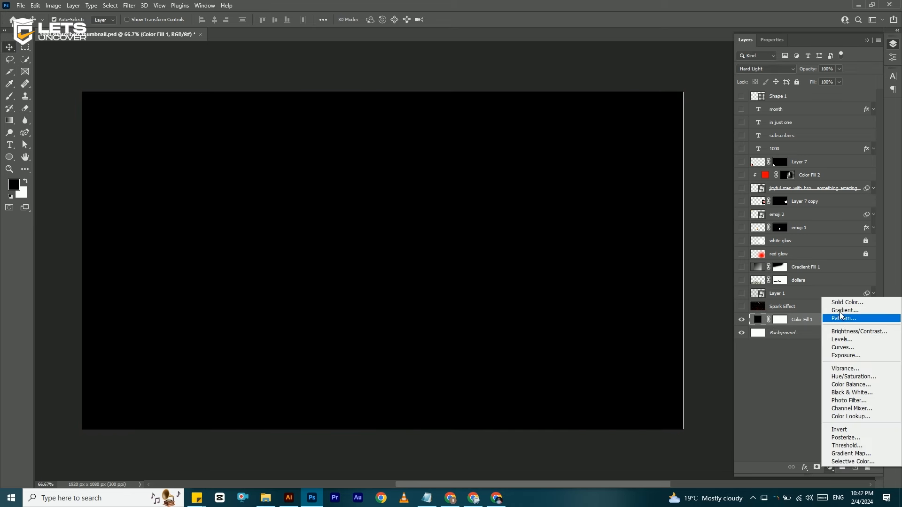
pyautogui.click(841, 305)
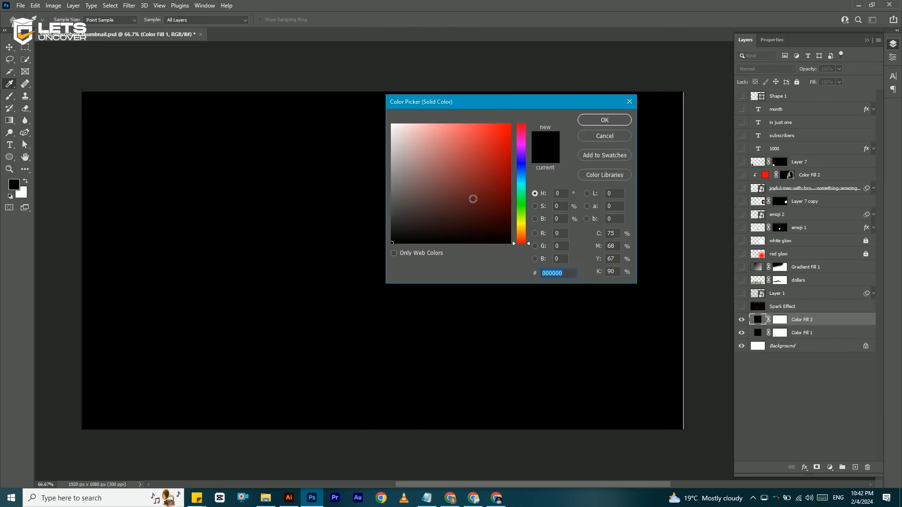
pyautogui.click(466, 179)
pyautogui.click(620, 120)
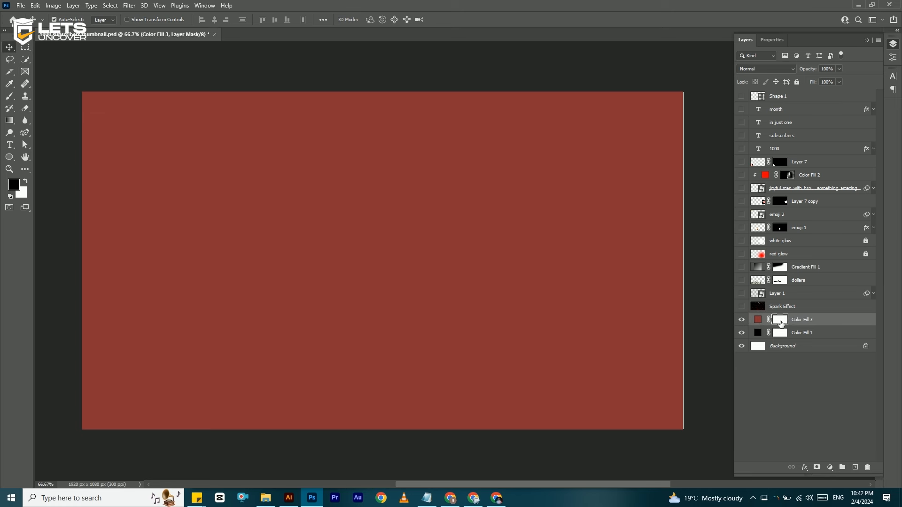
# Try black as the color of the red fill layer, and delete that layer.
pyautogui.doubleClick(763, 325)
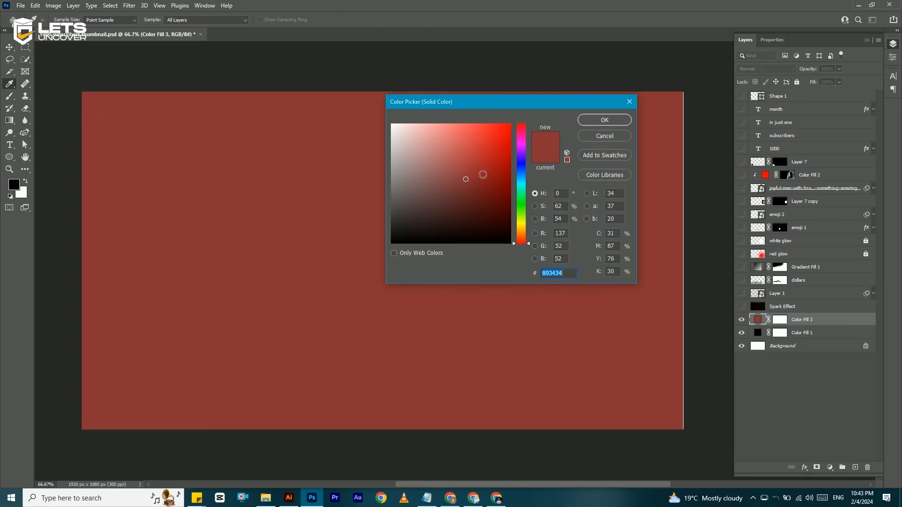
pyautogui.moveTo(465, 178)
pyautogui.mouseDown()
pyautogui.moveTo(498, 141)
pyautogui.moveTo(481, 202)
pyautogui.moveTo(442, 202)
pyautogui.moveTo(401, 221)
pyautogui.moveTo(395, 242)
pyautogui.mouseUp()
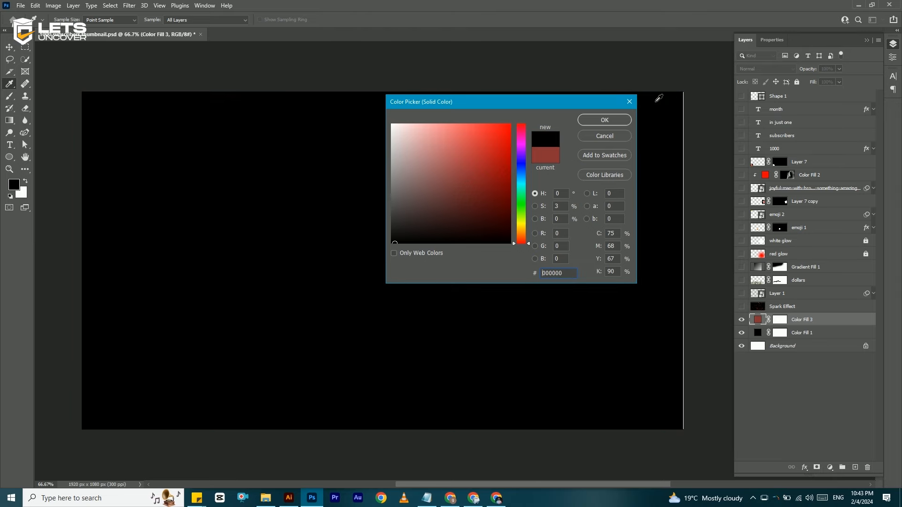
pyautogui.click(617, 137)
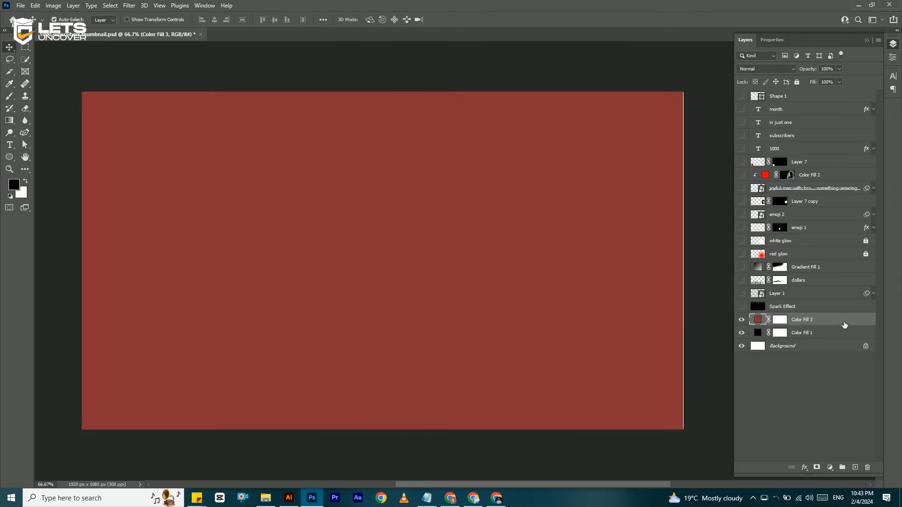
pyautogui.moveTo(840, 322); pyautogui.dragTo(868, 467)
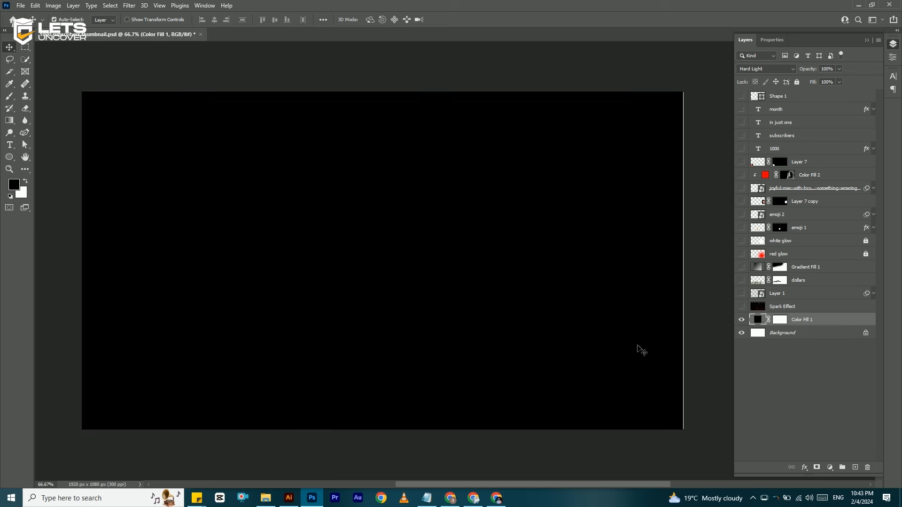
# Review the background requirement in Notepad and examine the sparks image placed over the thumbnail canvas in Photoshop.
pyautogui.click(429, 502)
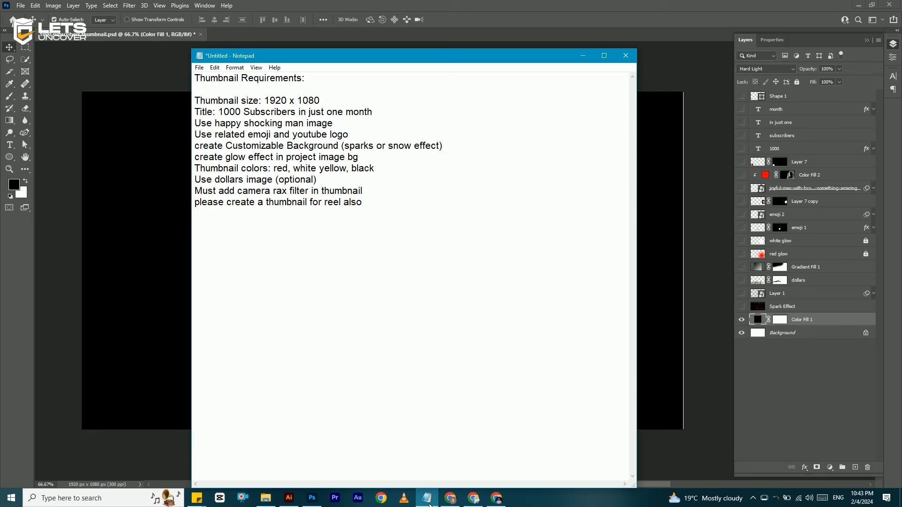
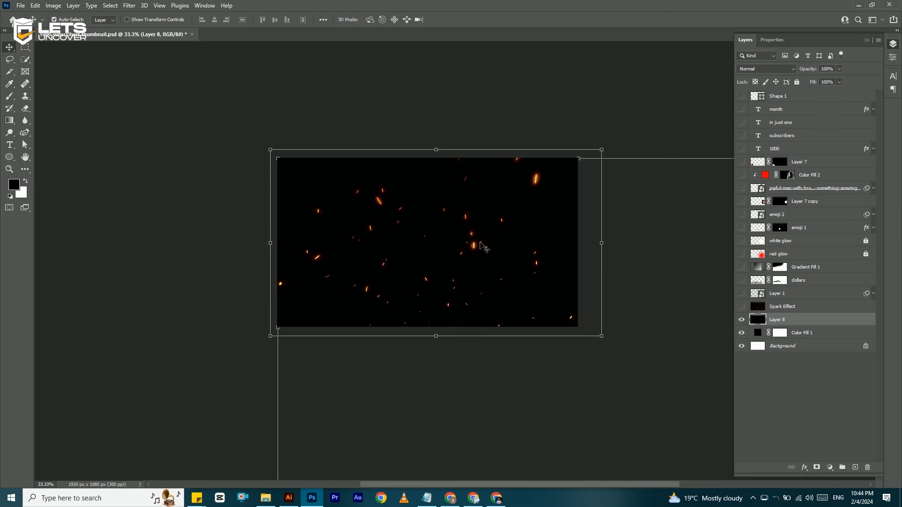
pyautogui.click(695, 239)
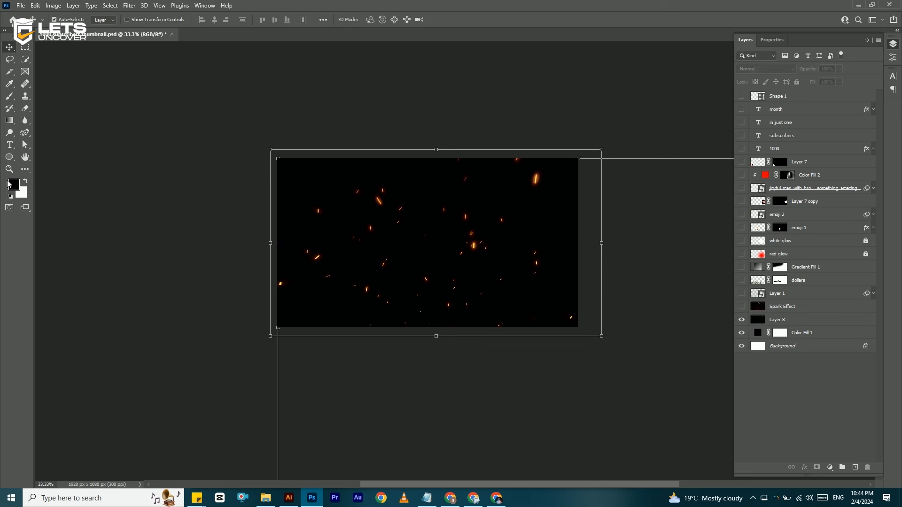
pyautogui.click(9, 169)
pyautogui.click(429, 244)
pyautogui.click(469, 252)
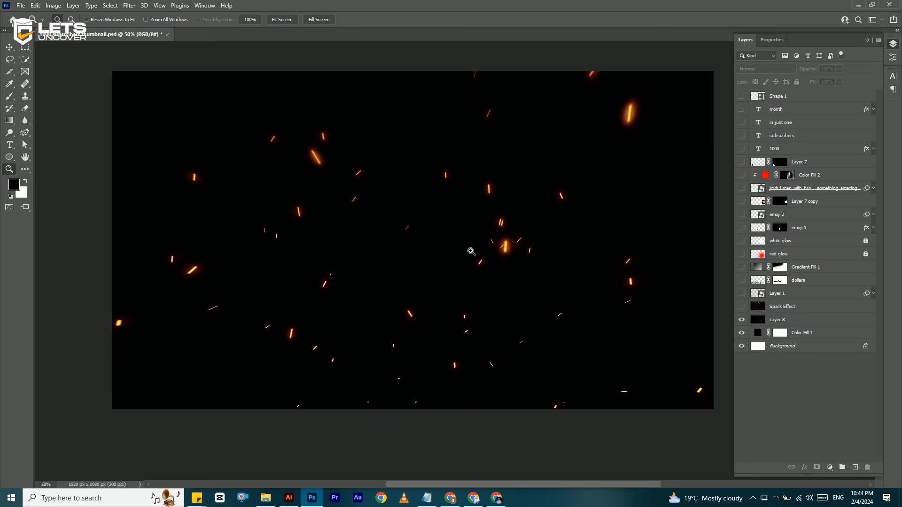
pyautogui.moveTo(466, 257); pyautogui.dragTo(444, 267)
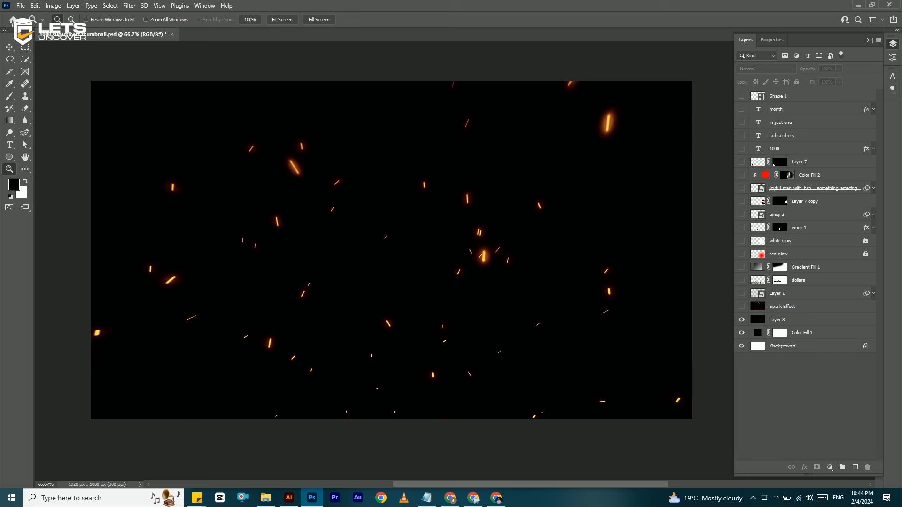
pyautogui.click(9, 47)
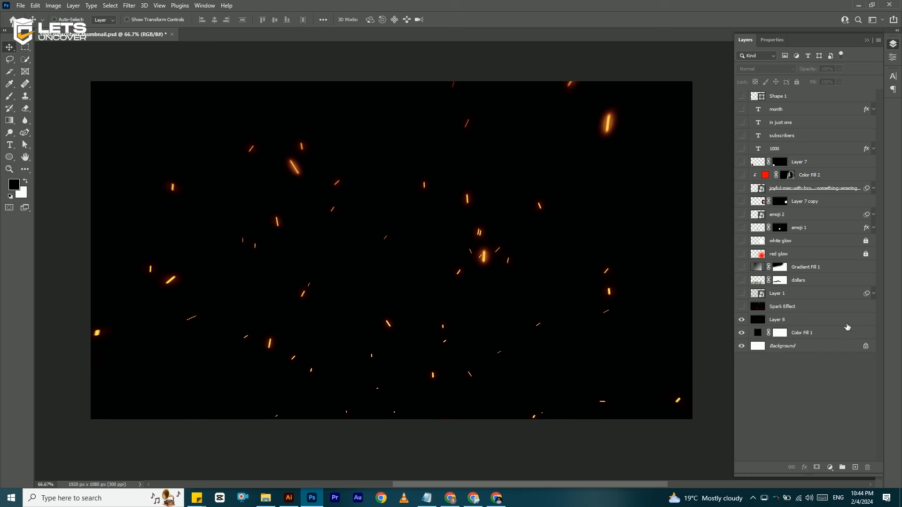
# Undo the placement of the sparks image and make the Spark Effect layer visible.
pyautogui.hotkey('ctrl', 'z')
pyautogui.hotkey('ctrl', 'z')
pyautogui.click(741, 306)
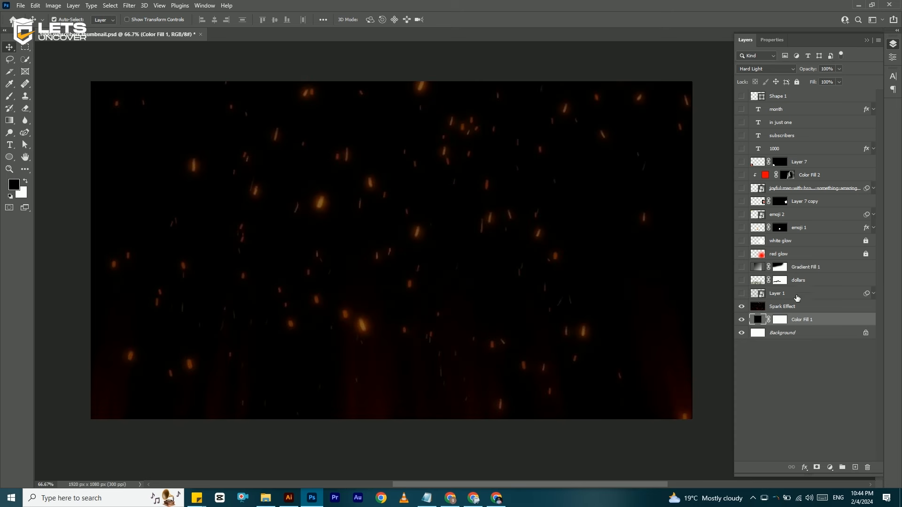
# Raise the Spark Effect layer's opacity to 100%.
pyautogui.click(804, 310)
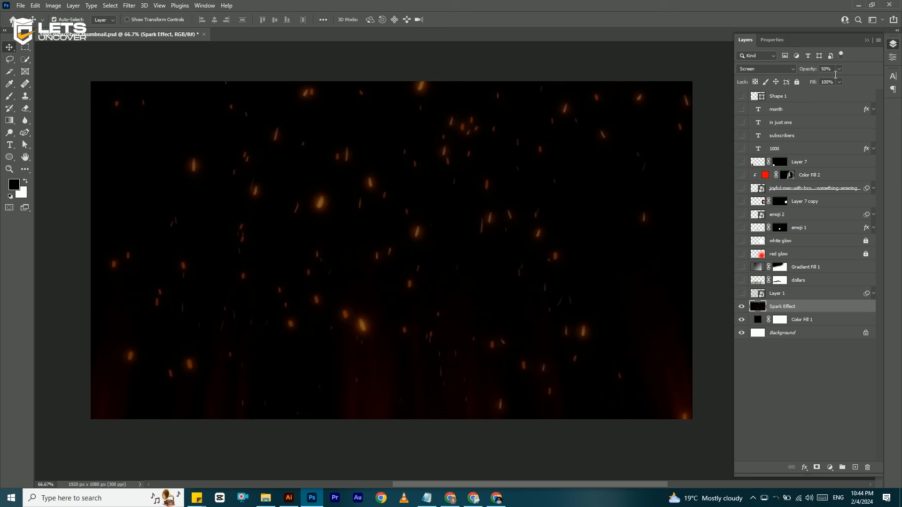
pyautogui.moveTo(839, 69); pyautogui.dragTo(875, 83)
pyautogui.click(163, 209)
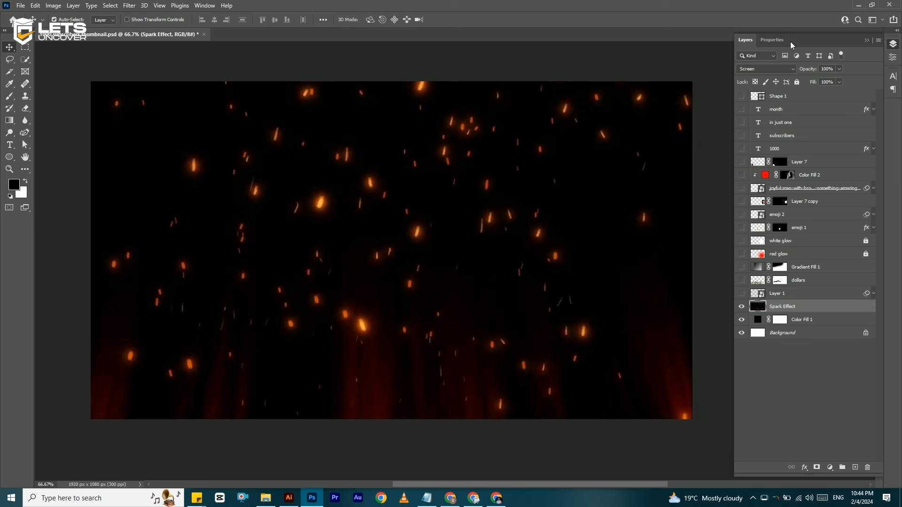
# Try the Normal and Color Dodge blend modes on the Spark Effect layer, and set it to Screen.
pyautogui.click(771, 67)
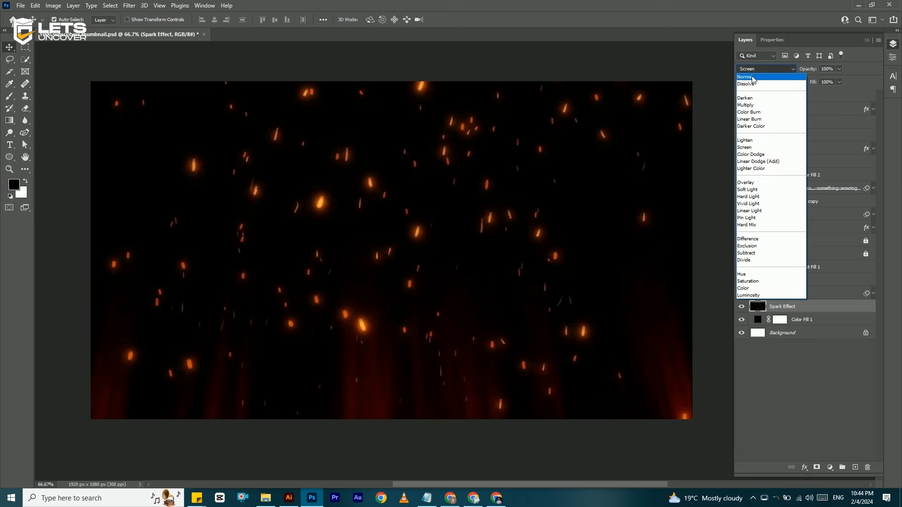
pyautogui.click(751, 78)
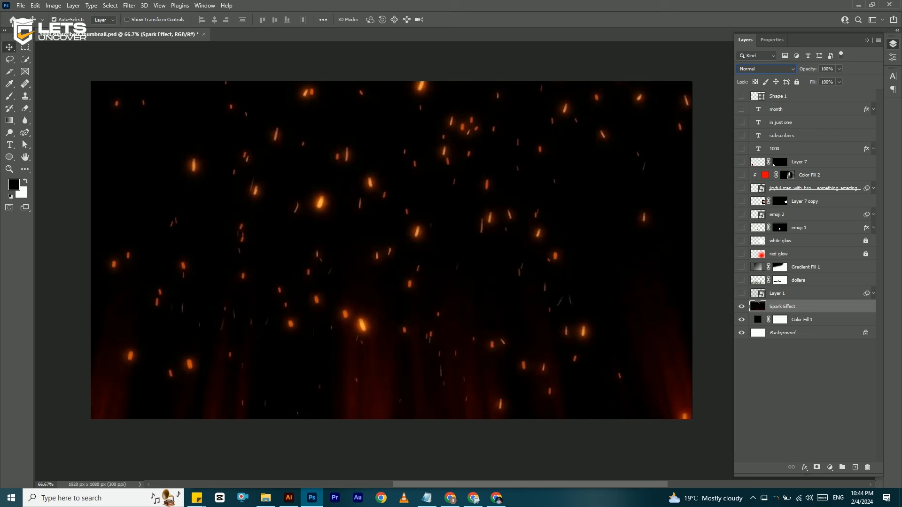
pyautogui.click(758, 69)
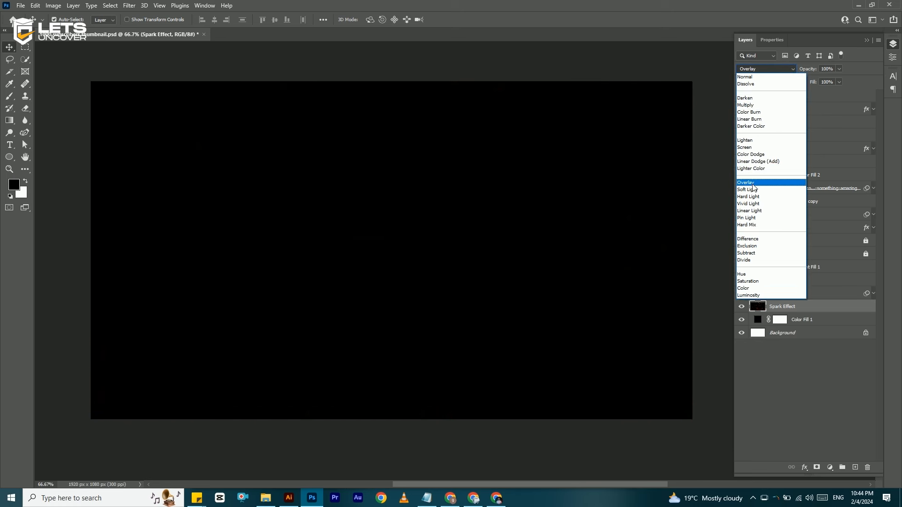
pyautogui.click(751, 154)
pyautogui.click(759, 70)
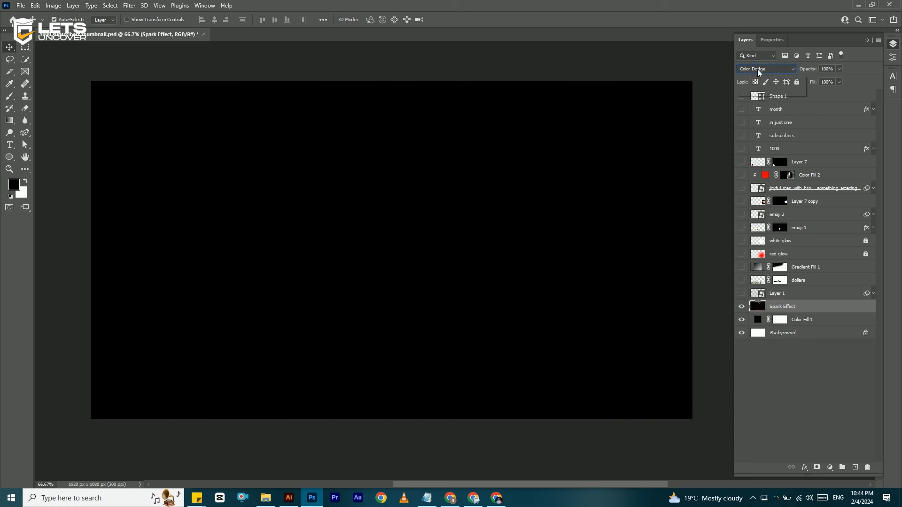
pyautogui.click(751, 147)
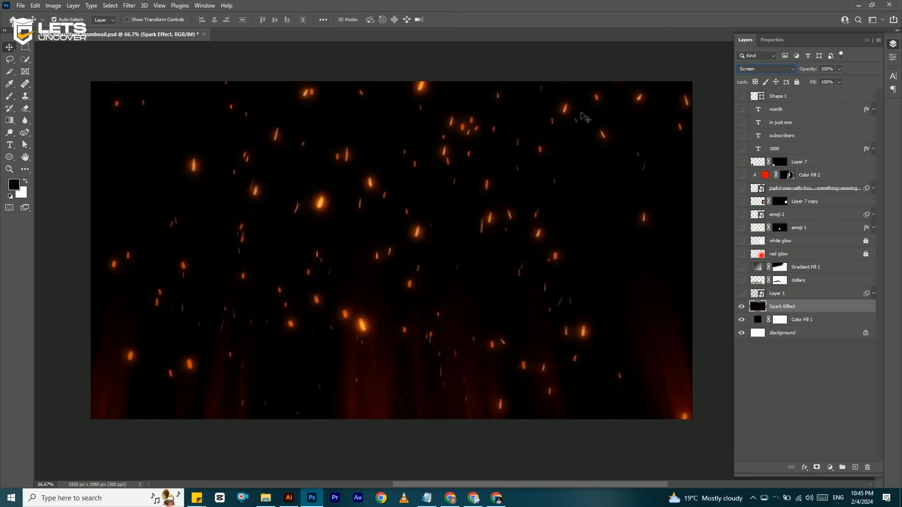
# Set the Spark Effect layer's opacity to 50%.
pyautogui.click(828, 70)
pyautogui.write('50')
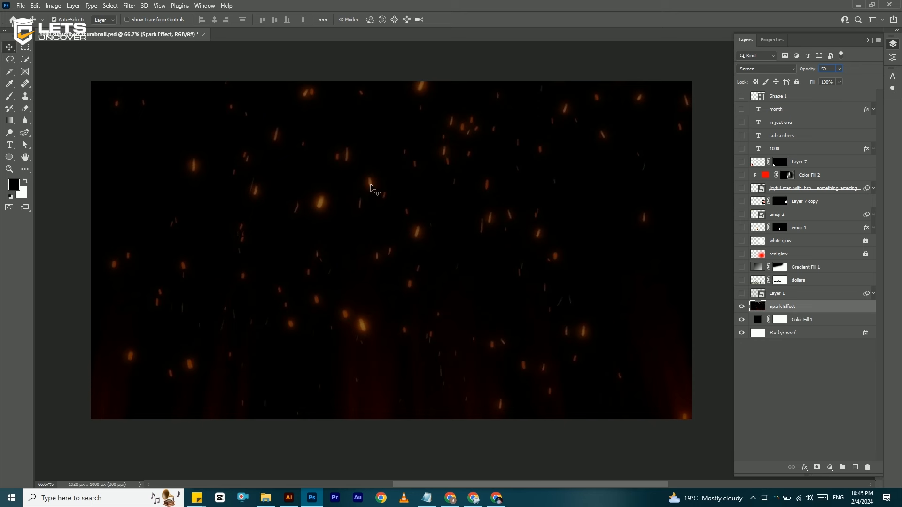
pyautogui.press('Return')
# Make Layer 1 with the studio image visible, select it, and recheck the requirements in Notepad.
pyautogui.click(741, 293)
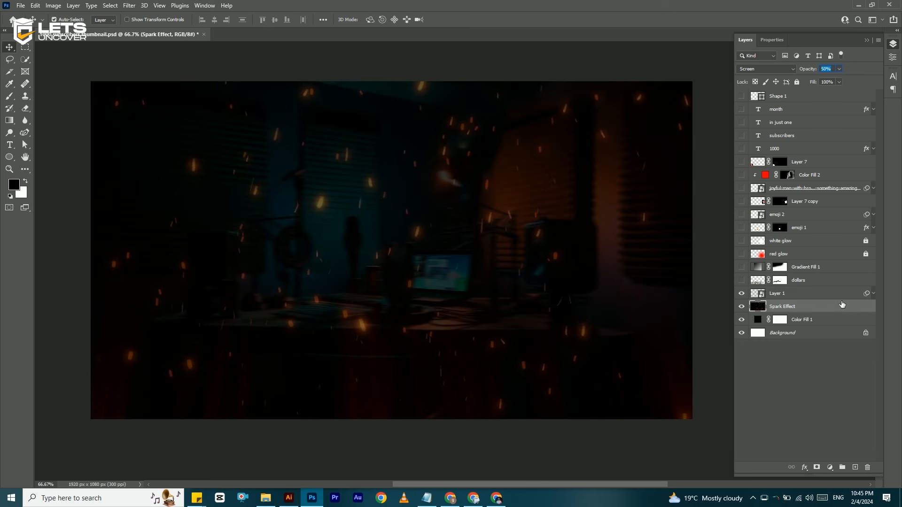
pyautogui.click(827, 293)
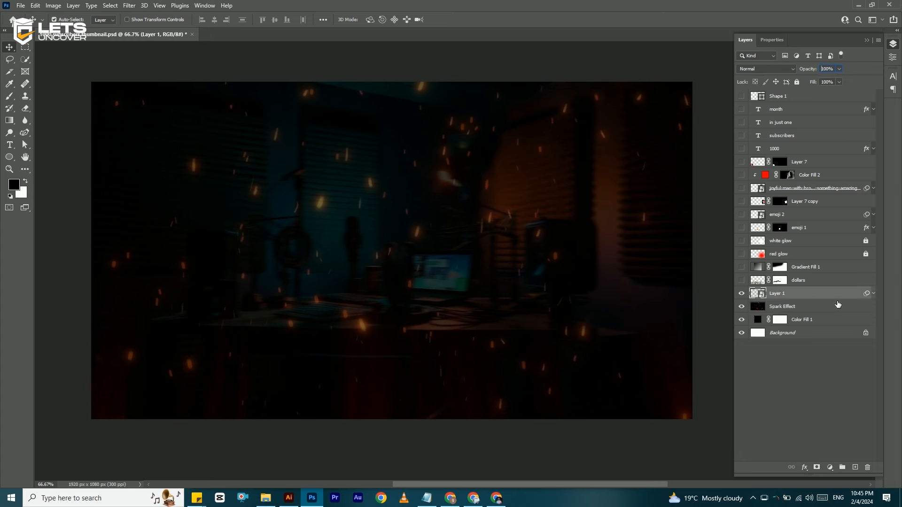
pyautogui.click(426, 500)
pyautogui.click(426, 501)
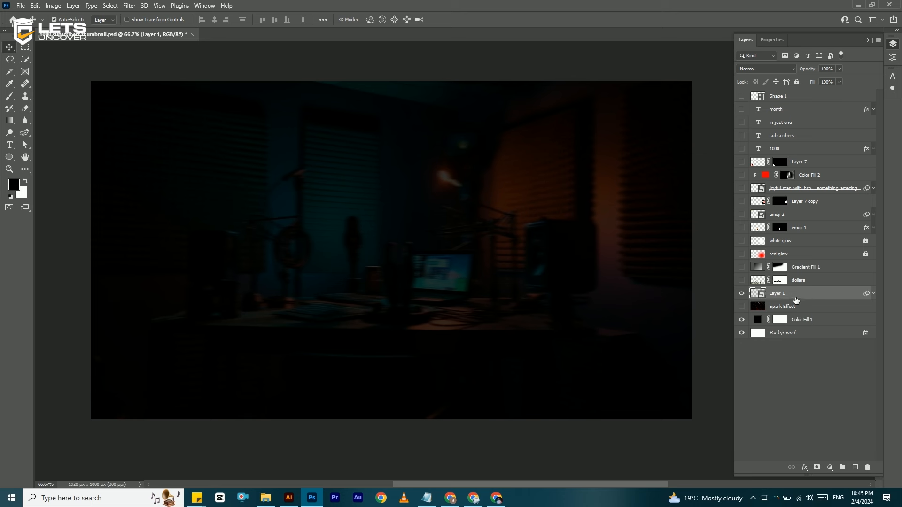
# Expand Layer 1's smart filters and open the contents of its smart object for editing.
pyautogui.click(874, 293)
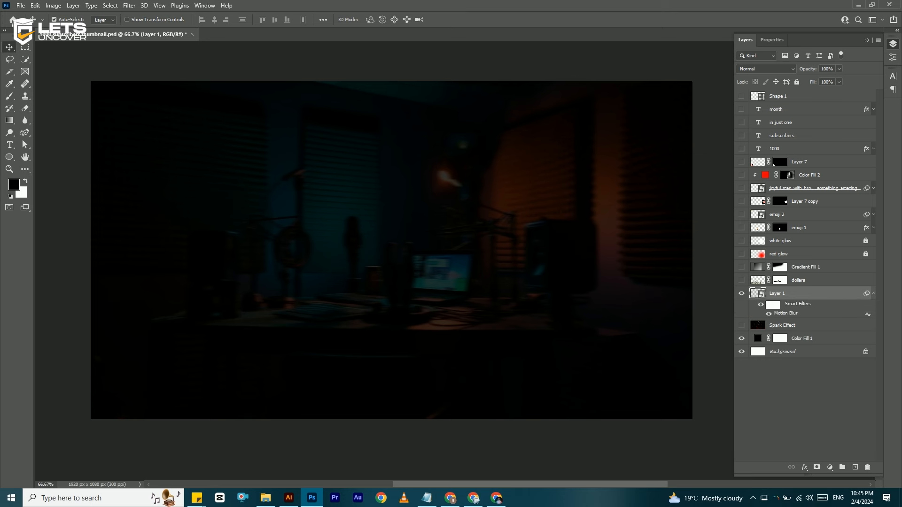
pyautogui.doubleClick(764, 298)
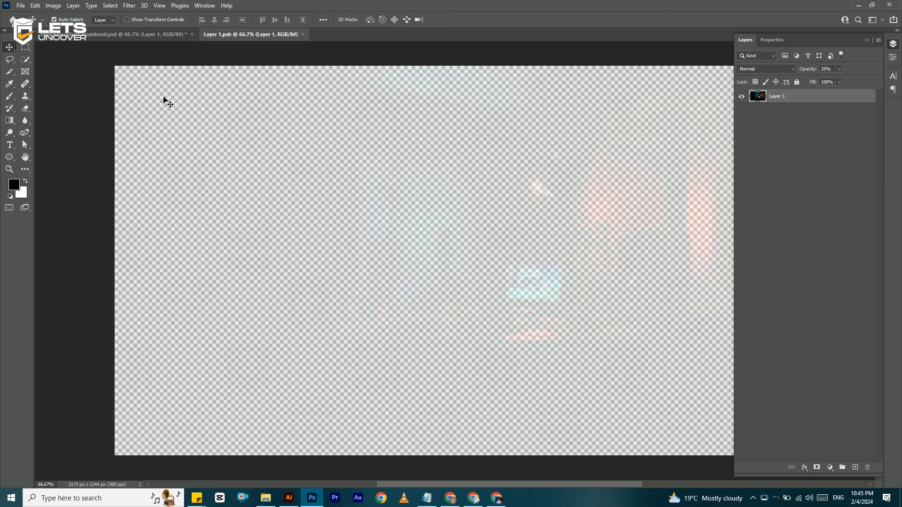
pyautogui.moveTo(623, 288); pyautogui.dragTo(547, 281)
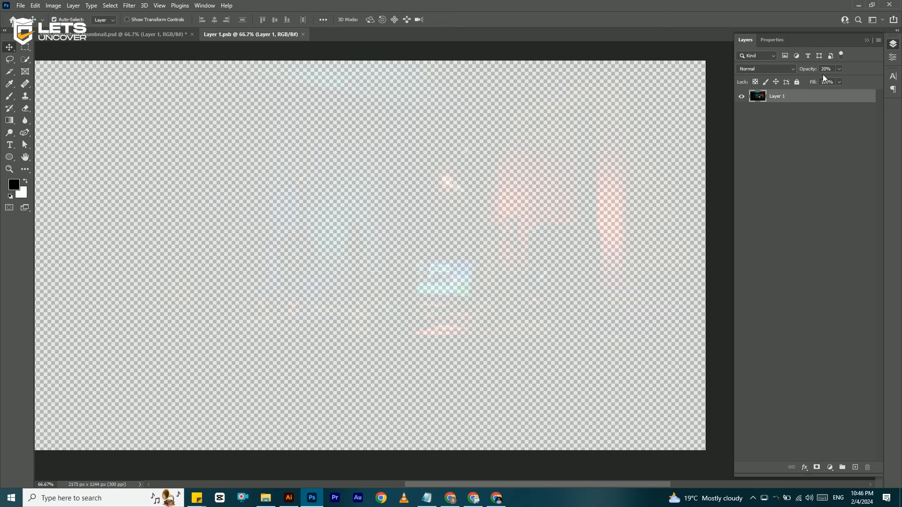
# Set the opacity of the studio image layer inside Layer 1.psb to 100%.
pyautogui.click(839, 69)
pyautogui.moveTo(876, 82); pyautogui.dragTo(877, 80)
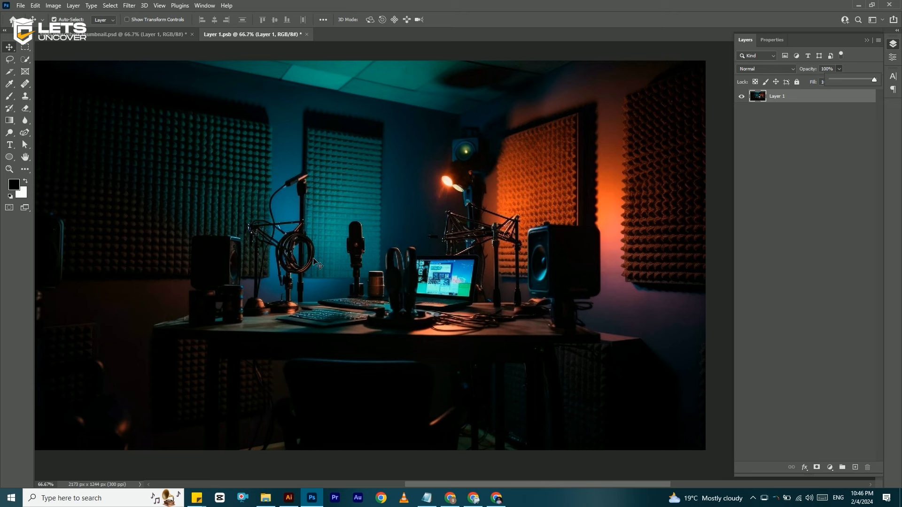
pyautogui.click(379, 52)
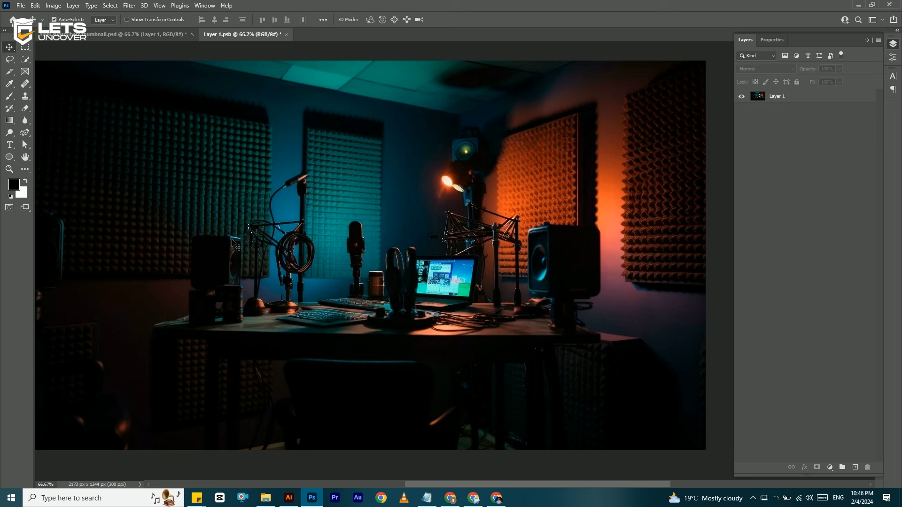
pyautogui.click(257, 177)
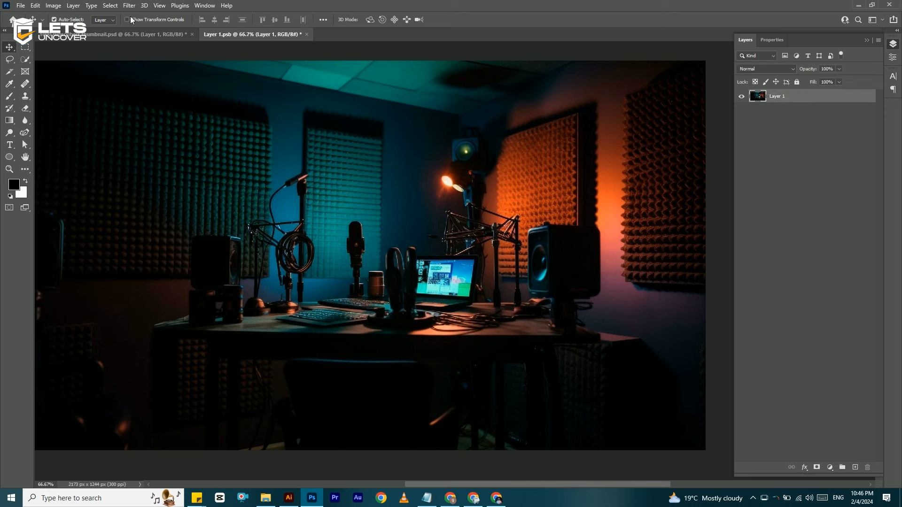
# Return to the thumbnail document and examine Layer 1's smart filters and the smart object commands available for the layer.
pyautogui.click(126, 35)
pyautogui.click(812, 361)
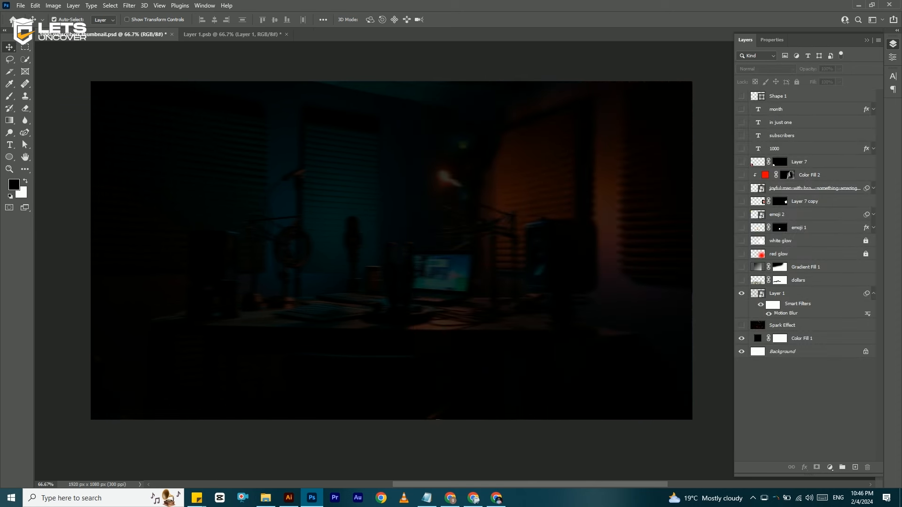
pyautogui.click(873, 294)
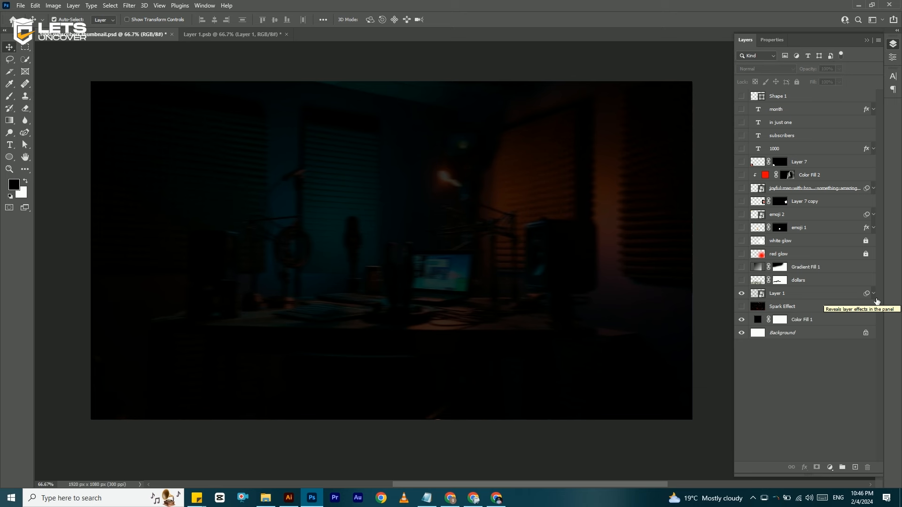
pyautogui.click(874, 294)
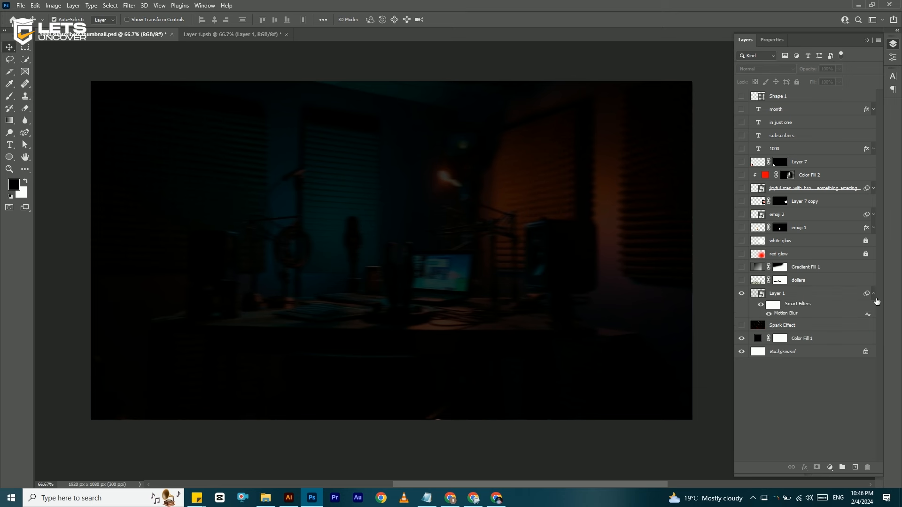
pyautogui.click(875, 295)
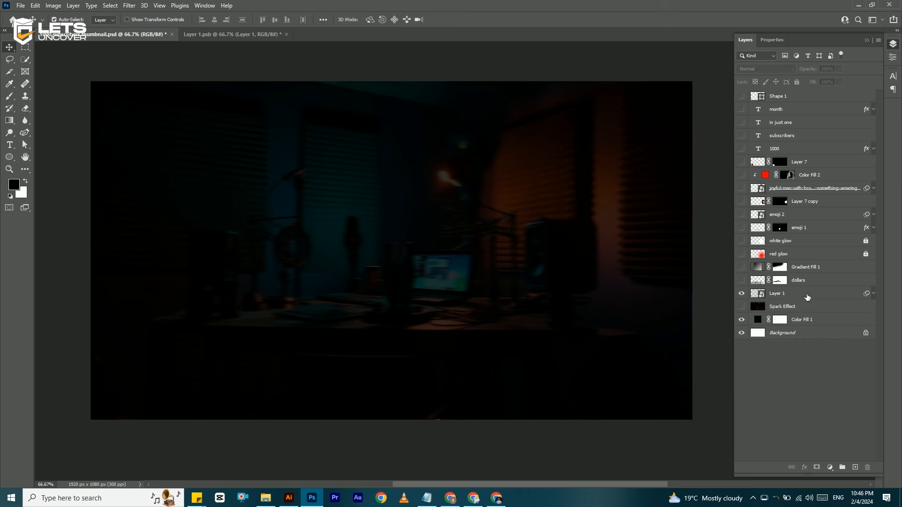
pyautogui.click(876, 294)
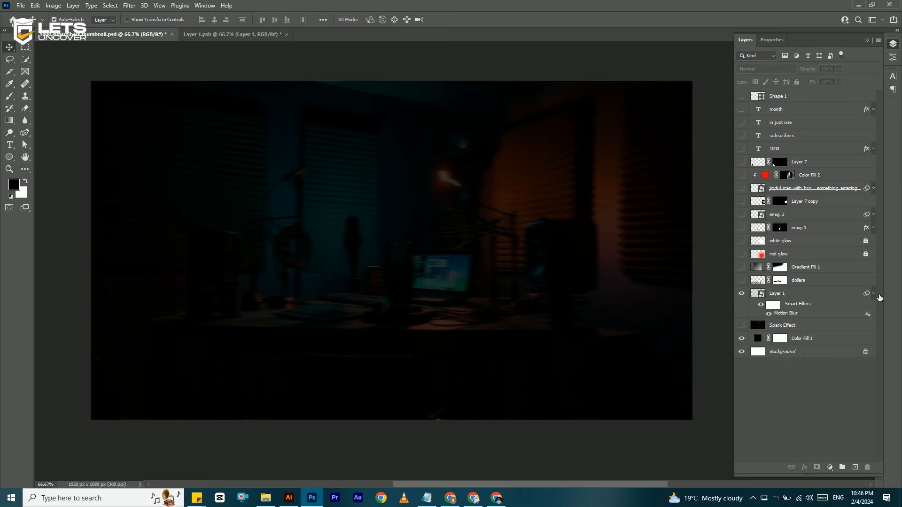
pyautogui.click(874, 295)
pyautogui.click(831, 296)
pyautogui.rightClick(794, 295)
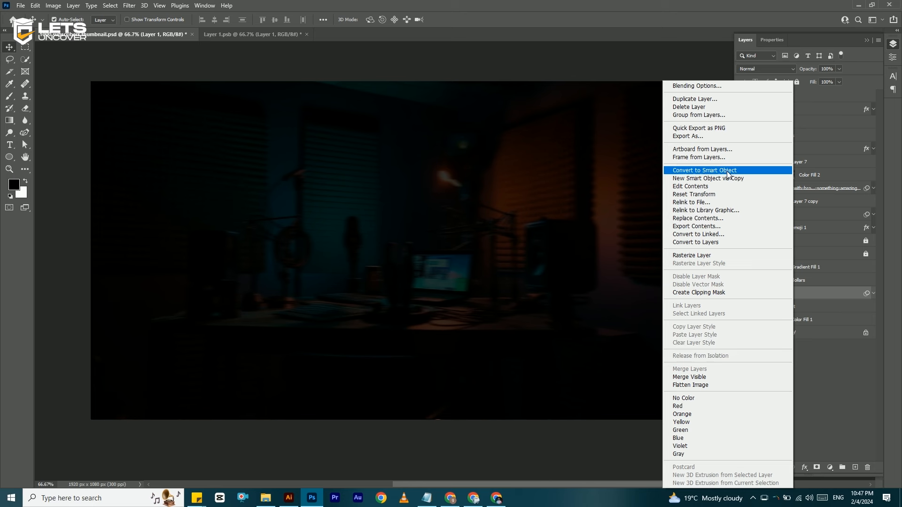
pyautogui.click(797, 433)
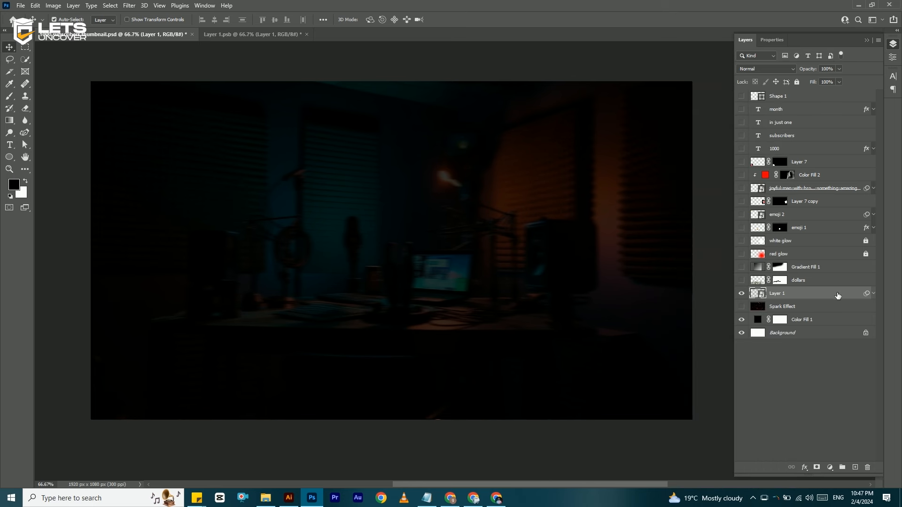
# Set the studio image's opacity to 20% inside Layer 1's smart object, then close Layer 1.psb with its changes saved.
pyautogui.doubleClick(767, 297)
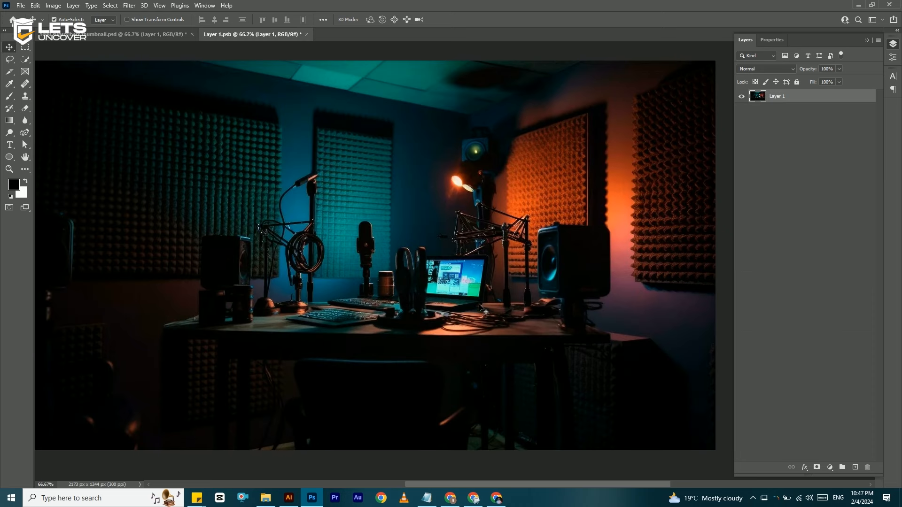
pyautogui.click(839, 69)
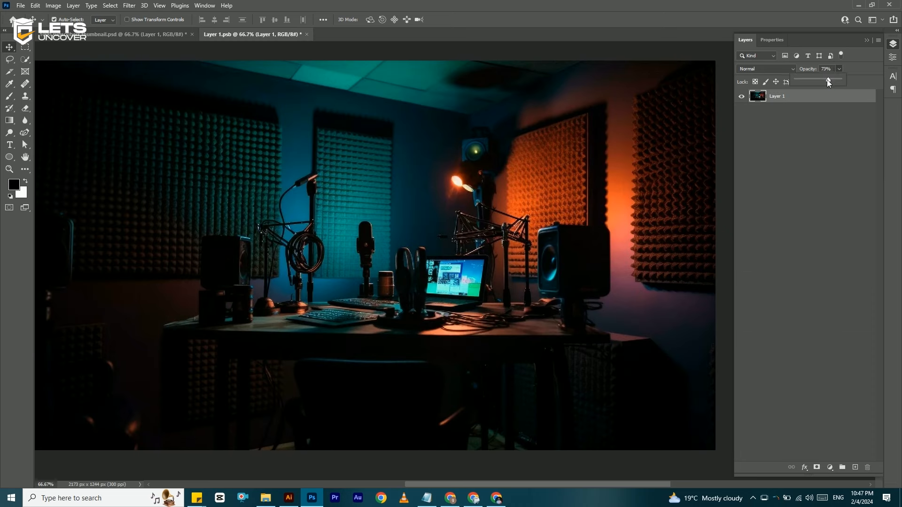
pyautogui.moveTo(810, 79); pyautogui.dragTo(807, 78)
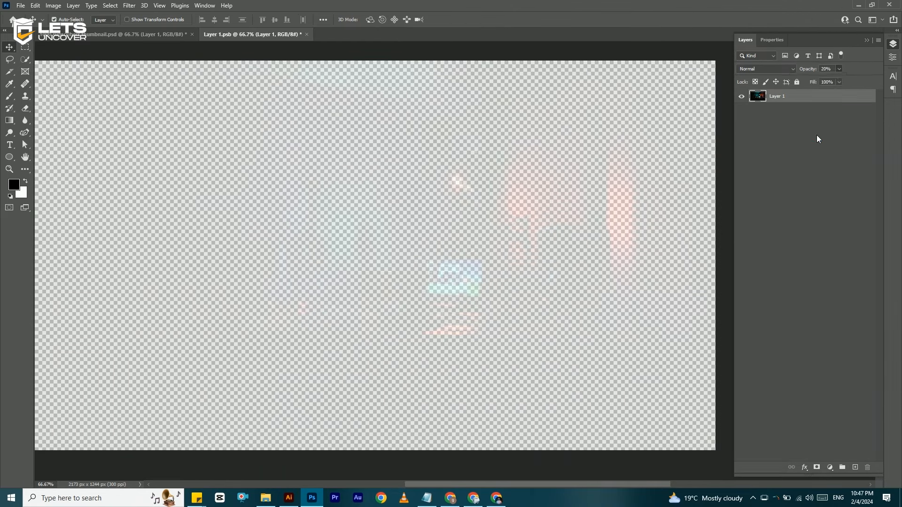
pyautogui.click(815, 132)
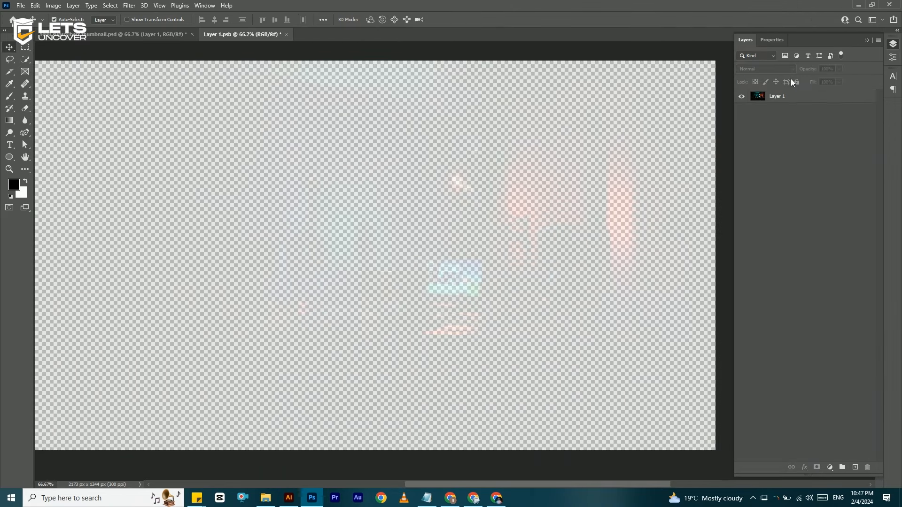
pyautogui.click(286, 34)
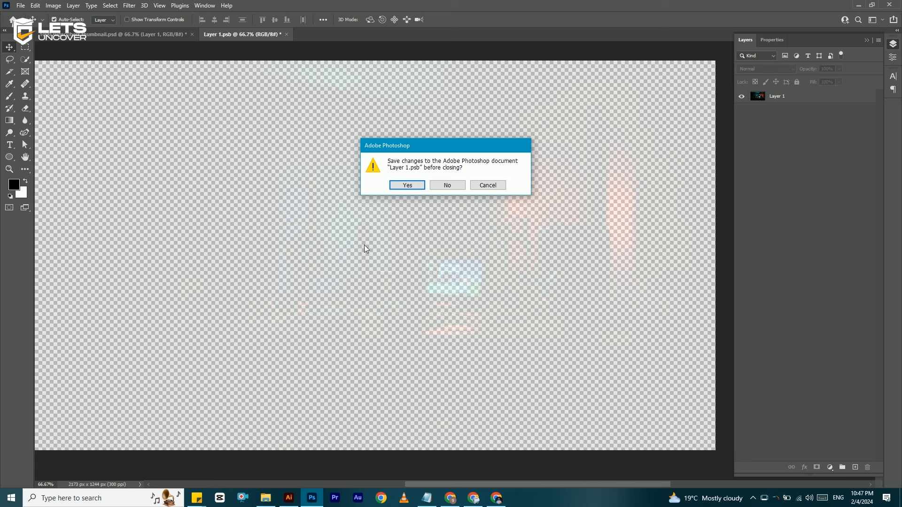
pyautogui.click(405, 186)
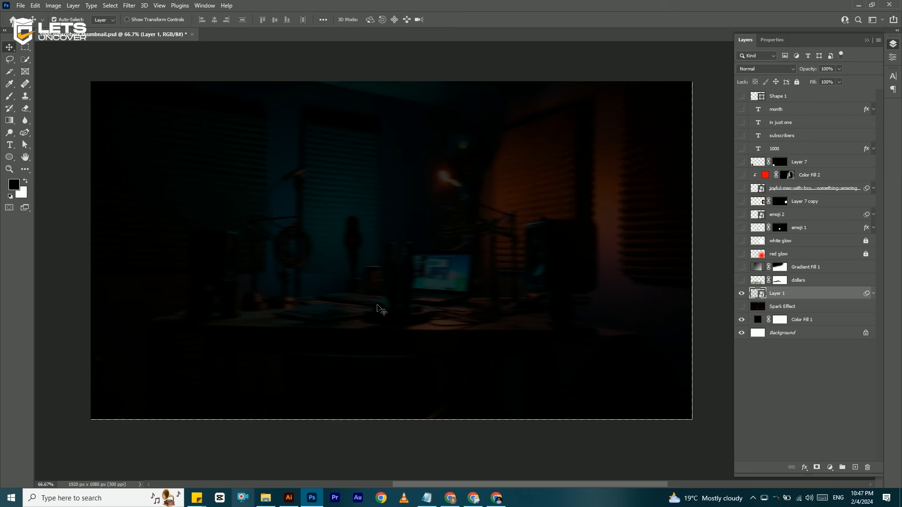
# Examine the Motion Blur smart filter on Layer 1 and the filters that can be applied to the layer.
pyautogui.click(874, 294)
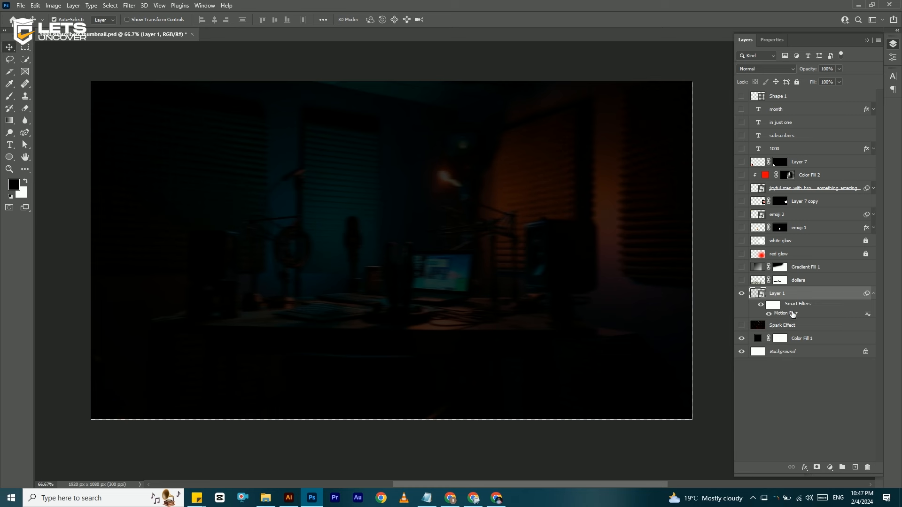
pyautogui.click(128, 6)
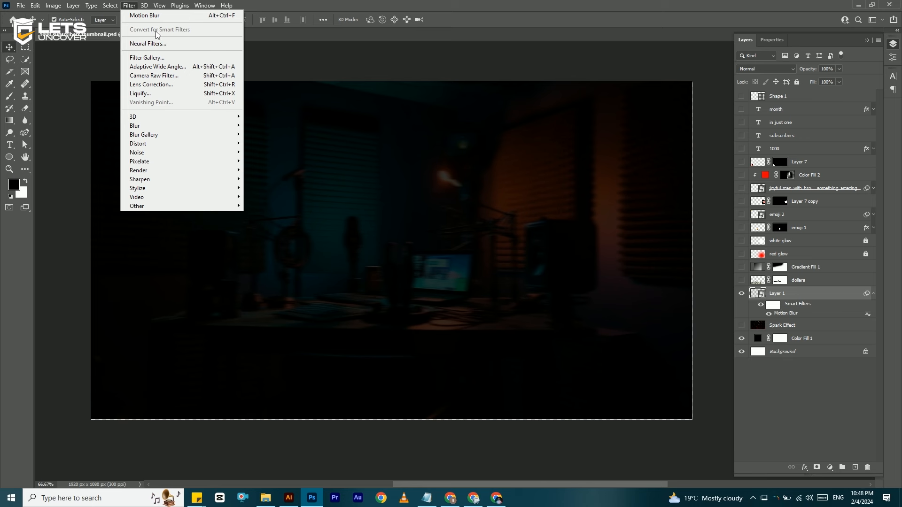
pyautogui.click(788, 408)
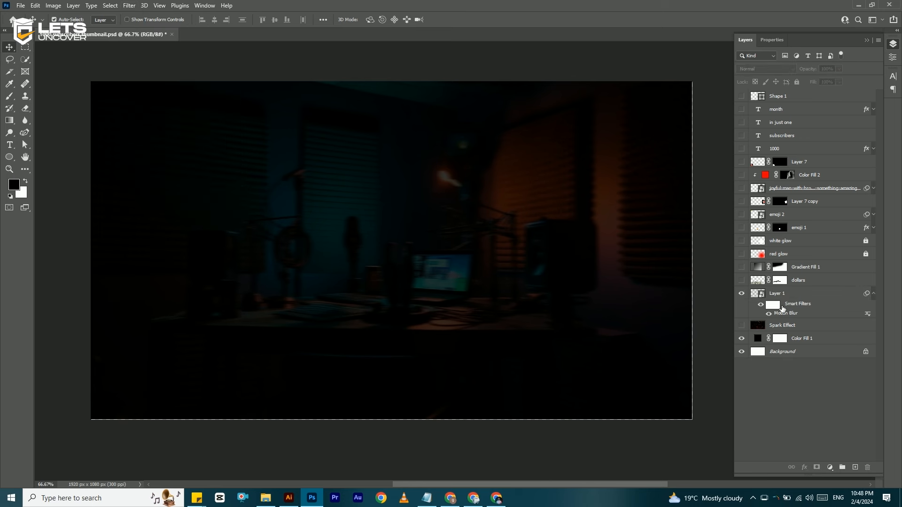
pyautogui.click(800, 309)
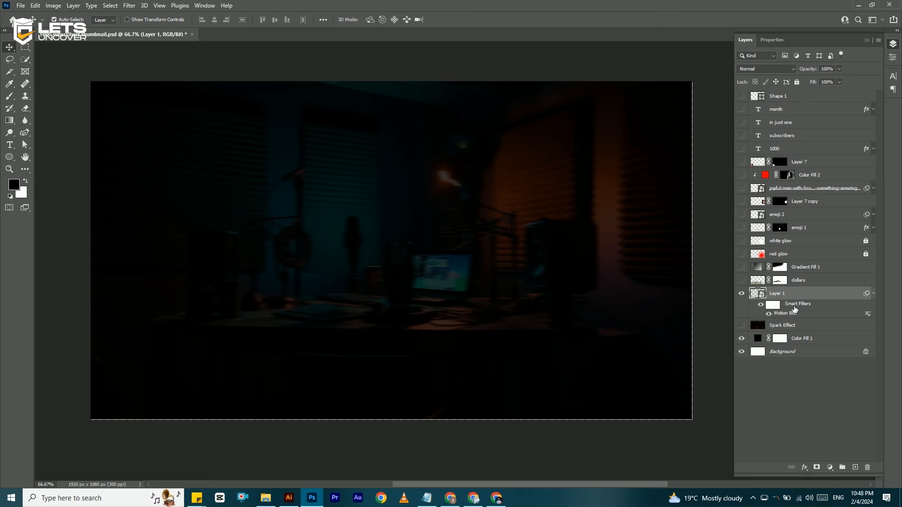
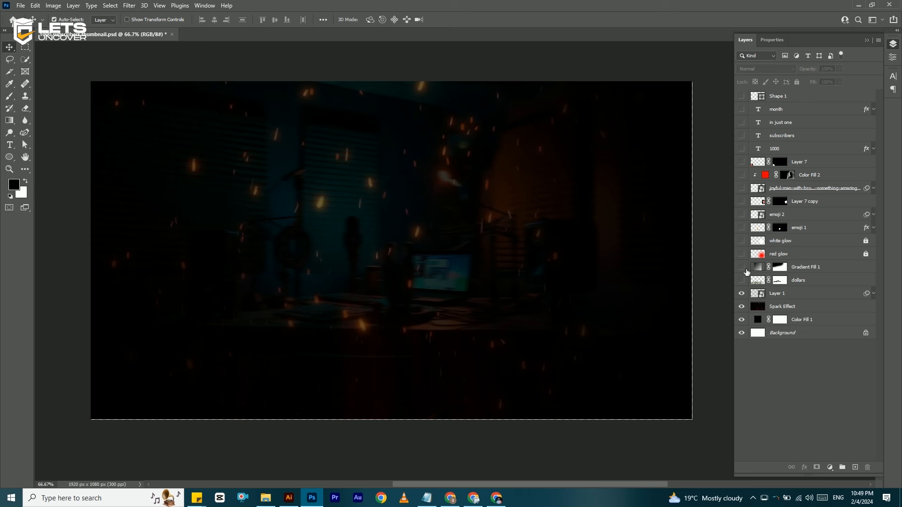
# Compare the background with and without the Gradient Fill 1 layer, leaving the layer visible.
pyautogui.click(742, 267)
pyautogui.click(744, 269)
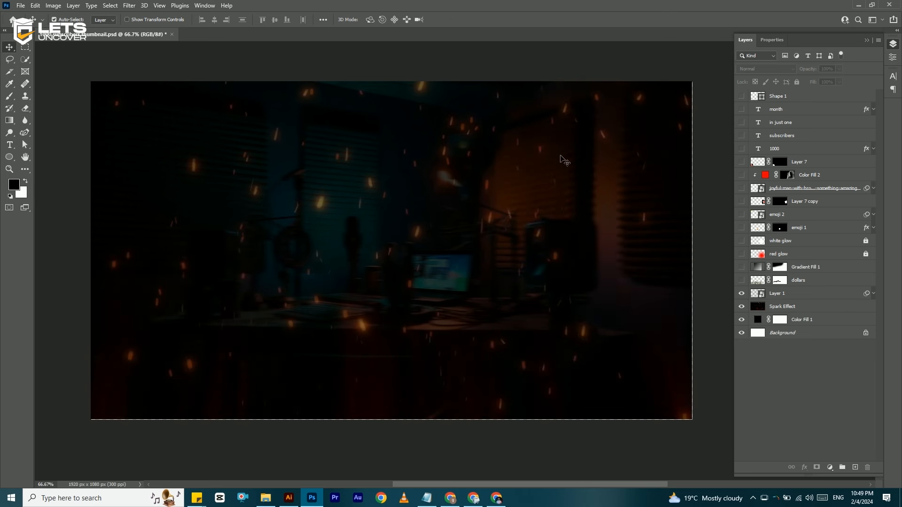
pyautogui.click(742, 267)
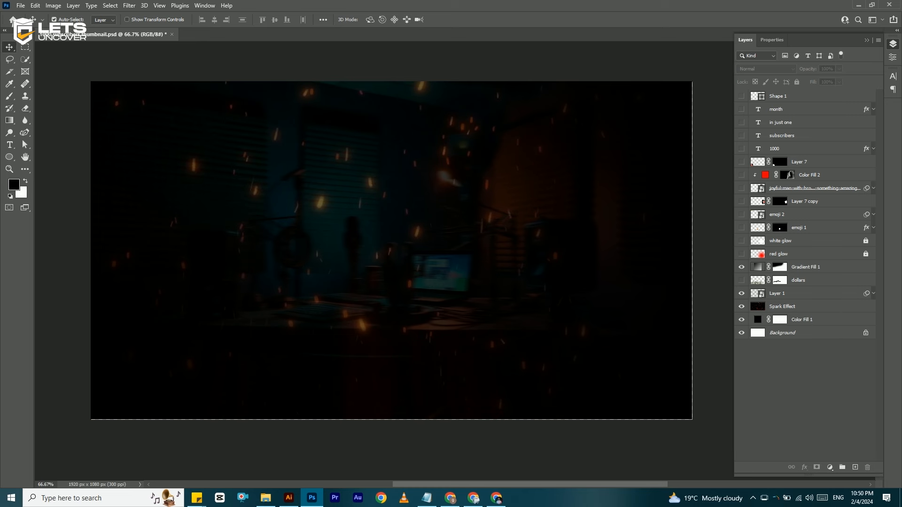
pyautogui.click(830, 467)
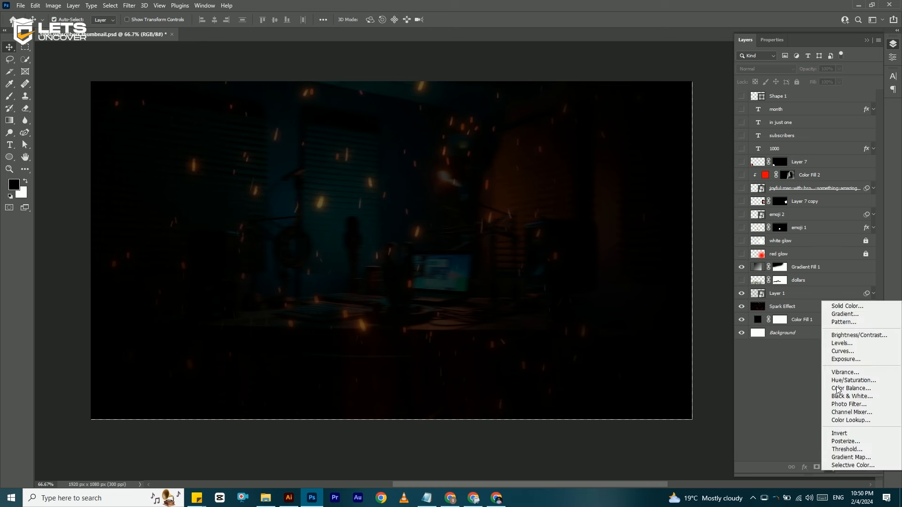
pyautogui.click(843, 314)
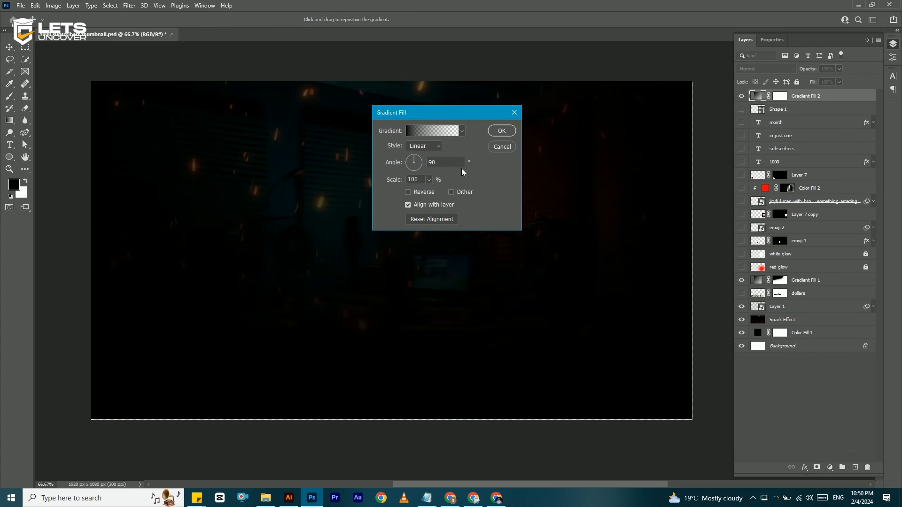
pyautogui.click(412, 132)
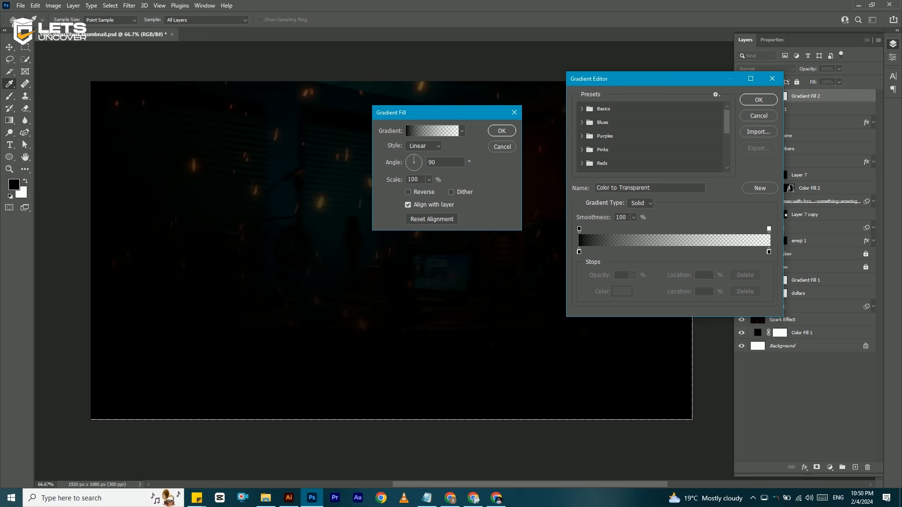
pyautogui.click(579, 253)
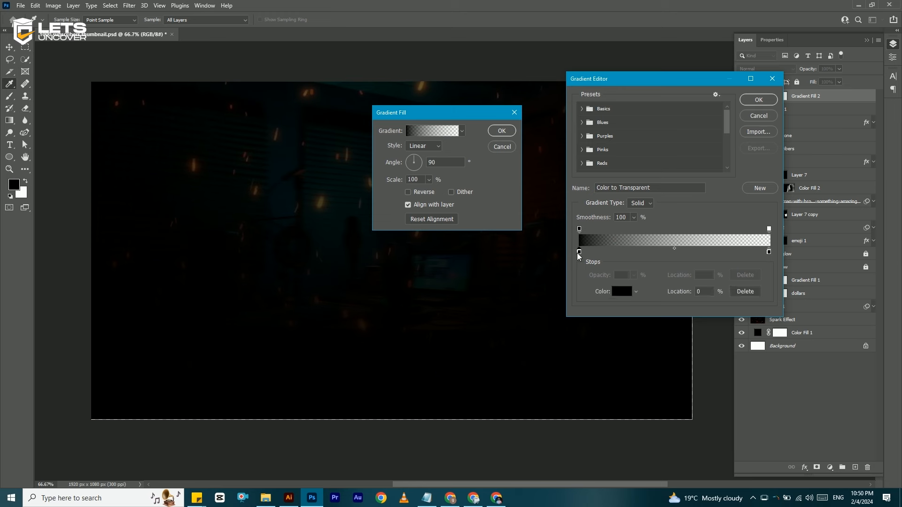
pyautogui.click(625, 294)
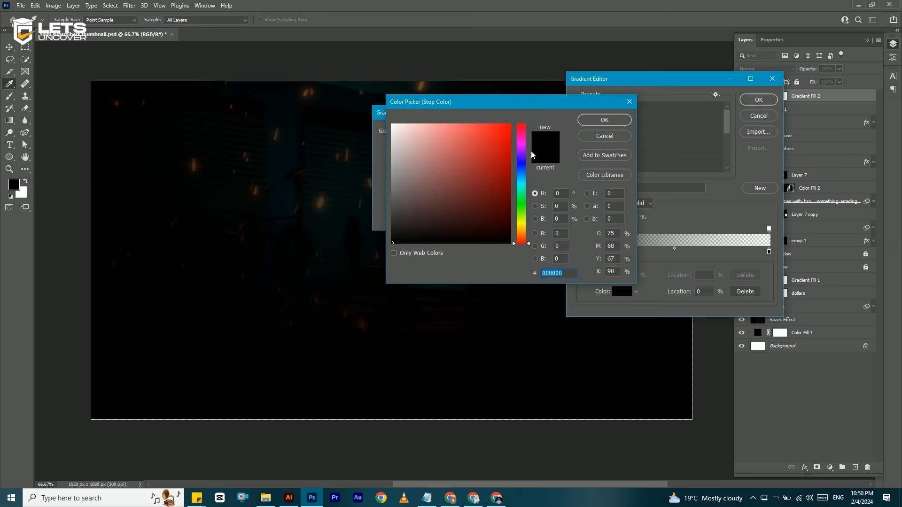
pyautogui.click(594, 141)
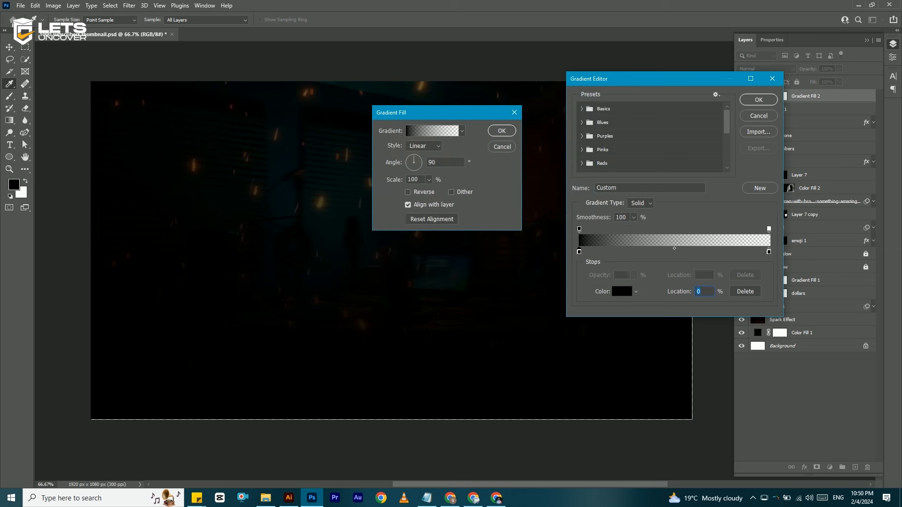
pyautogui.click(581, 108)
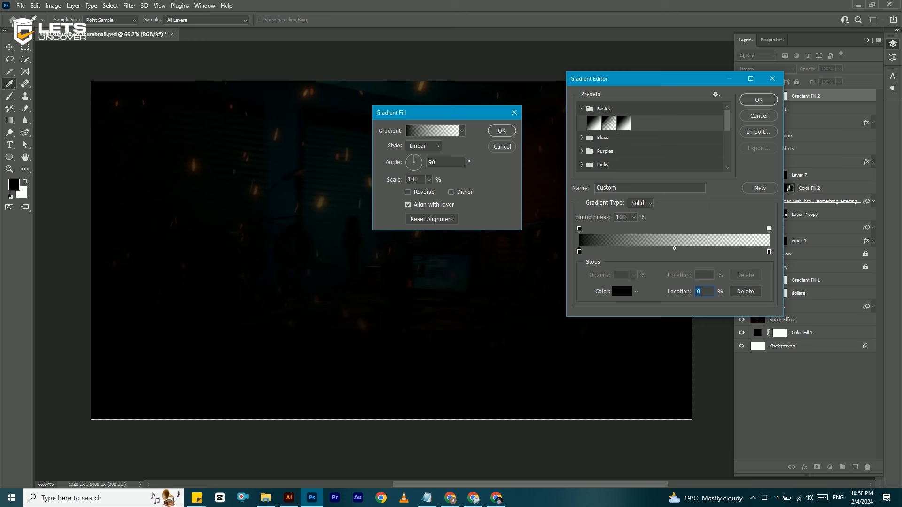
pyautogui.click(587, 139)
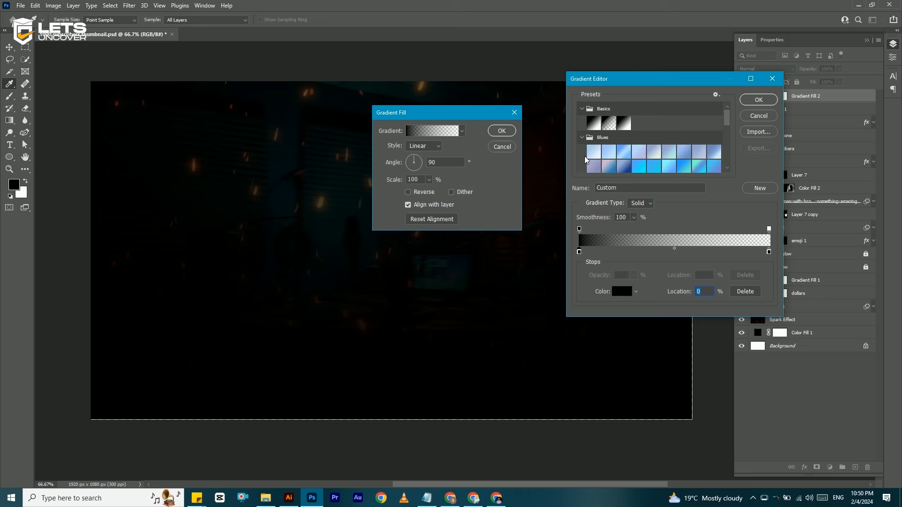
pyautogui.click(587, 139)
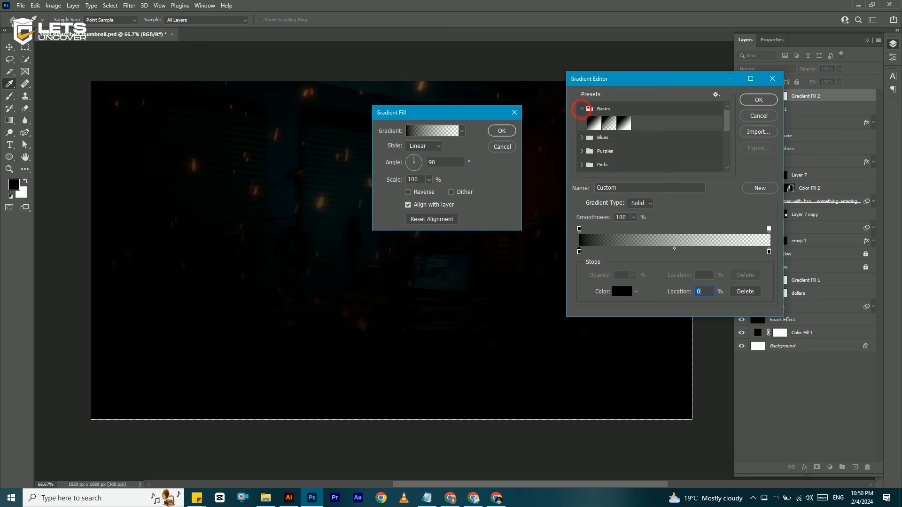
pyautogui.click(583, 109)
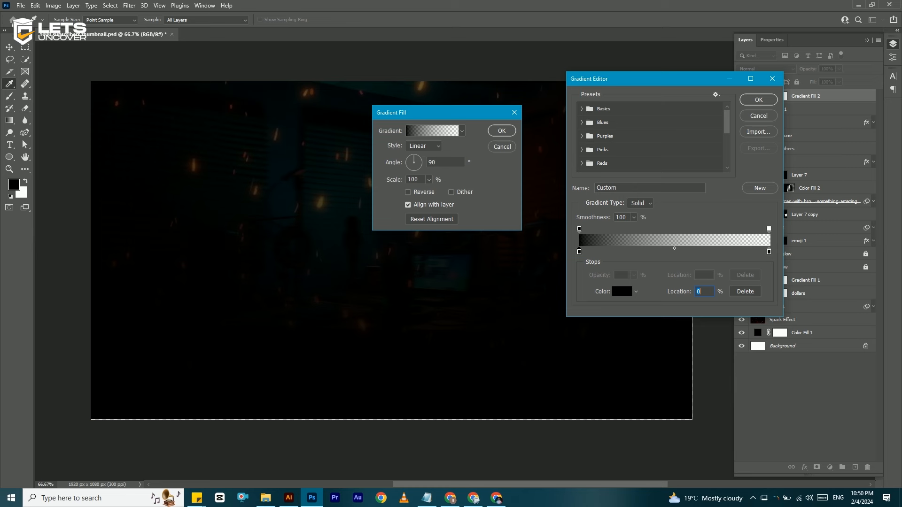
pyautogui.click(750, 117)
pyautogui.click(500, 147)
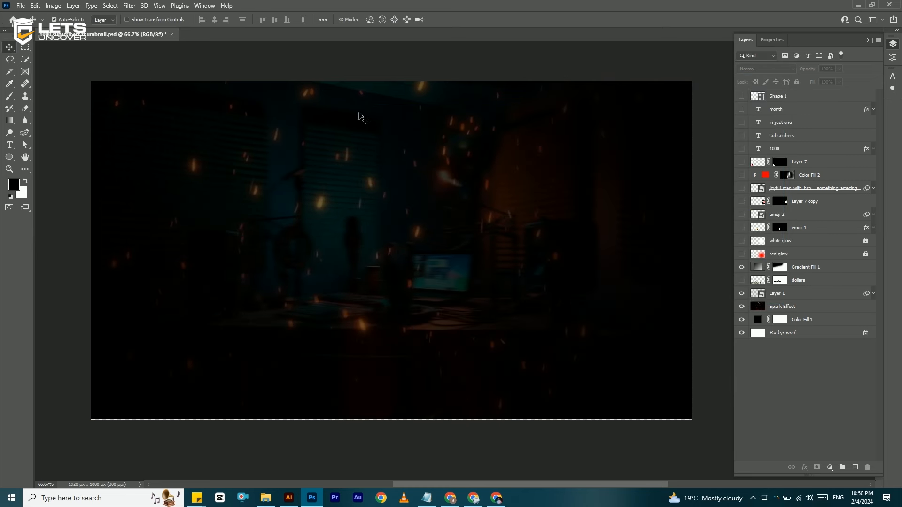
# Compare the background with Gradient Fill 1's layer mask disabled and enabled, leaving the mask enabled.
pyautogui.click(839, 270)
pyautogui.click(781, 267)
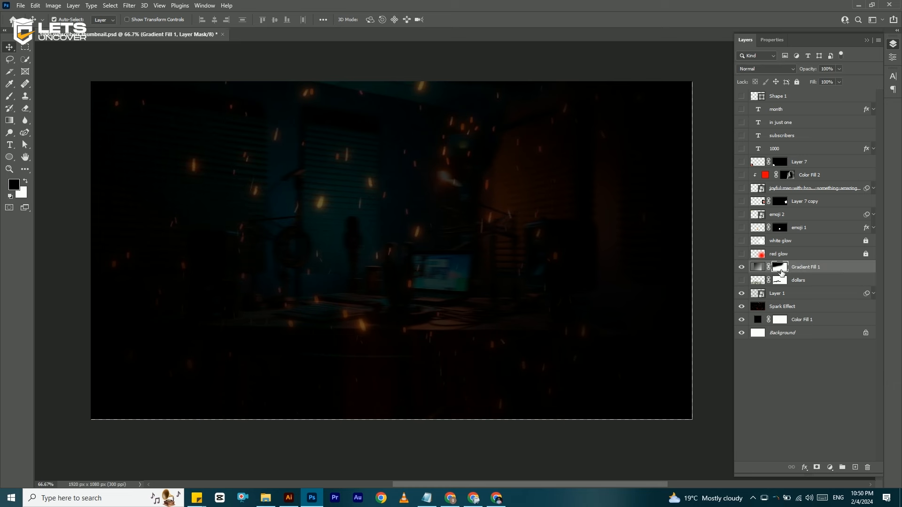
pyautogui.rightClick(784, 271)
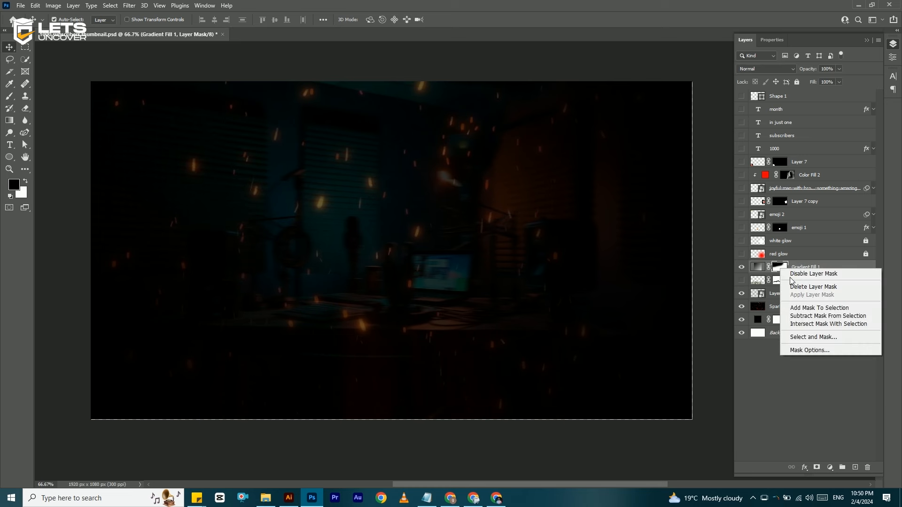
pyautogui.click(794, 276)
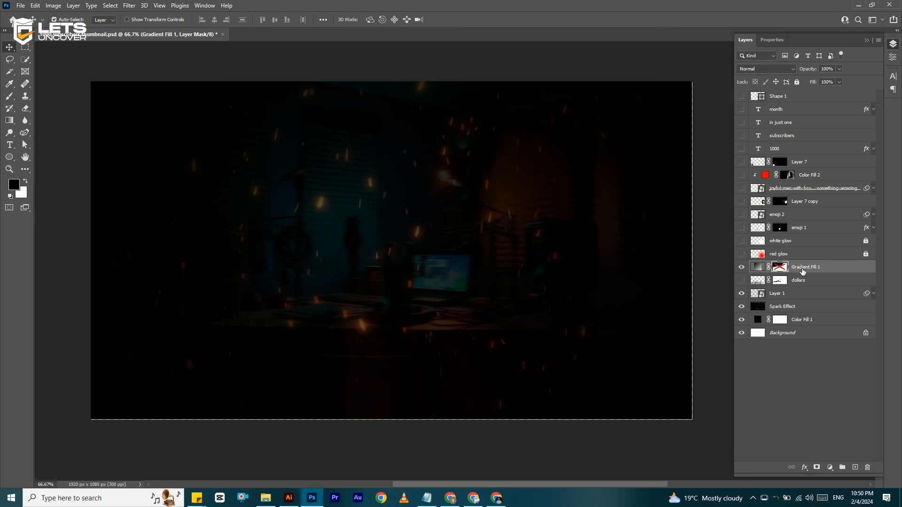
pyautogui.rightClick(781, 271)
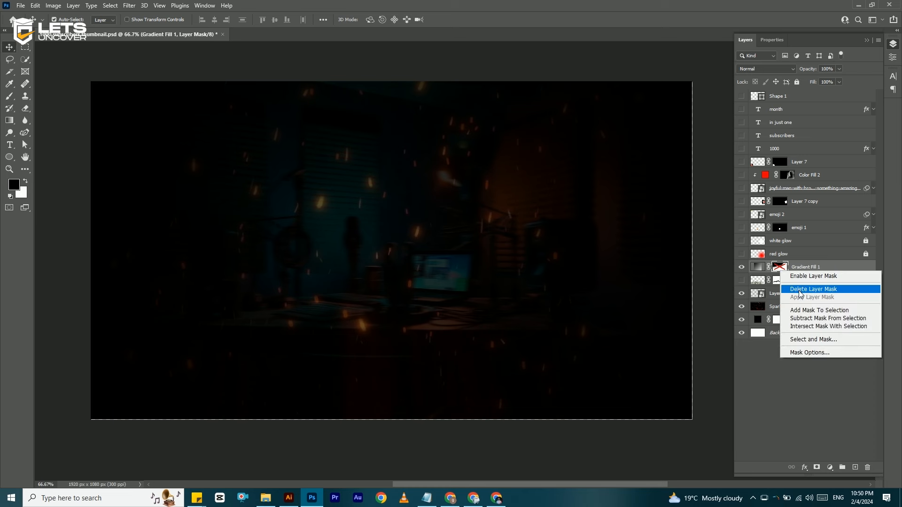
pyautogui.click(799, 277)
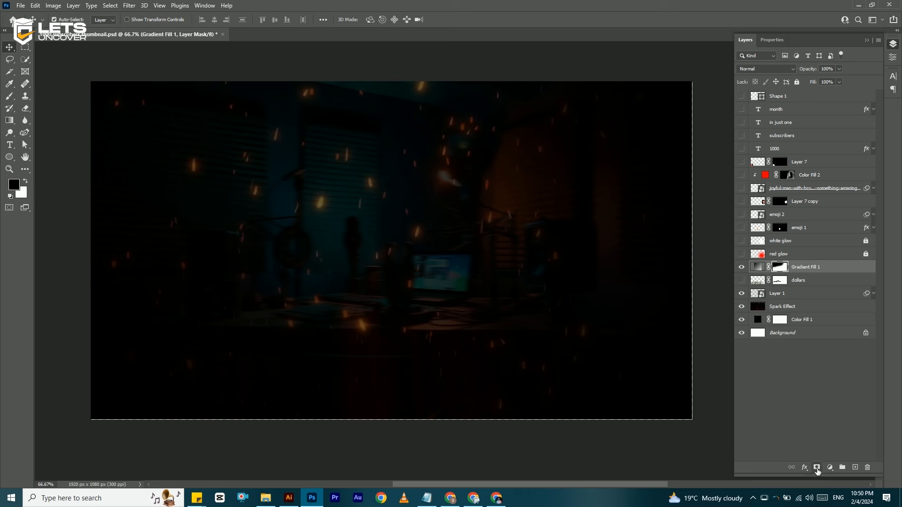
# Delete Gradient Fill 1's painted layer mask and add a blank white mask in its place.
pyautogui.rightClick(781, 268)
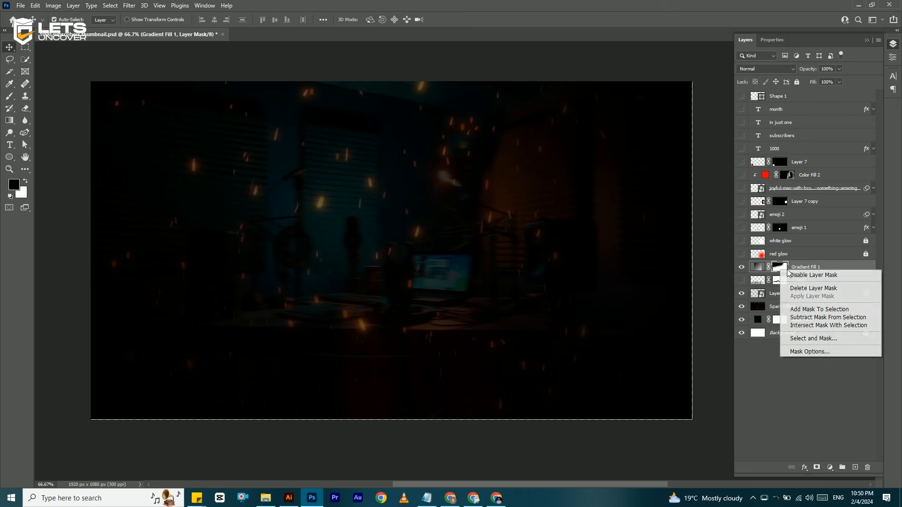
pyautogui.click(800, 288)
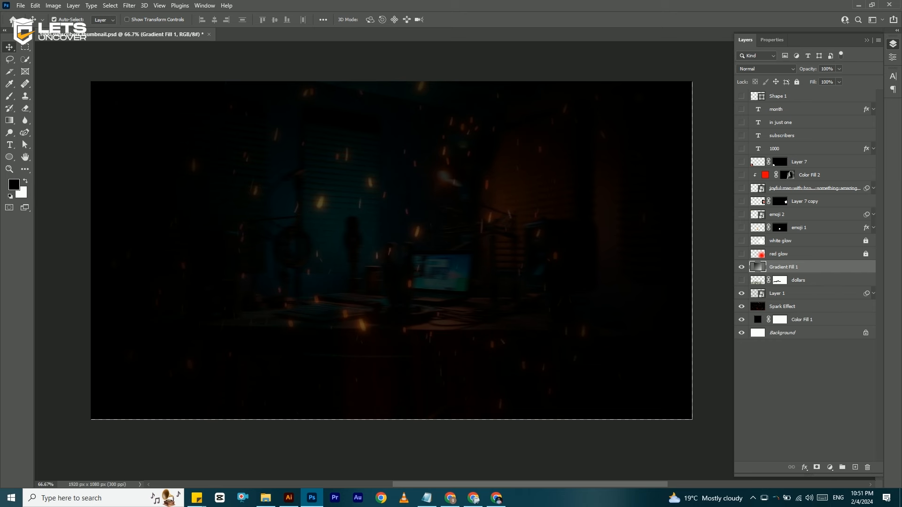
pyautogui.click(819, 469)
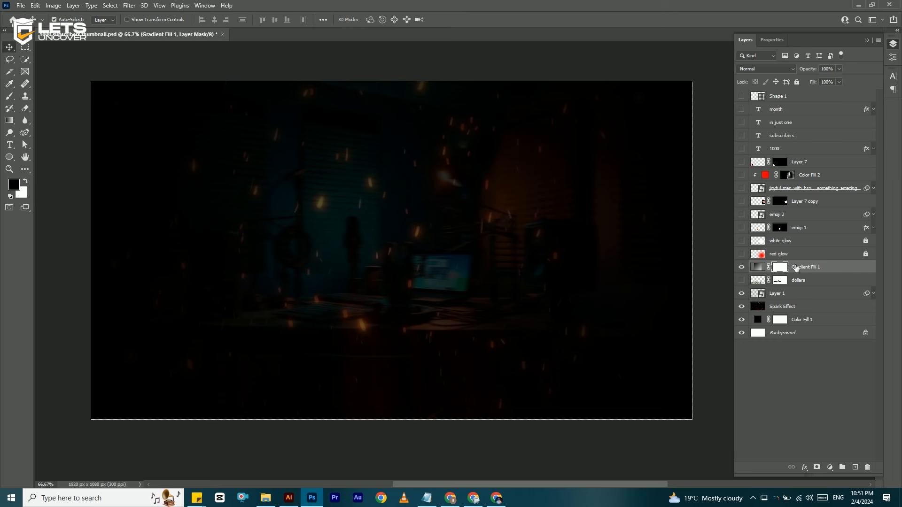
# Brush black on Gradient Fill 1's blank mask over the studio image, then paint the area back with white.
pyautogui.click(9, 96)
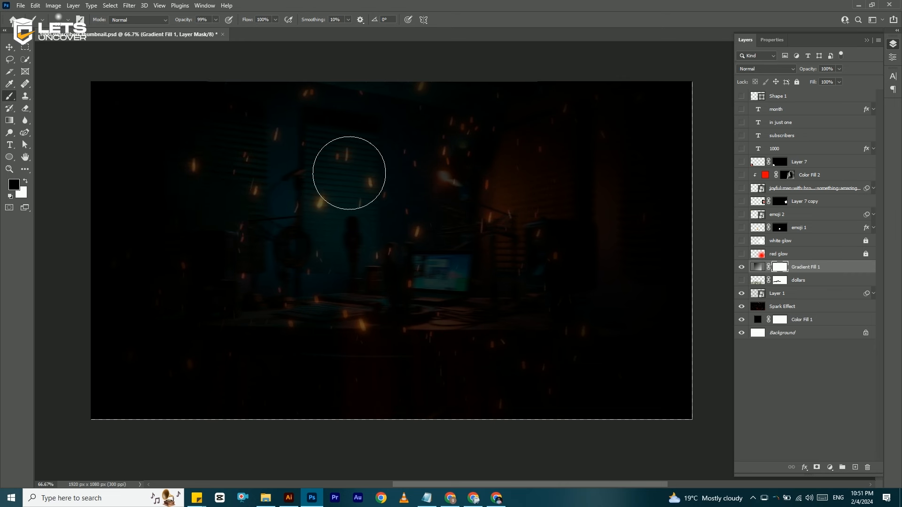
pyautogui.moveTo(294, 136); pyautogui.dragTo(265, 231)
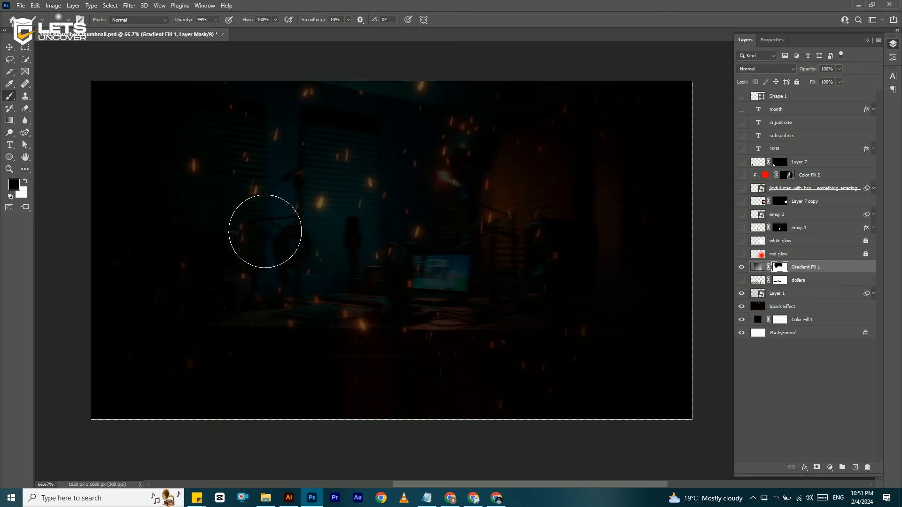
pyautogui.click(26, 182)
pyautogui.moveTo(474, 149)
pyautogui.mouseDown()
pyautogui.moveTo(145, 230)
pyautogui.moveTo(535, 201)
pyautogui.moveTo(270, 241)
pyautogui.moveTo(539, 231)
pyautogui.moveTo(196, 288)
pyautogui.moveTo(588, 312)
pyautogui.moveTo(438, 159)
pyautogui.mouseUp()
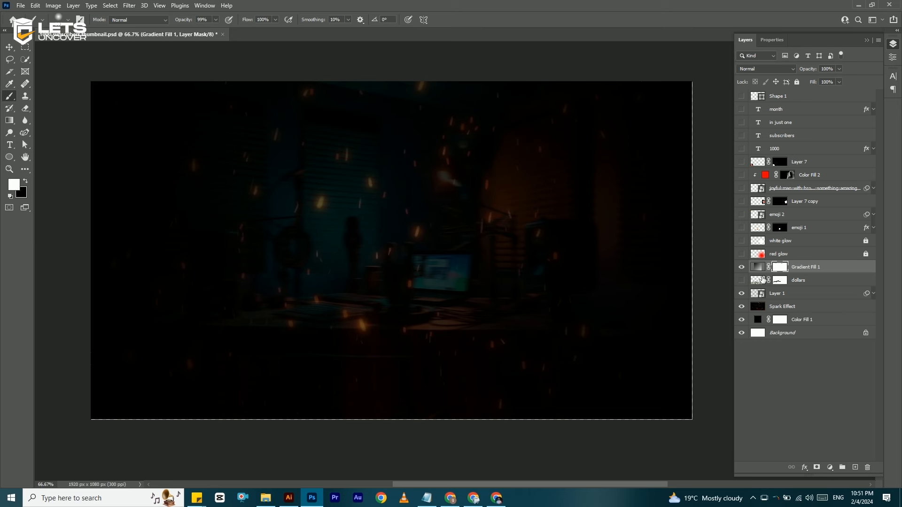
# Delete Gradient Fill 1's new mask, then undo the mask changes back to the original painted mask.
pyautogui.press('Delete')
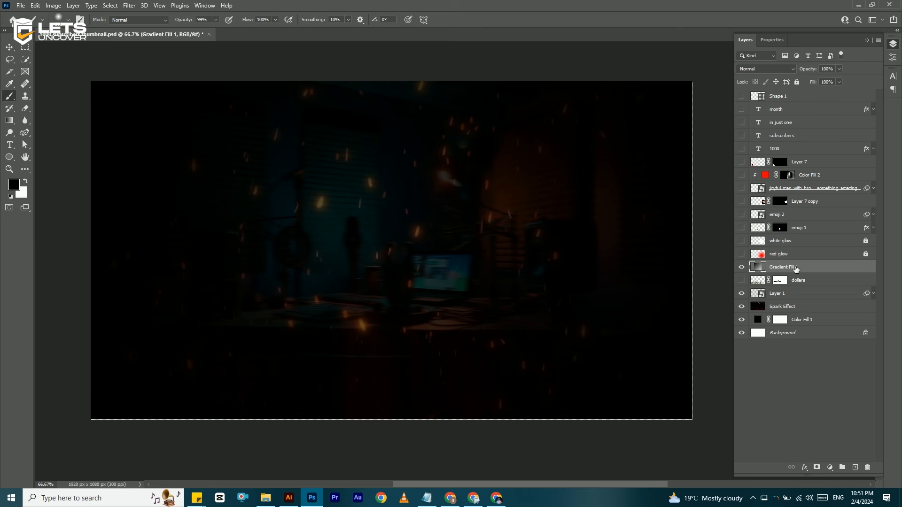
pyautogui.hotkey('ctrl', 'z')
pyautogui.press('v')
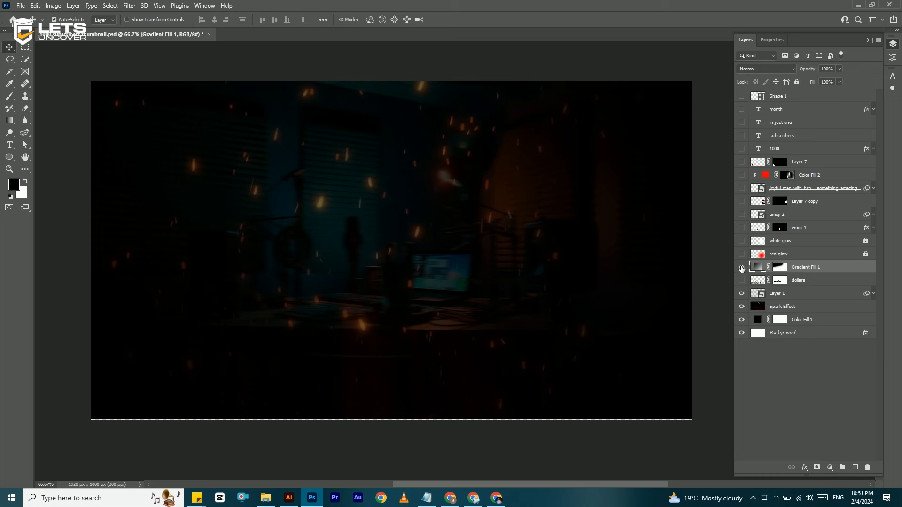
# Check the glow requirement in the Notepad brief, then return to Photoshop and preview the red glow and white glow layers.
pyautogui.click(427, 498)
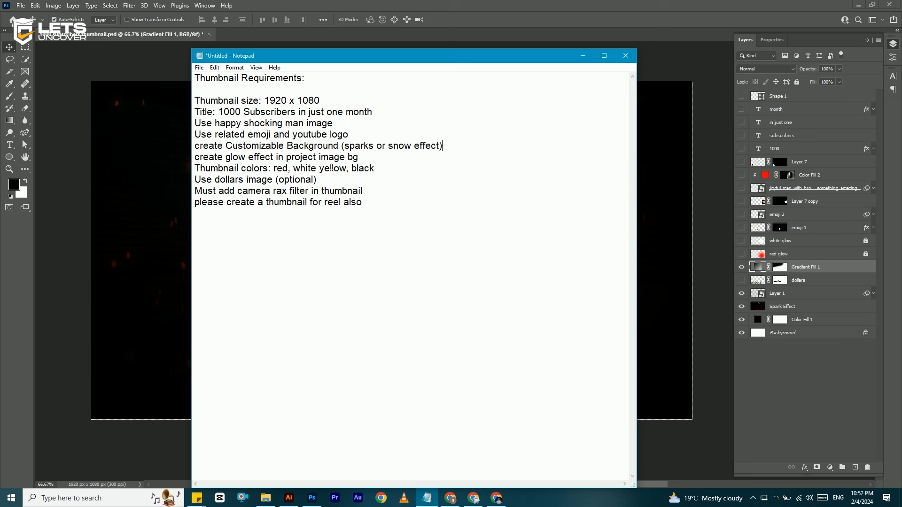
pyautogui.click(514, 2)
pyautogui.click(742, 254)
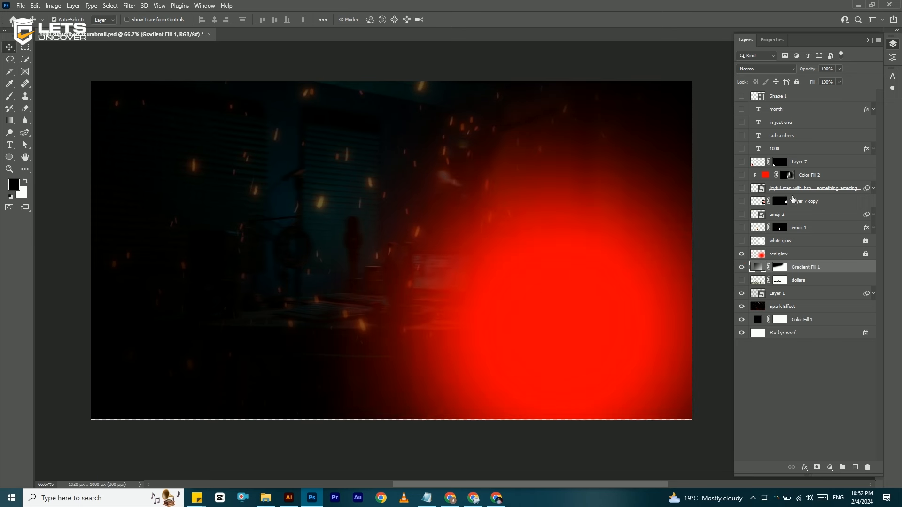
pyautogui.click(742, 240)
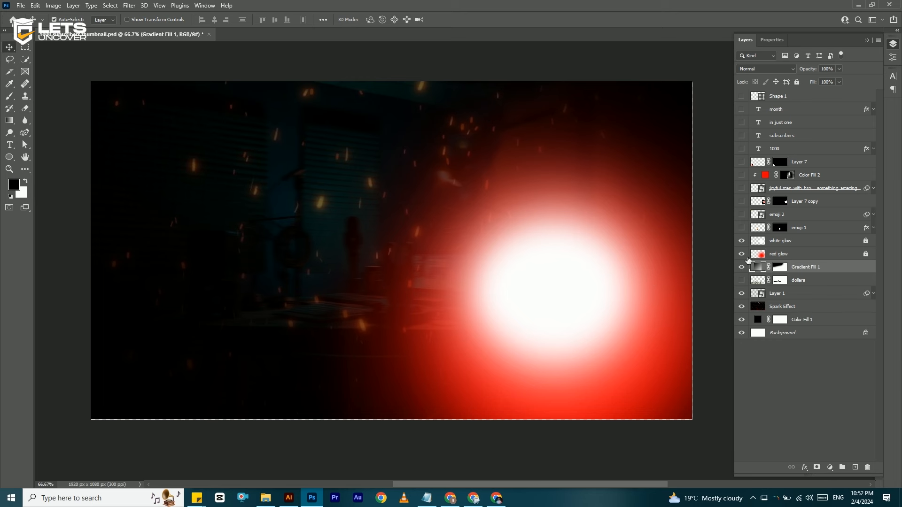
# Compare the red glow and white glow layers separately, then hide both and show the joyful man's layer.
pyautogui.click(743, 254)
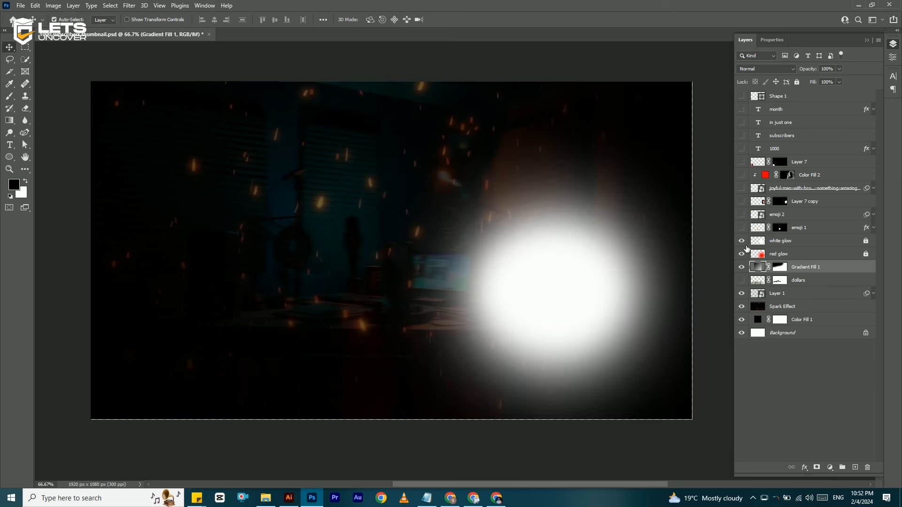
pyautogui.click(742, 241)
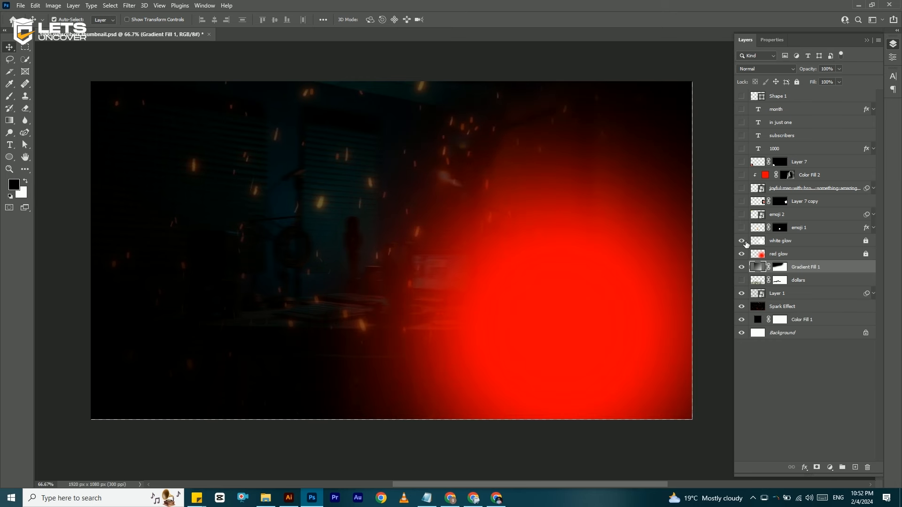
pyautogui.click(747, 242)
pyautogui.click(742, 241)
pyautogui.click(742, 254)
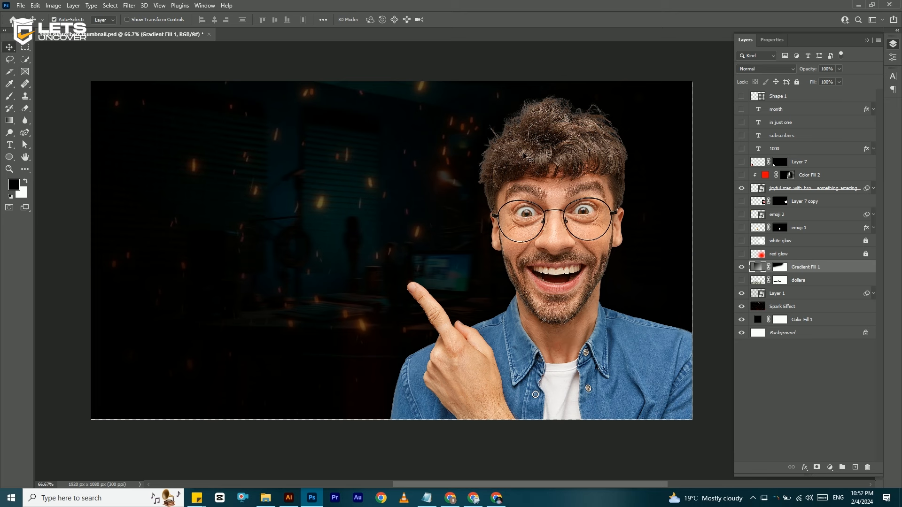
# Examine the Smart Sharpen smart filter on the joyful man's layer, then collapse its filter list.
pyautogui.click(875, 189)
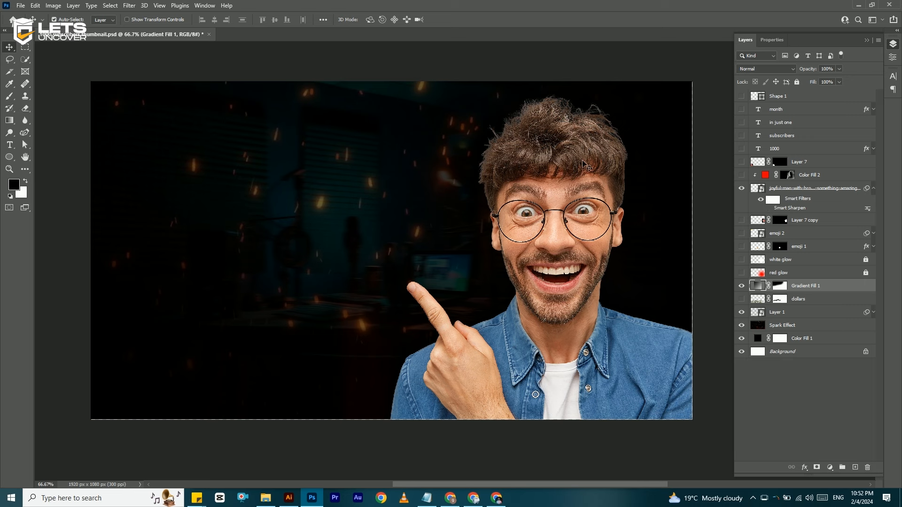
pyautogui.doubleClick(774, 211)
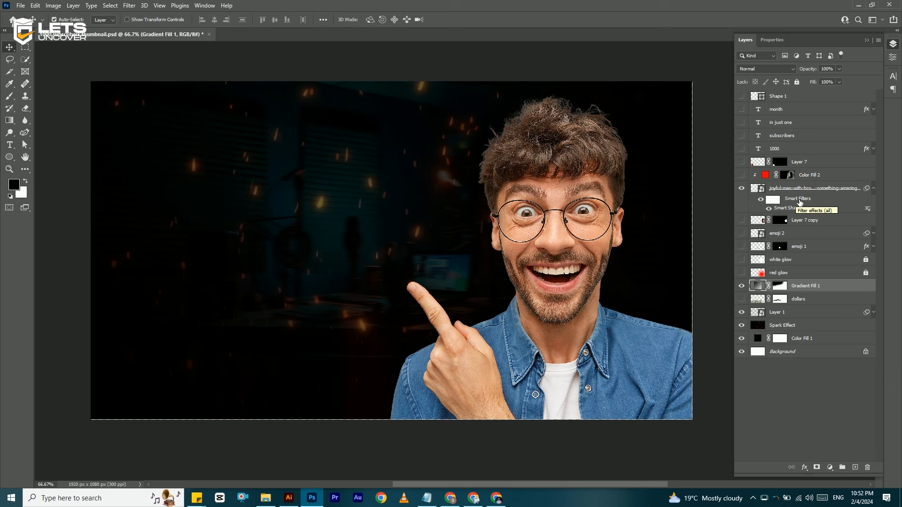
pyautogui.click(873, 188)
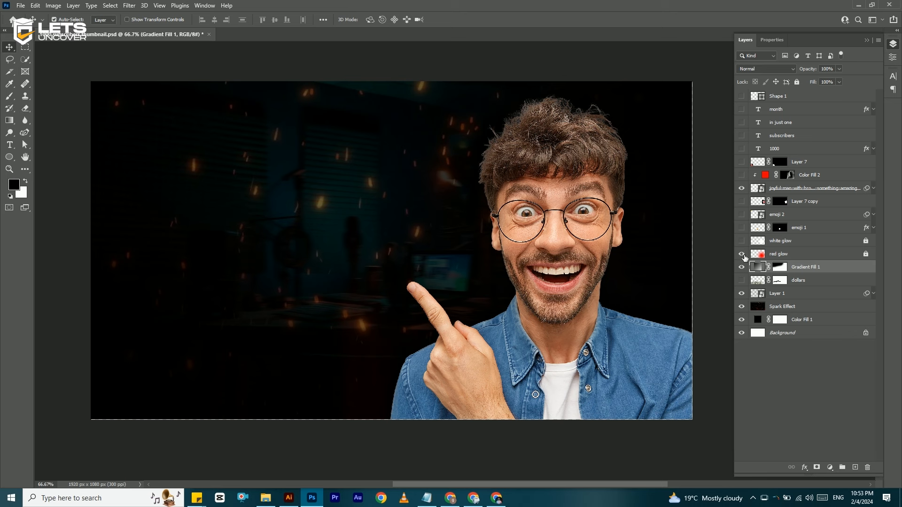
# Show the red glow and white glow layers behind the man, then check the Notepad brief and return to Photoshop.
pyautogui.click(742, 254)
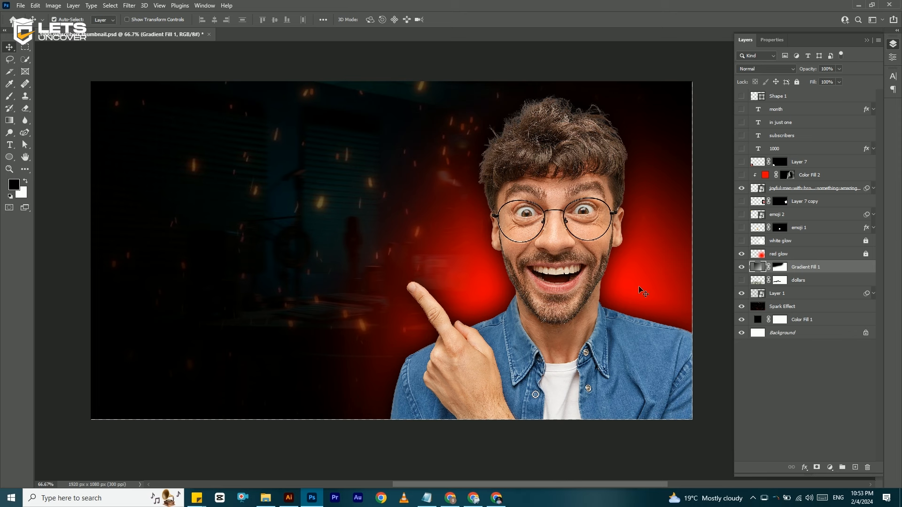
pyautogui.click(742, 241)
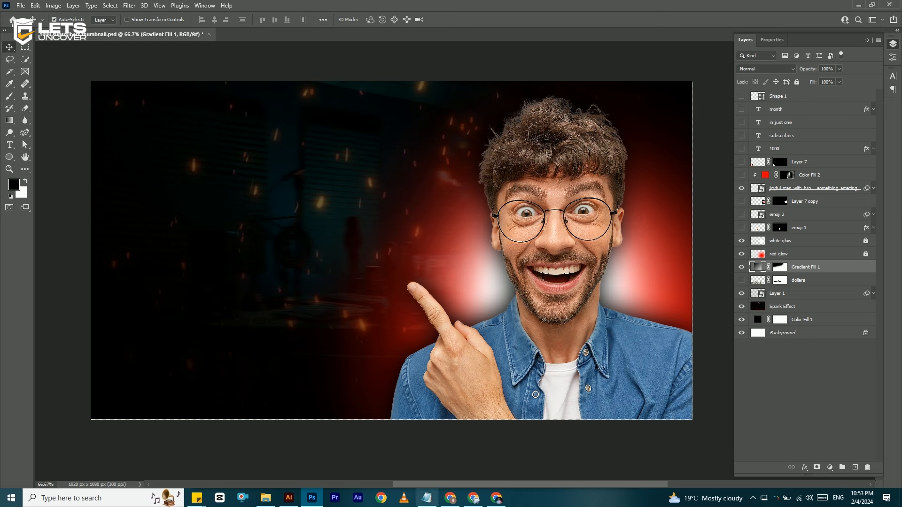
pyautogui.click(427, 498)
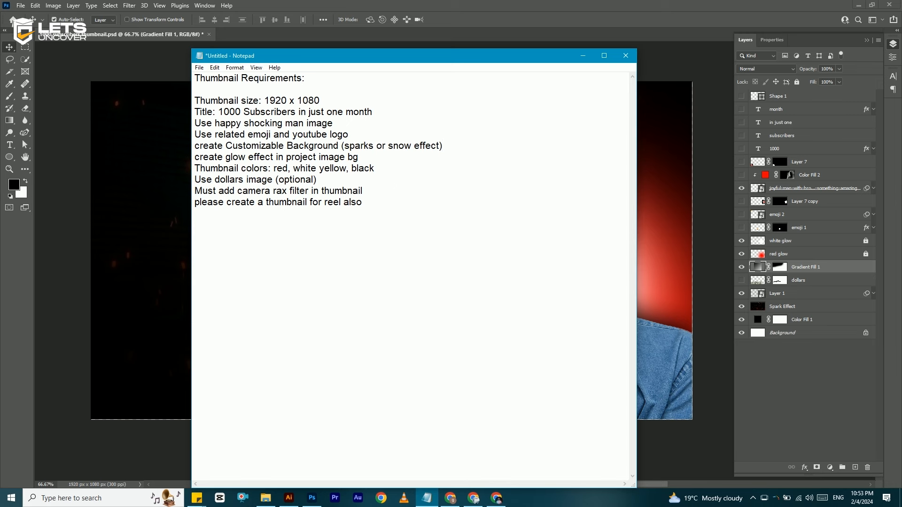
pyautogui.click(550, 3)
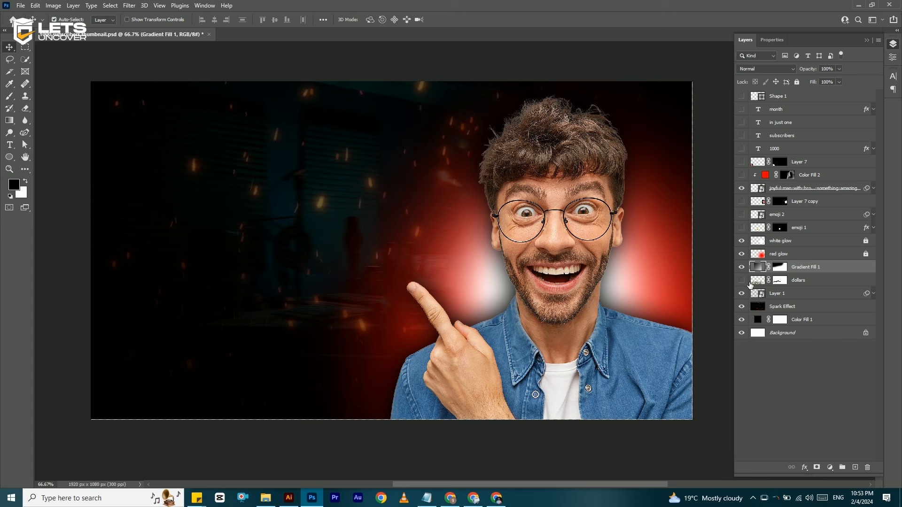
# Show the dollars layer and compare the money pile with its layer mask disabled and enabled, leaving the mask enabled.
pyautogui.click(742, 281)
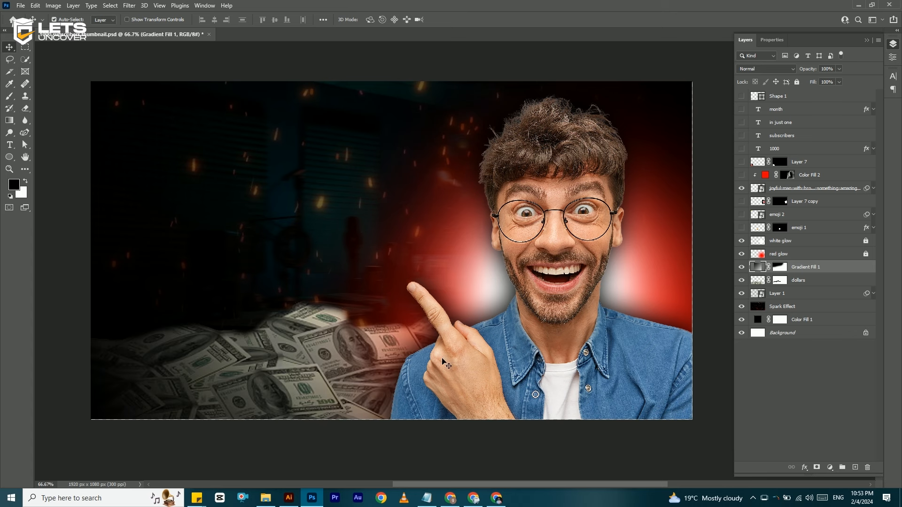
pyautogui.click(824, 285)
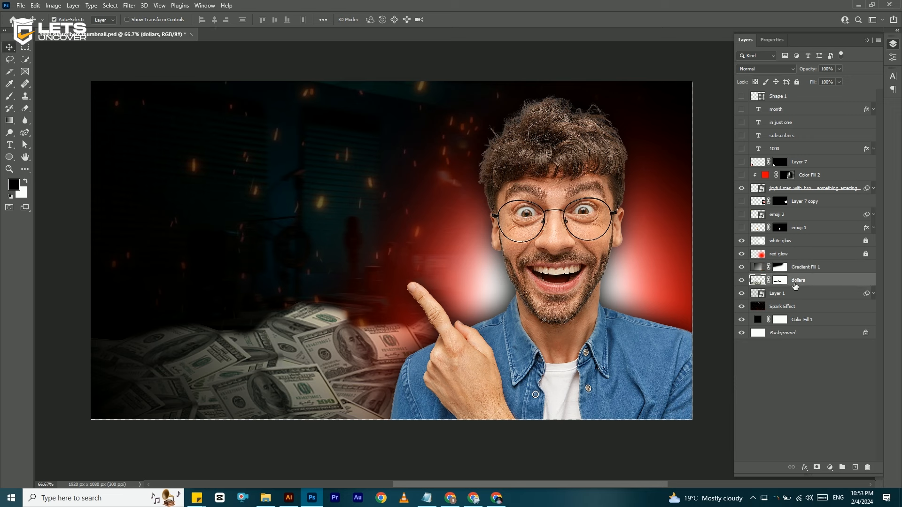
pyautogui.click(782, 281)
pyautogui.press('x')
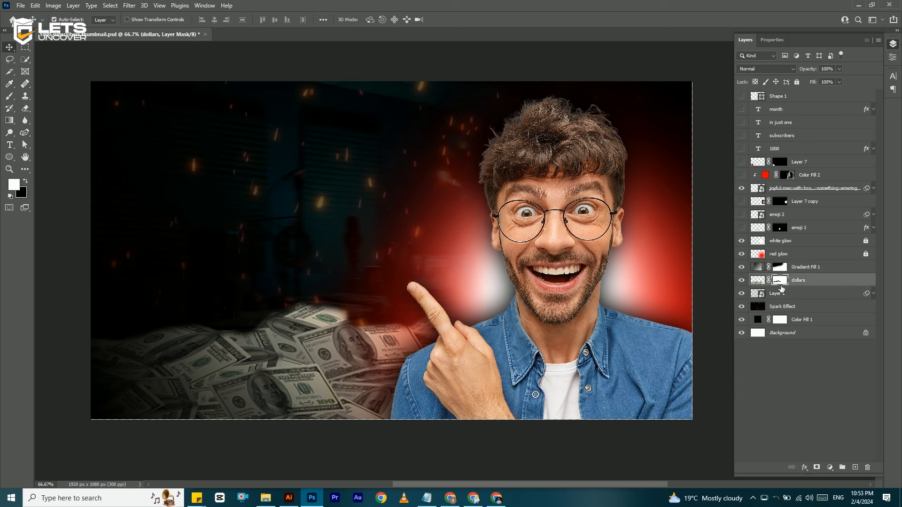
pyautogui.rightClick(785, 285)
pyautogui.click(805, 287)
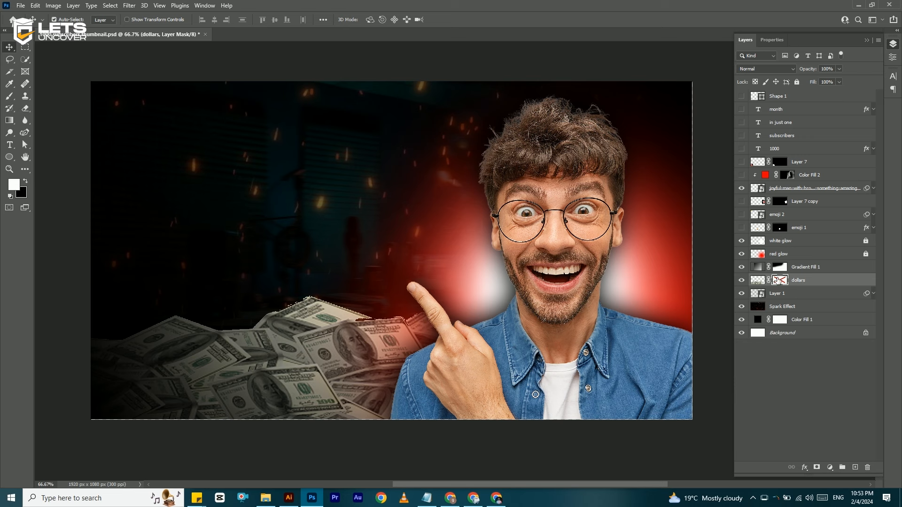
pyautogui.rightClick(779, 281)
pyautogui.click(812, 285)
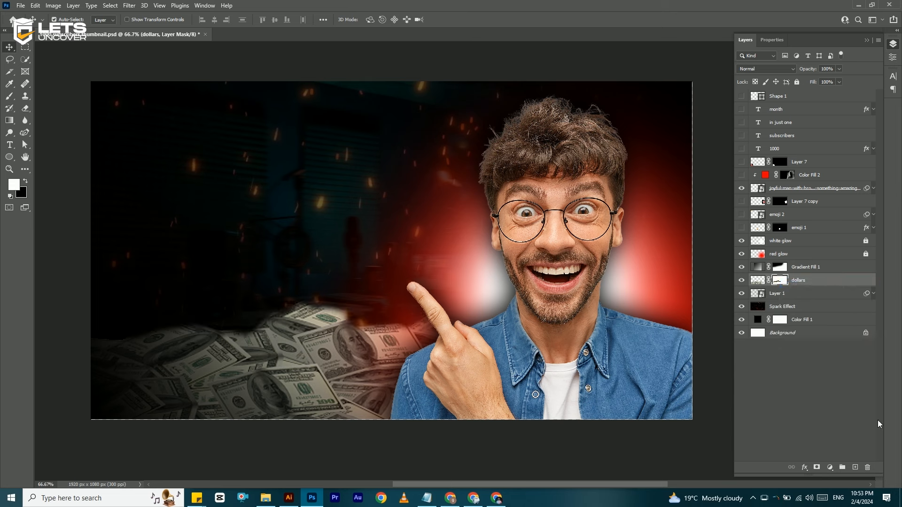
# Try brushing white on the dollars mask along the money pile's upper edge, then undo the mask painting.
pyautogui.click(10, 96)
pyautogui.moveTo(329, 351)
pyautogui.mouseDown()
pyautogui.moveTo(334, 327)
pyautogui.moveTo(397, 324)
pyautogui.moveTo(370, 331)
pyautogui.mouseUp()
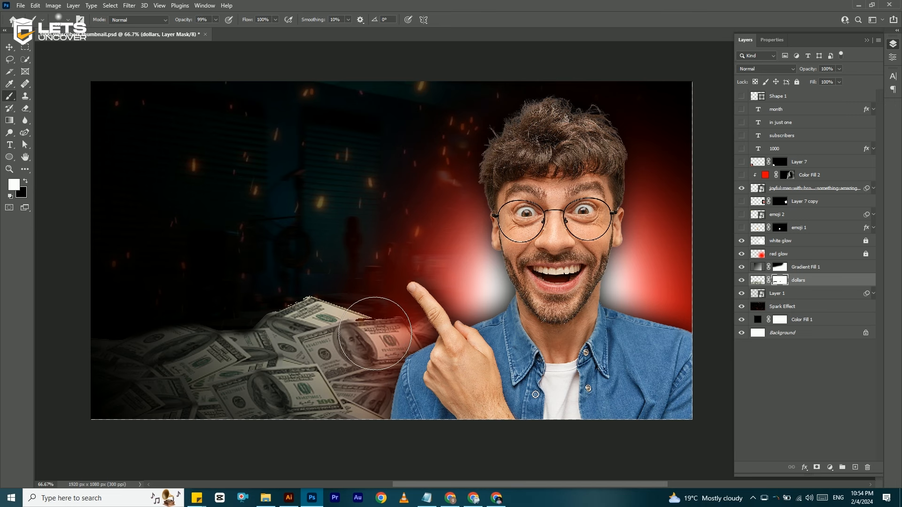
pyautogui.press('x')
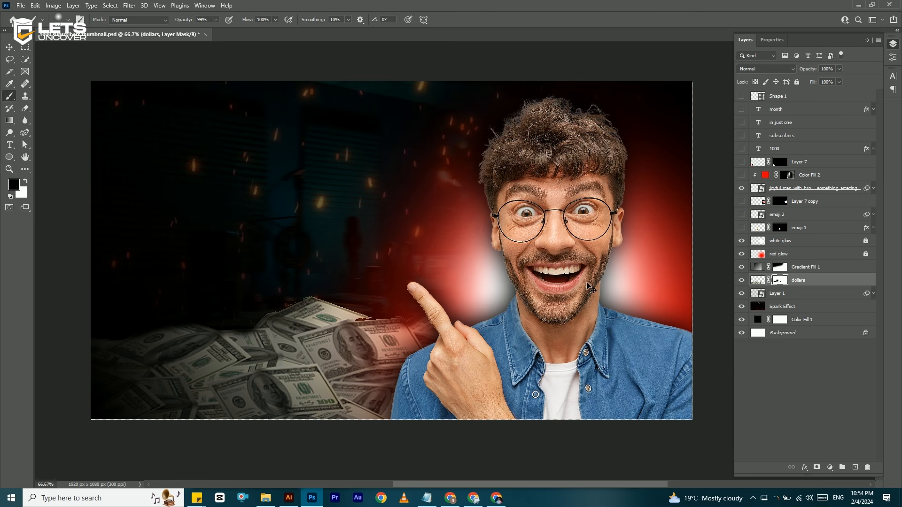
pyautogui.hotkey('ctrl', 'z')
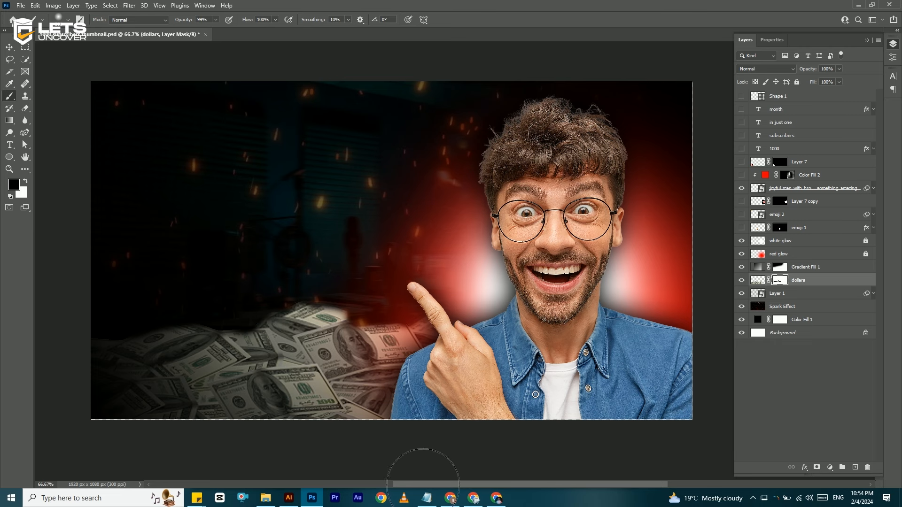
pyautogui.press('v')
pyautogui.click(356, 405)
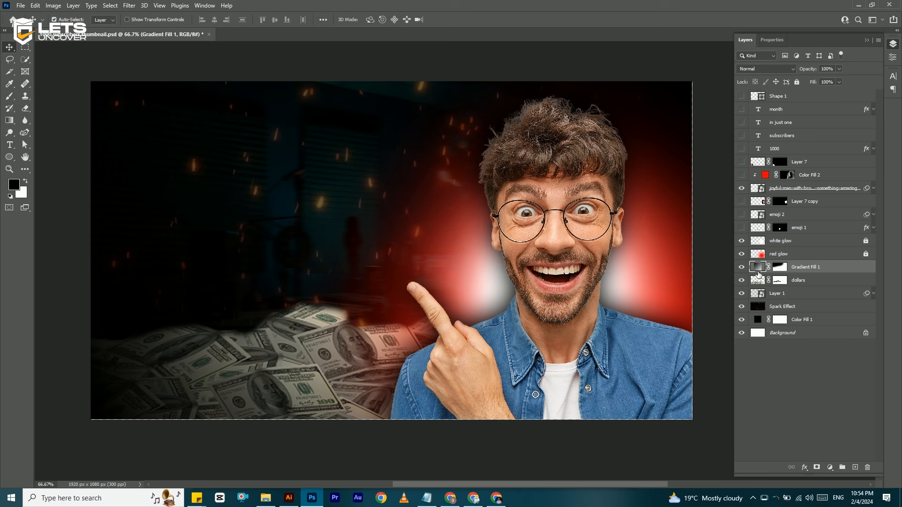
# Compare the composition with the red glow, white glow and joyful man layers hidden, ending with all three layers shown.
pyautogui.click(742, 253)
pyautogui.click(742, 241)
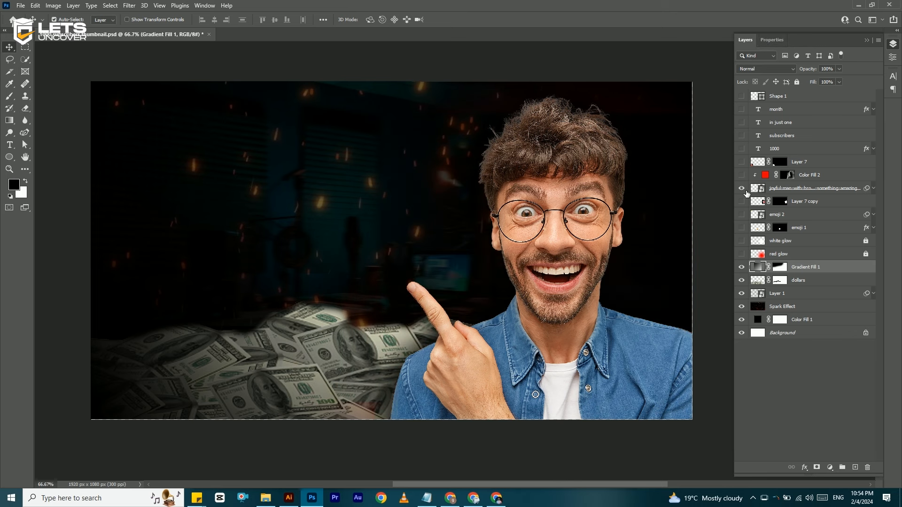
pyautogui.click(742, 188)
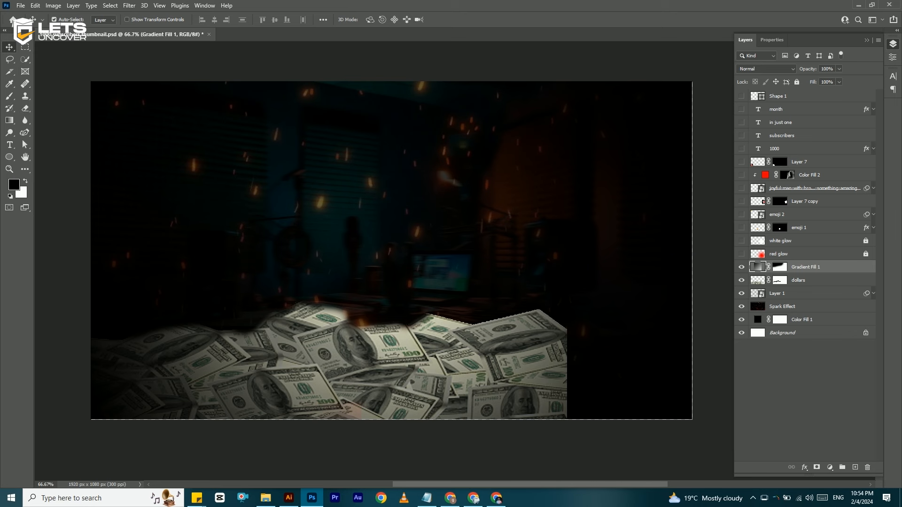
pyautogui.click(742, 189)
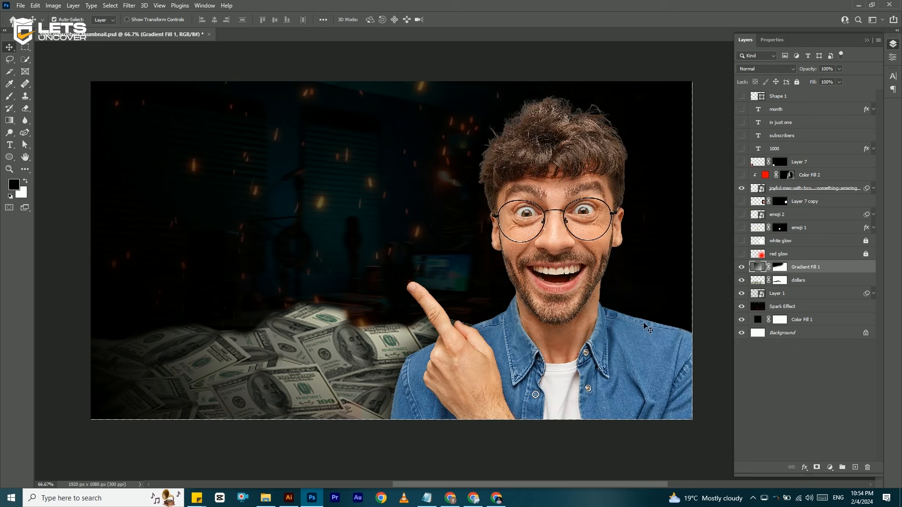
pyautogui.moveTo(742, 245); pyautogui.dragTo(742, 254)
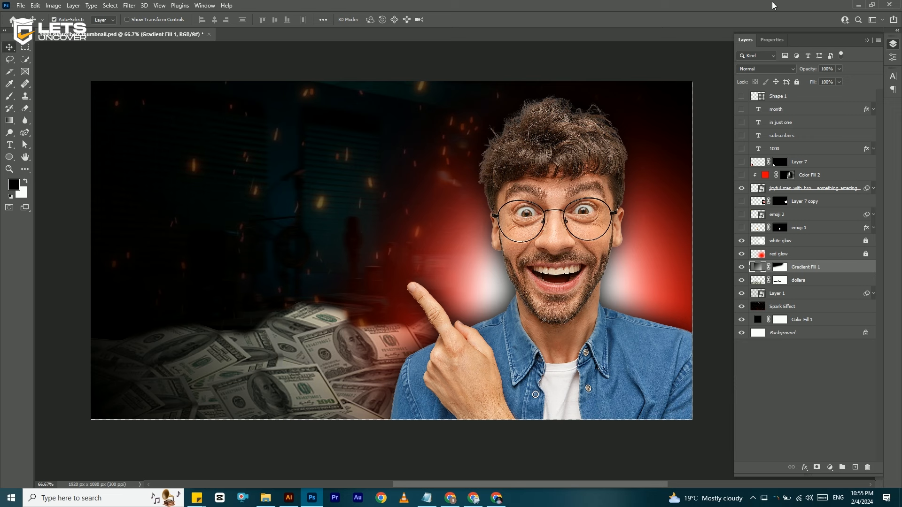
# Show the emoji 1 layer and disable its layer mask to reveal the emoji's original image background.
pyautogui.click(741, 228)
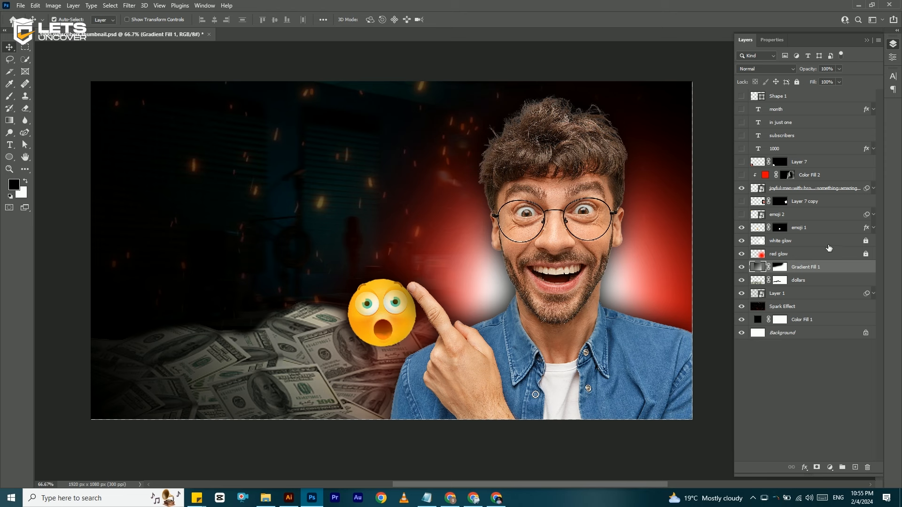
pyautogui.click(842, 229)
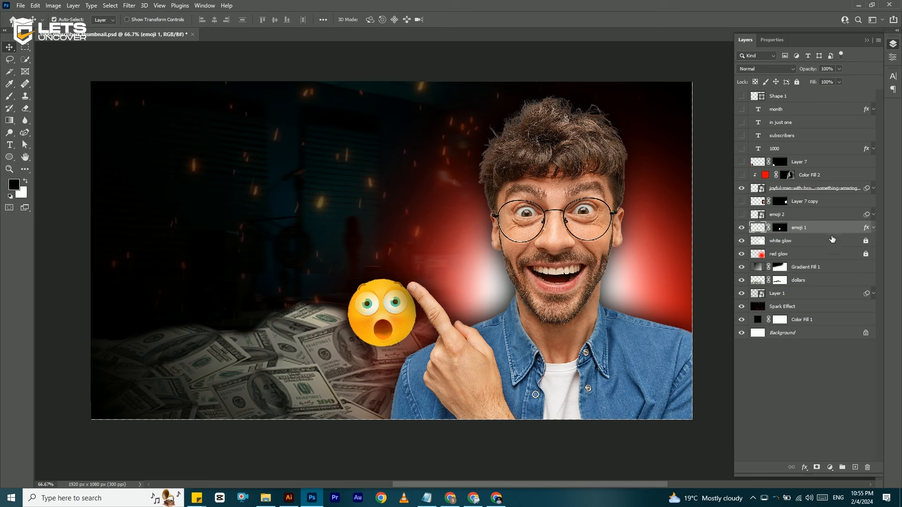
pyautogui.click(786, 229)
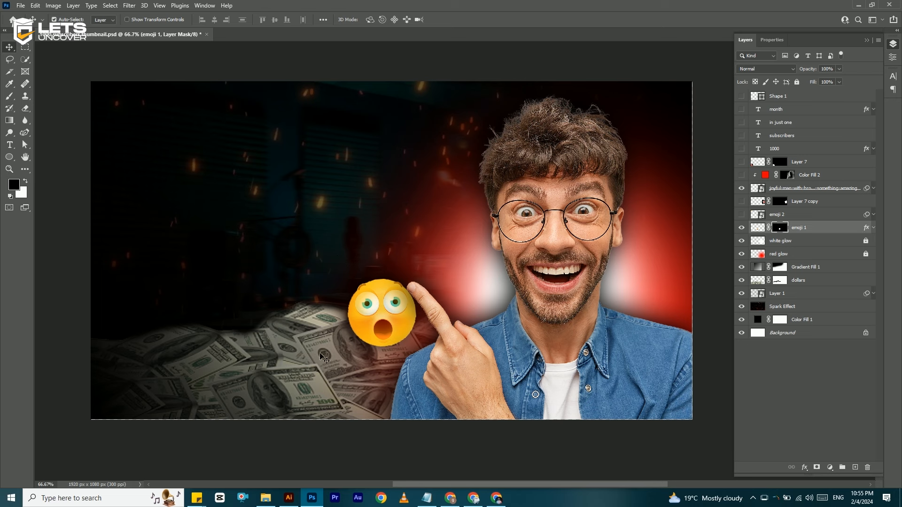
pyautogui.rightClick(788, 234)
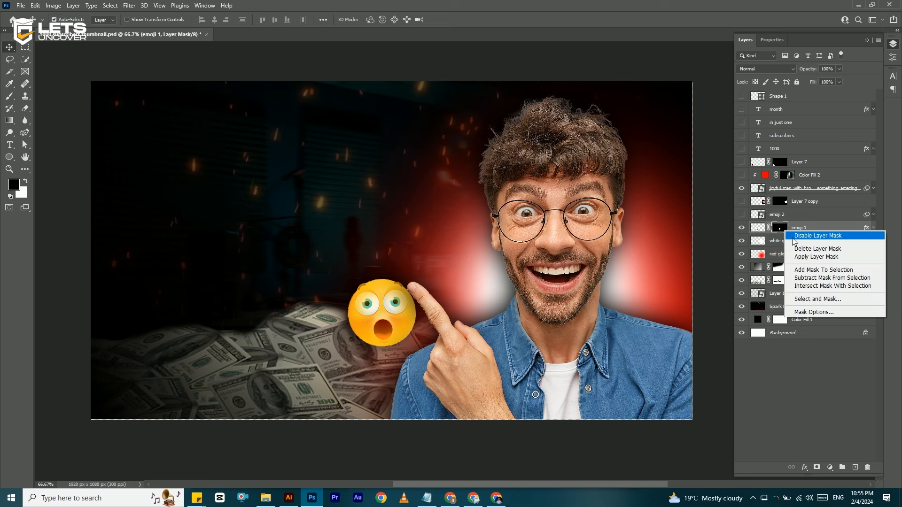
pyautogui.click(799, 235)
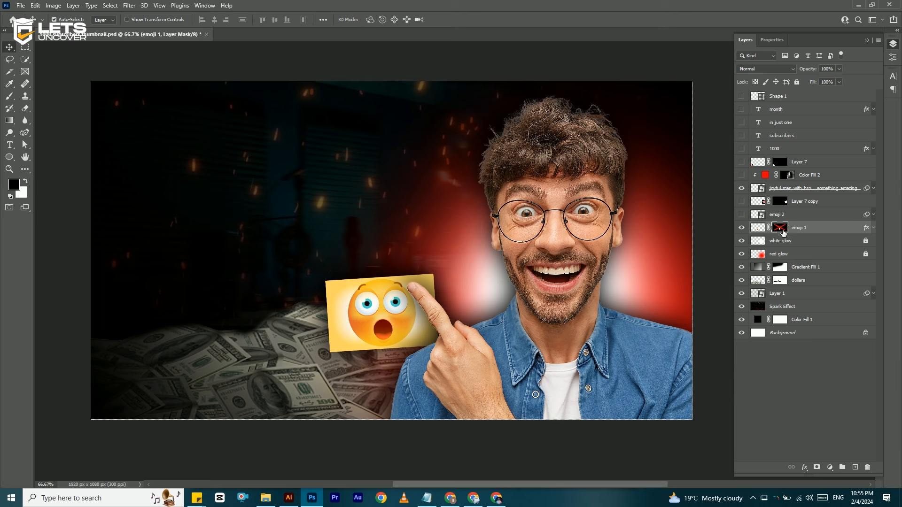
# Try to erase the yellow background around the emoji with the Magic Eraser tool.
pyautogui.rightClick(26, 108)
pyautogui.click(62, 124)
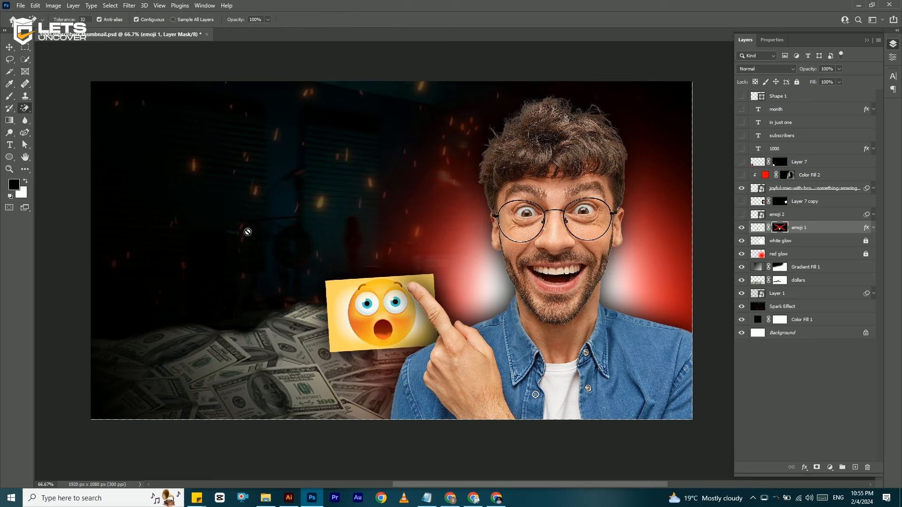
pyautogui.click(343, 291)
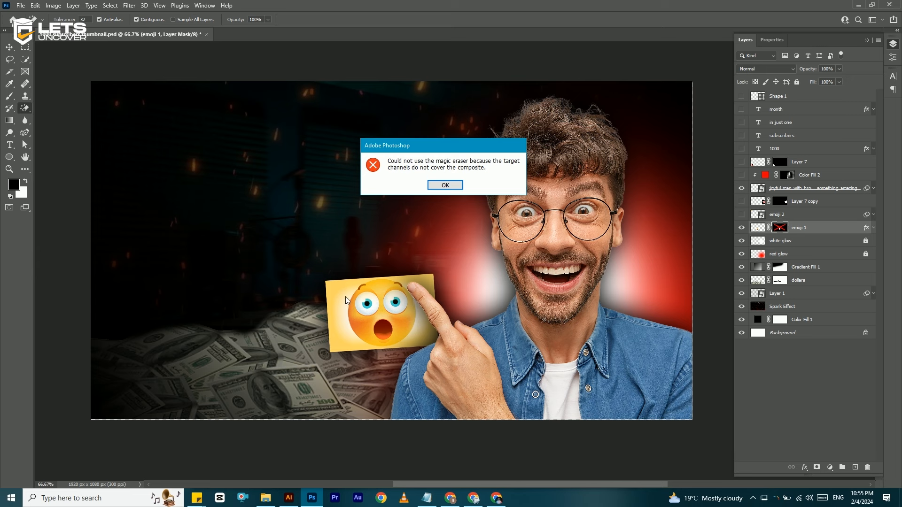
pyautogui.click(445, 185)
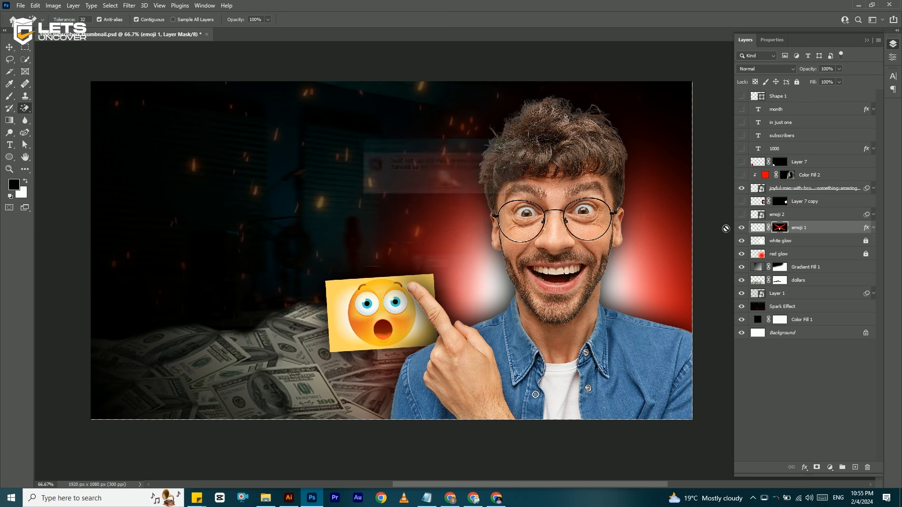
# Re-enable the layer mask on emoji 1 and switch back to the Move tool.
pyautogui.rightClick(787, 232)
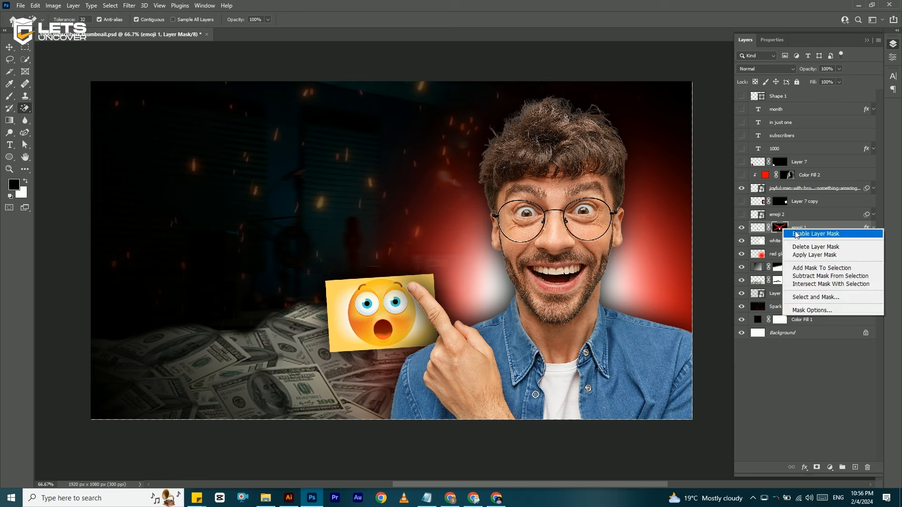
pyautogui.click(797, 234)
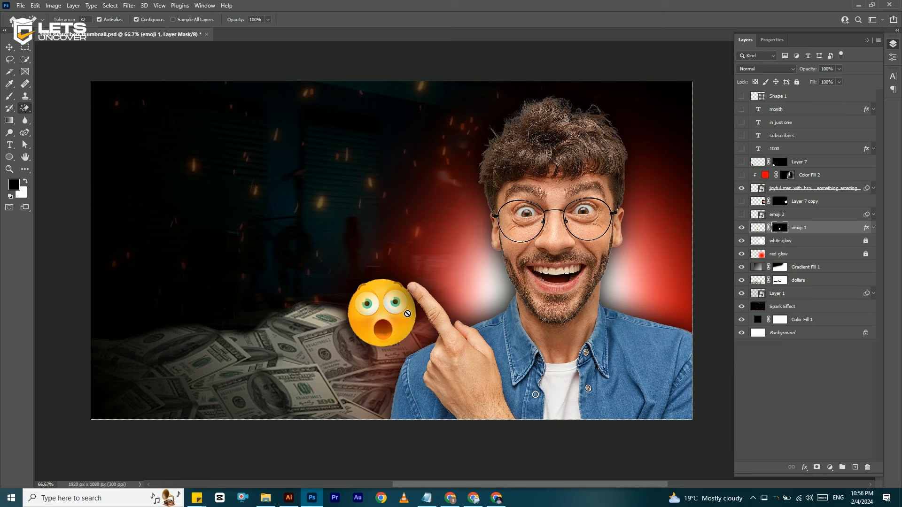
pyautogui.click(9, 47)
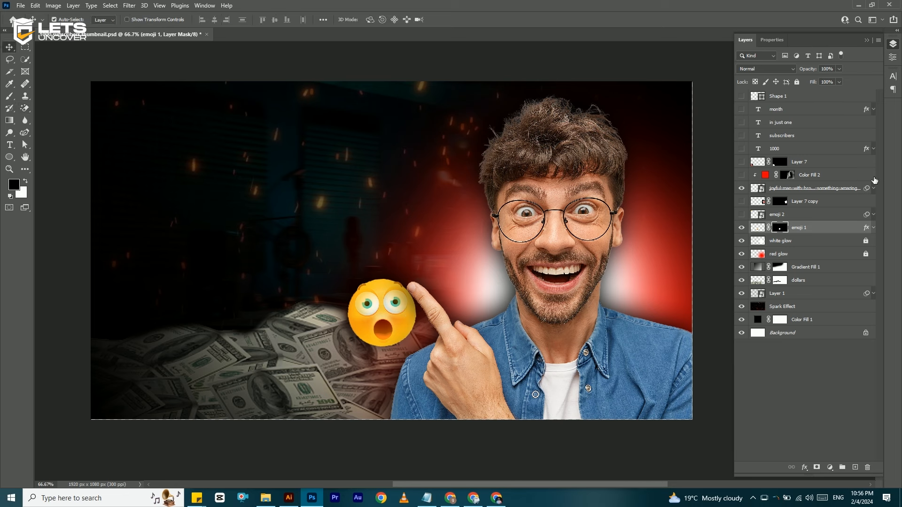
# Show the emoji 2 layer, then expand the layer effects of emoji 1 and the smart filters of emoji 2.
pyautogui.click(742, 214)
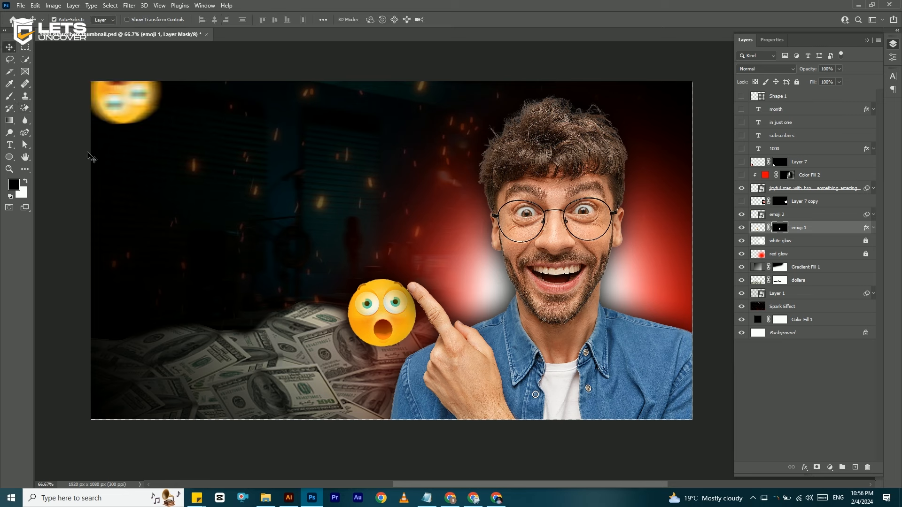
pyautogui.click(127, 97)
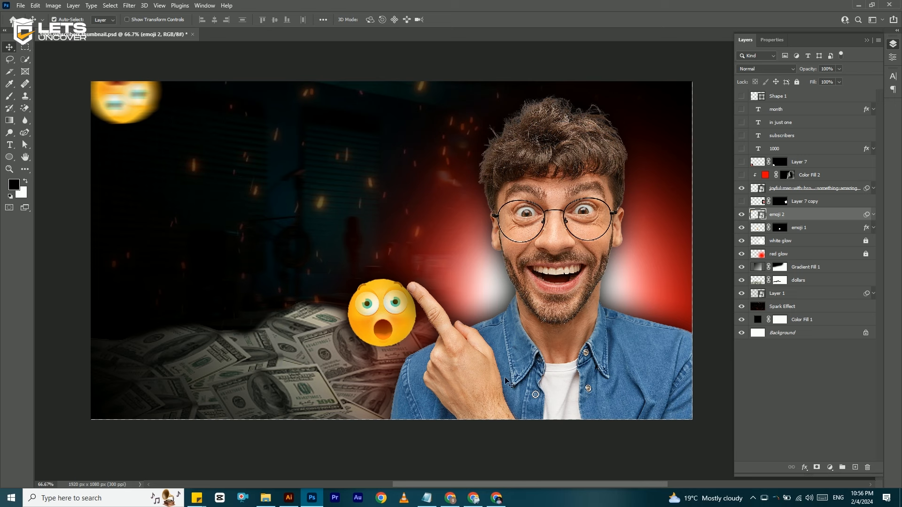
pyautogui.click(381, 318)
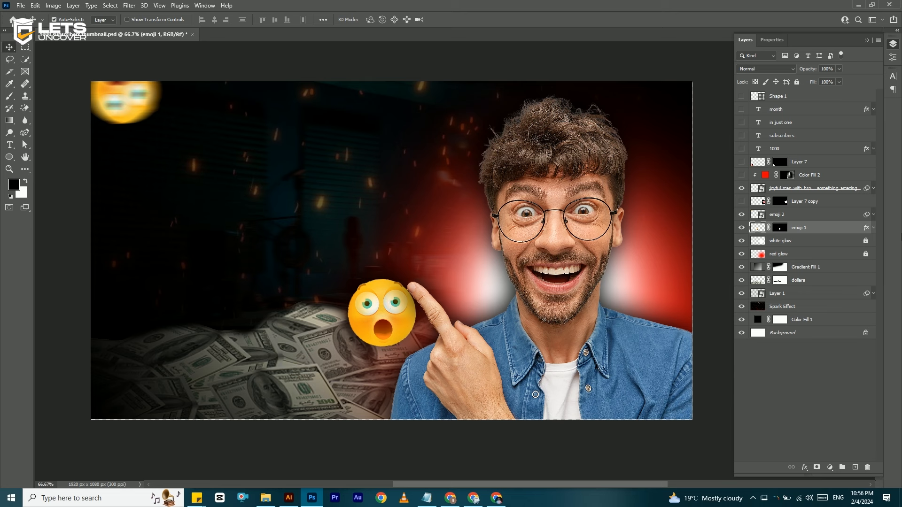
pyautogui.click(873, 228)
pyautogui.click(130, 103)
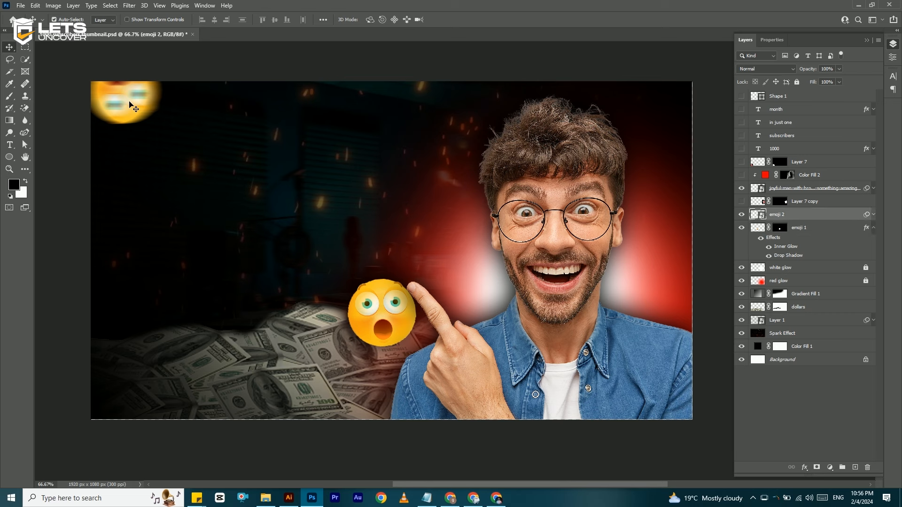
pyautogui.click(874, 215)
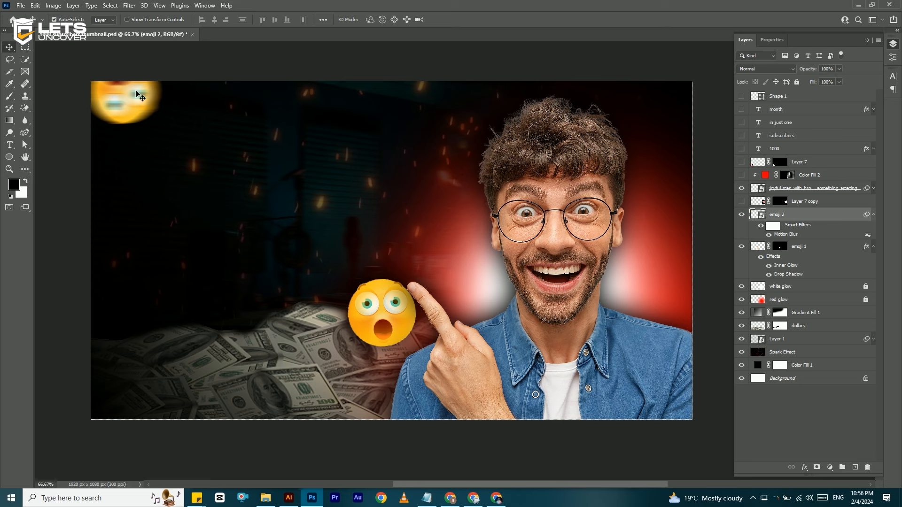
# Look through the available Blur filters without applying one, then collapse the filter and effect lists of both emoji layers.
pyautogui.click(128, 5)
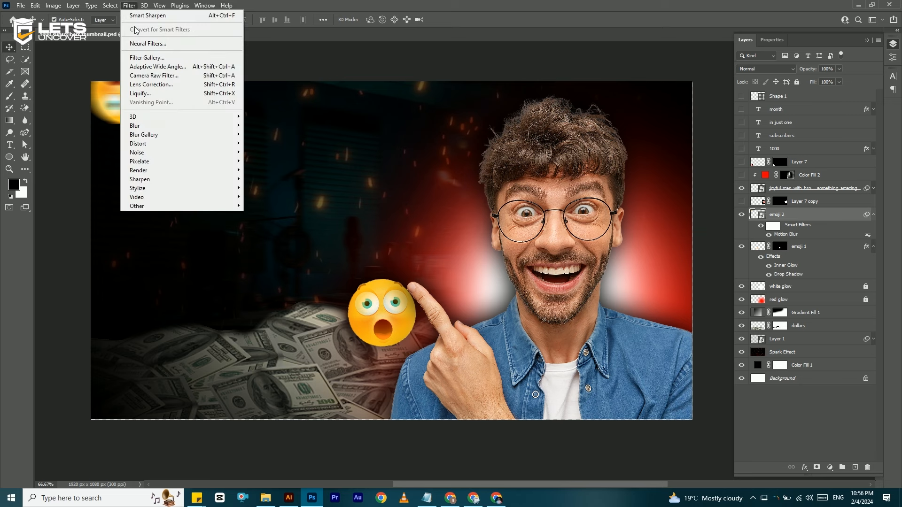
pyautogui.moveTo(176, 126)
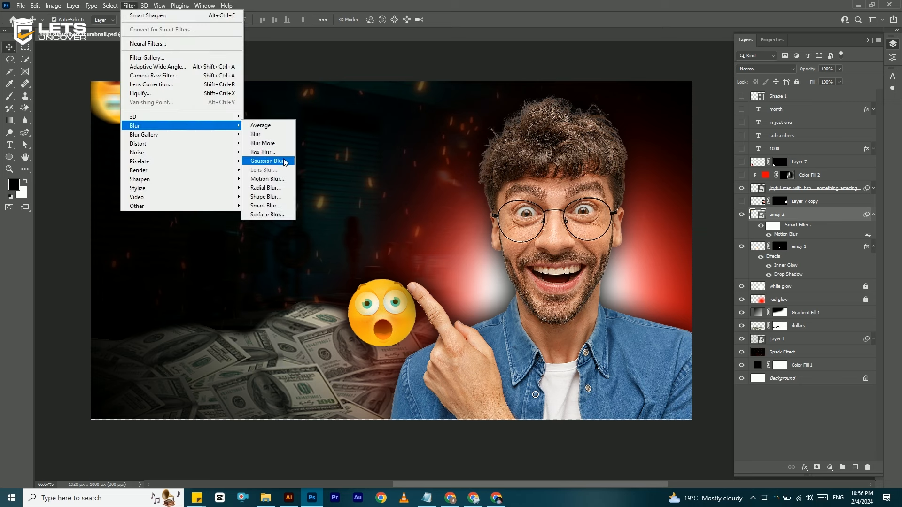
pyautogui.click(333, 2)
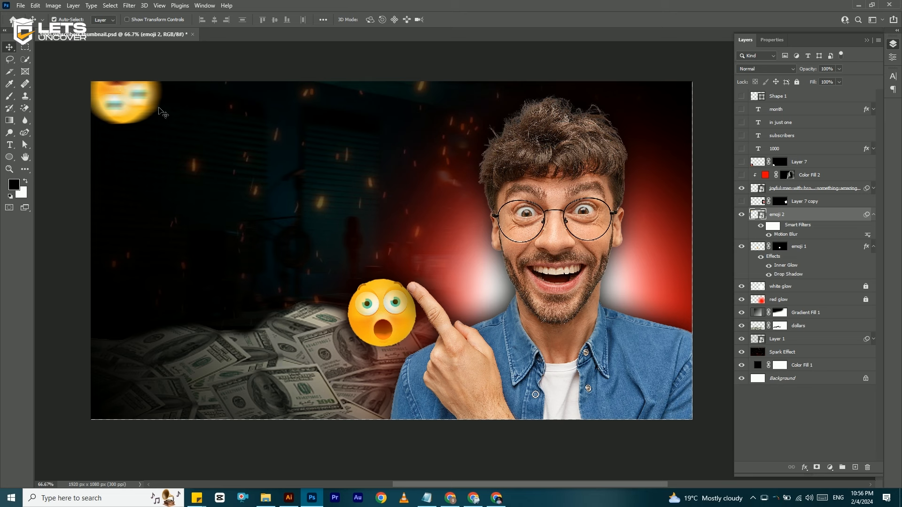
pyautogui.click(874, 214)
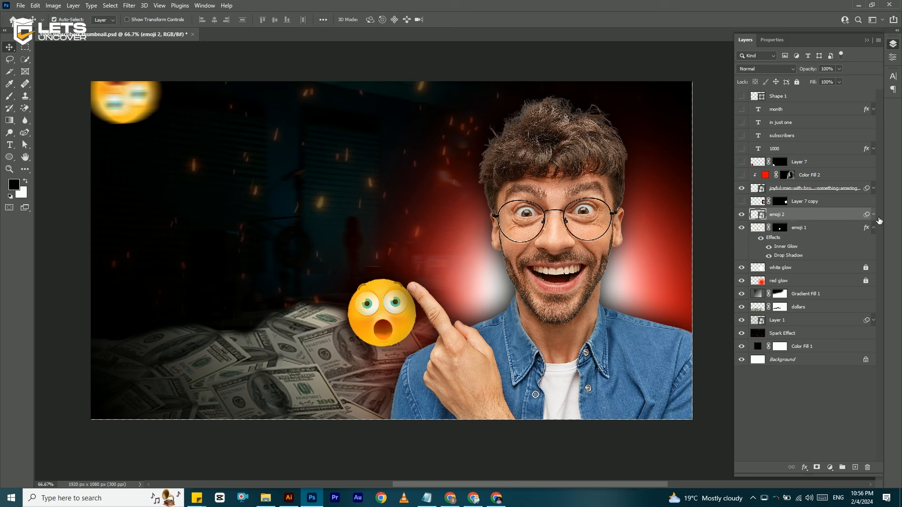
pyautogui.click(874, 228)
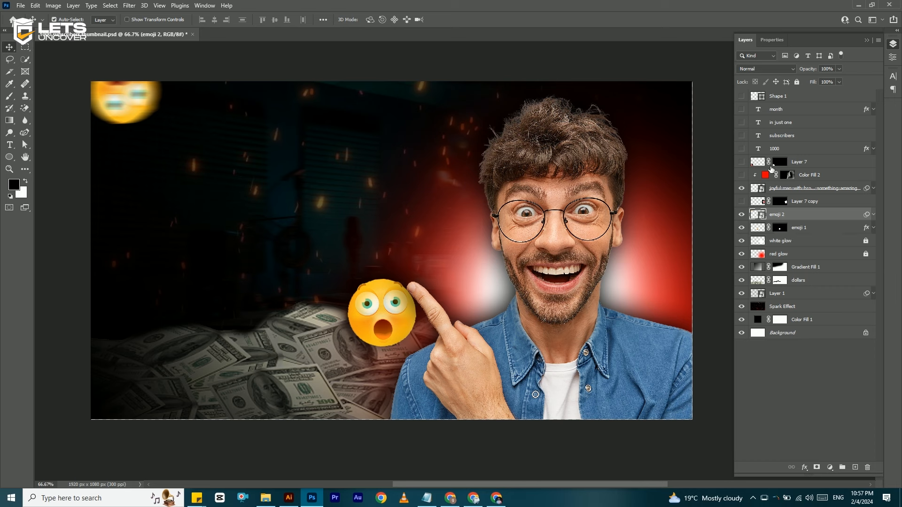
# Show the two YouTube logo layers, Layer 7 copy and Layer 7.
pyautogui.click(745, 203)
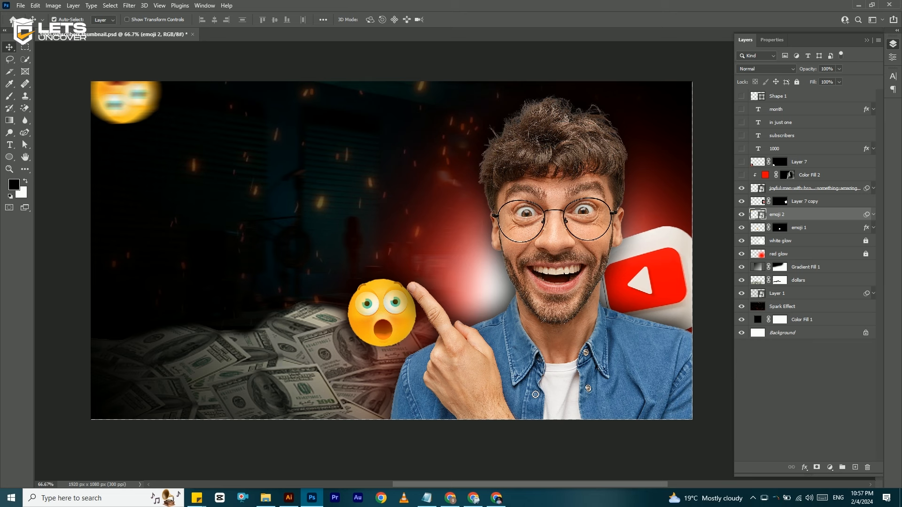
pyautogui.click(742, 162)
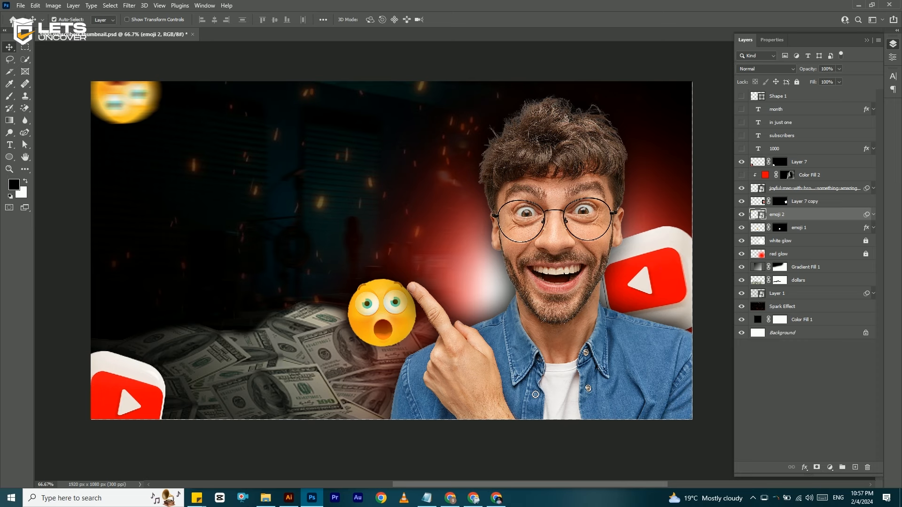
# Switch to Chrome and search Google for "youtube 3d logo" in a new tab.
pyautogui.click(494, 499)
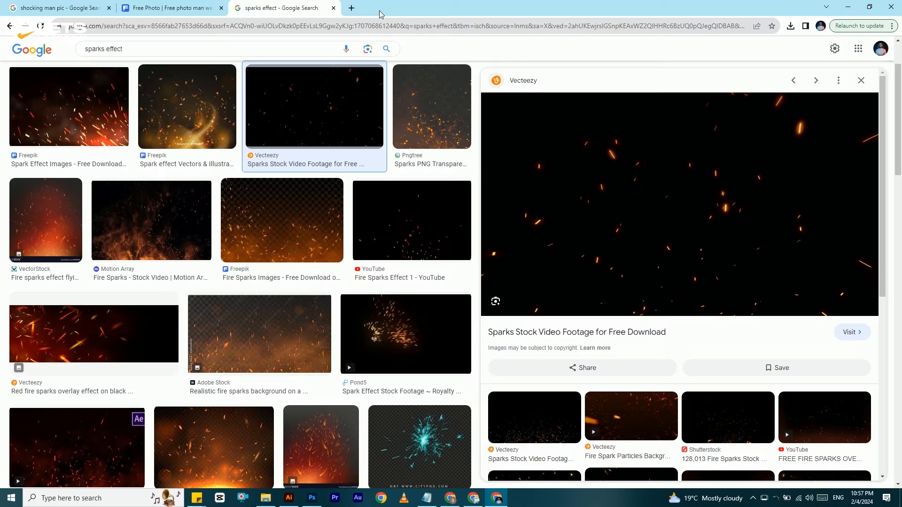
pyautogui.click(351, 8)
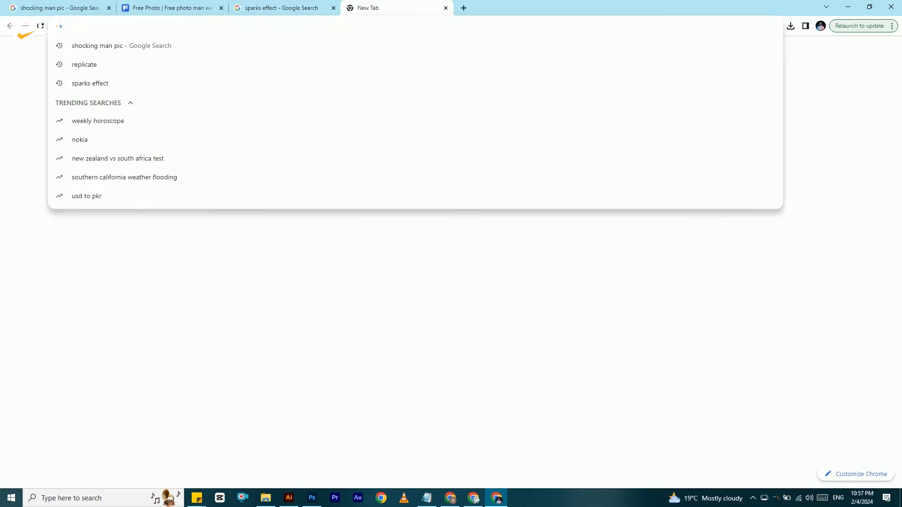
pyautogui.write('you')
pyautogui.write('tube 3d logo')
pyautogui.press('Return')
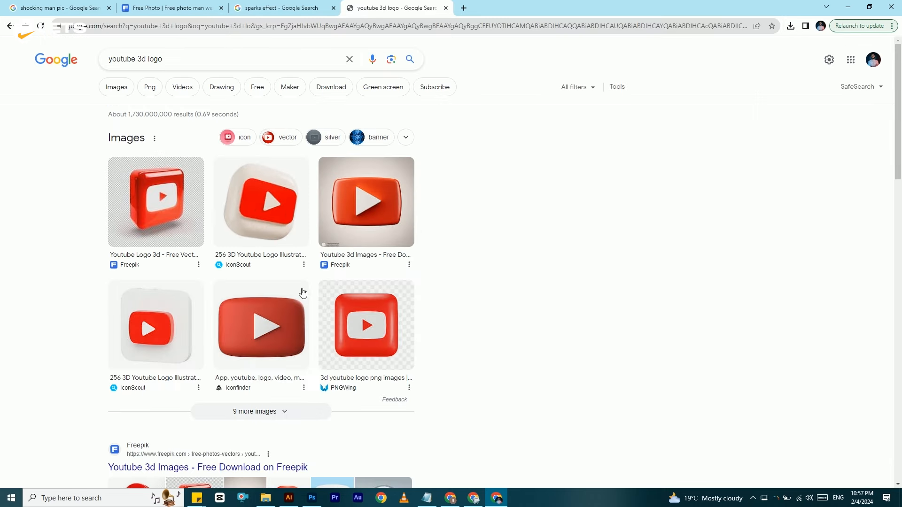
# Copy the IconScout image of the tilted YouTube logo on a white base, paste it into the Photoshop thumbnail and move it away from the man.
pyautogui.click(275, 233)
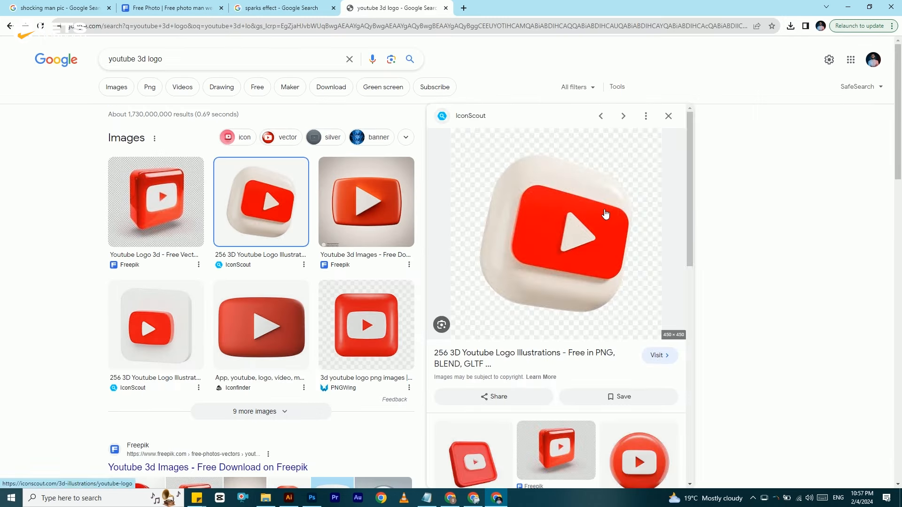
pyautogui.rightClick(563, 218)
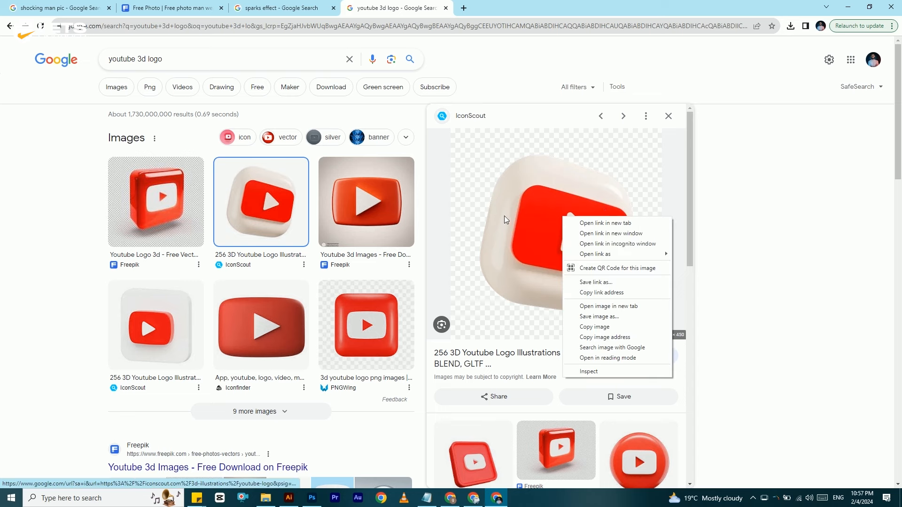
pyautogui.click(595, 326)
pyautogui.click(312, 498)
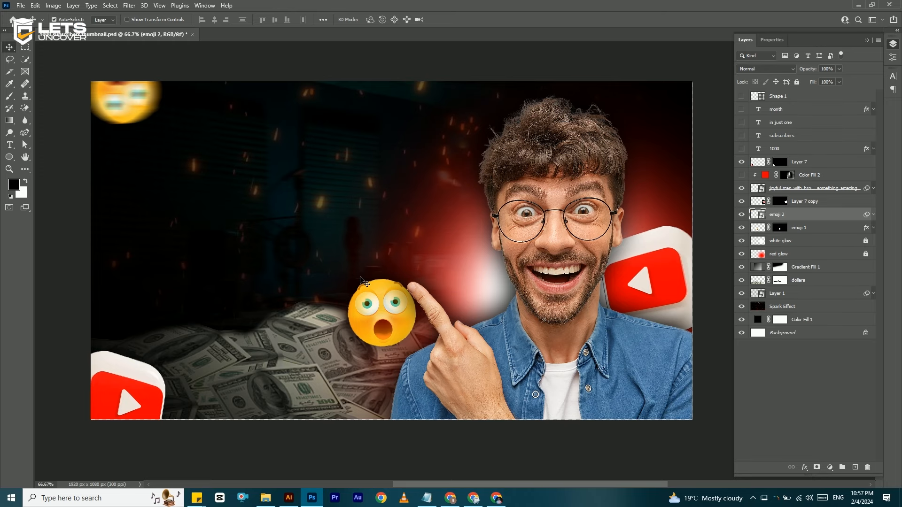
pyautogui.hotkey('ctrl', 'v')
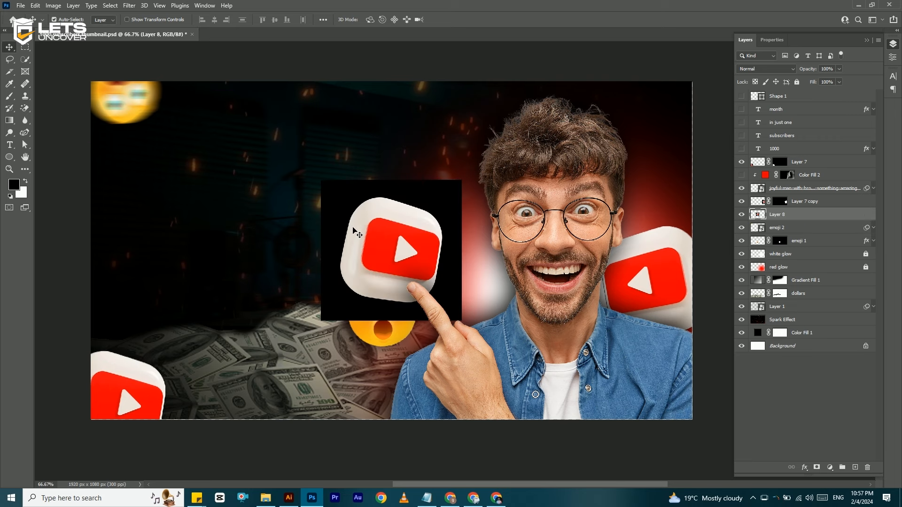
pyautogui.moveTo(380, 225); pyautogui.dragTo(331, 210)
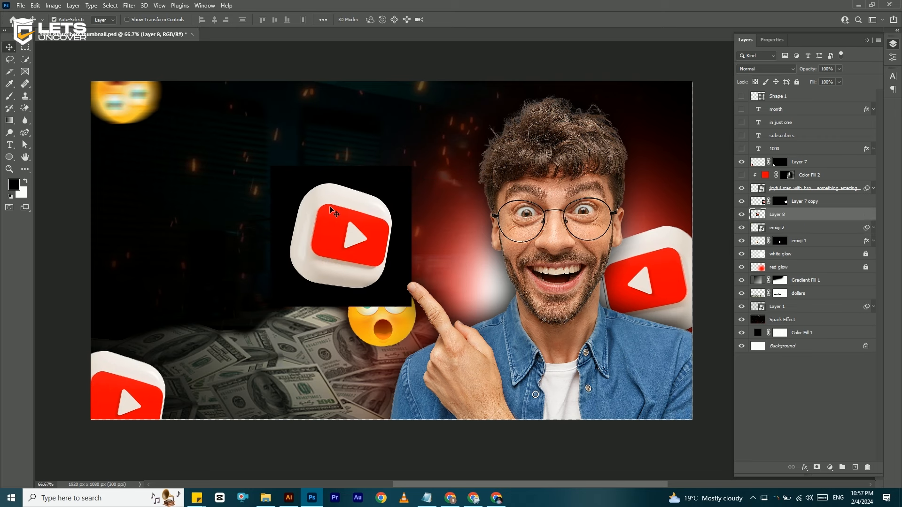
# Try erasing the black background around the pasted YouTube logo with the Magic Eraser, and undo it.
pyautogui.click(25, 109)
pyautogui.click(61, 126)
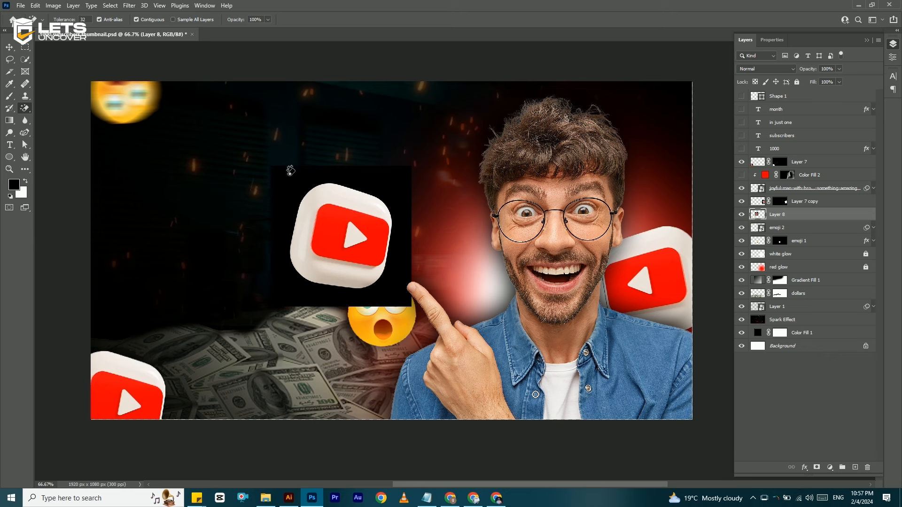
pyautogui.click(289, 177)
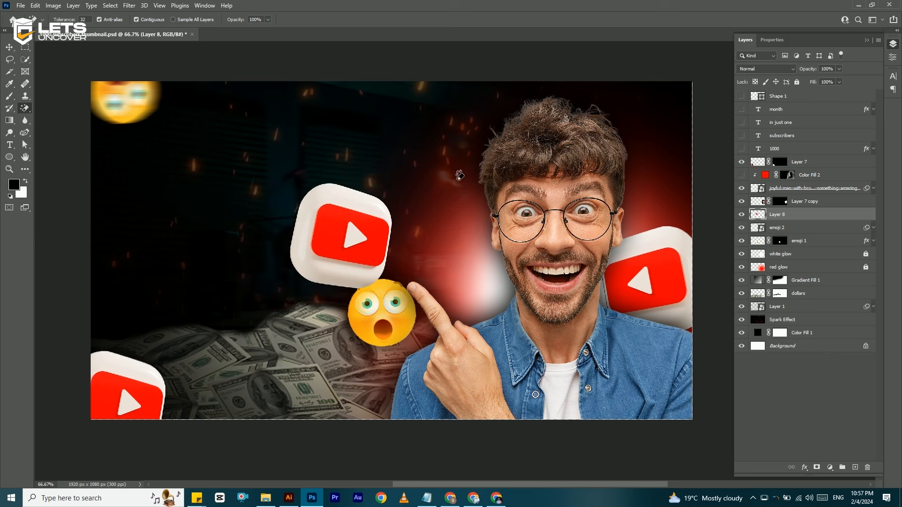
pyautogui.click(10, 47)
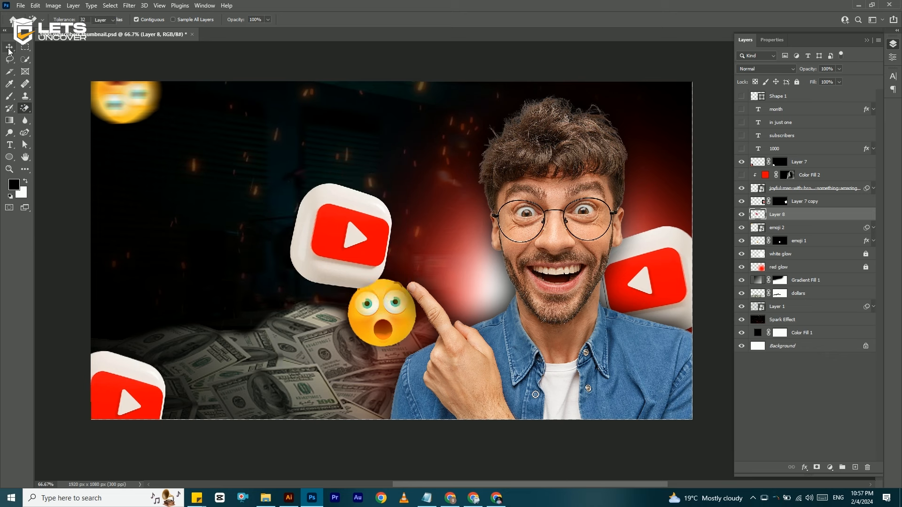
pyautogui.click(209, 66)
pyautogui.hotkey('ctrl', 'z')
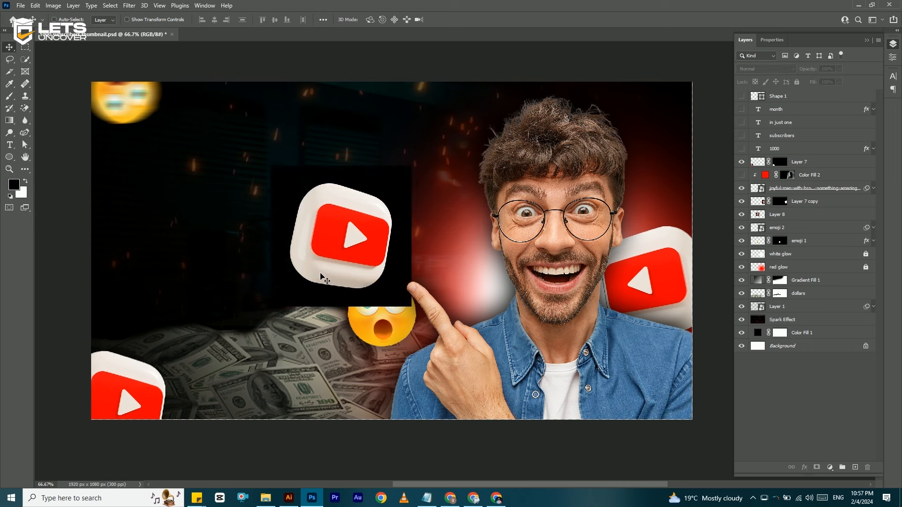
# Delete Layer 8, the pasted YouTube logo on the black square.
pyautogui.keyDown('ctrl'); pyautogui.click(365, 262); pyautogui.keyUp('ctrl')
pyautogui.press('Delete')
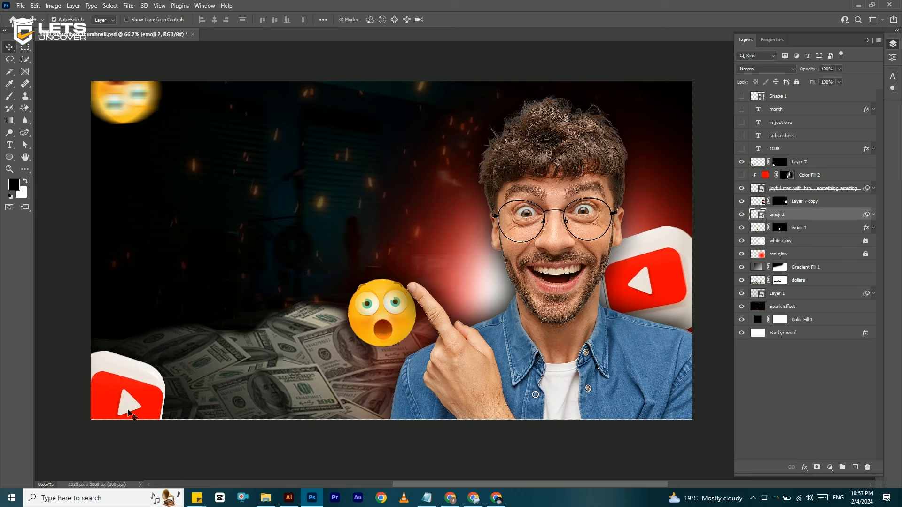
pyautogui.click(661, 286)
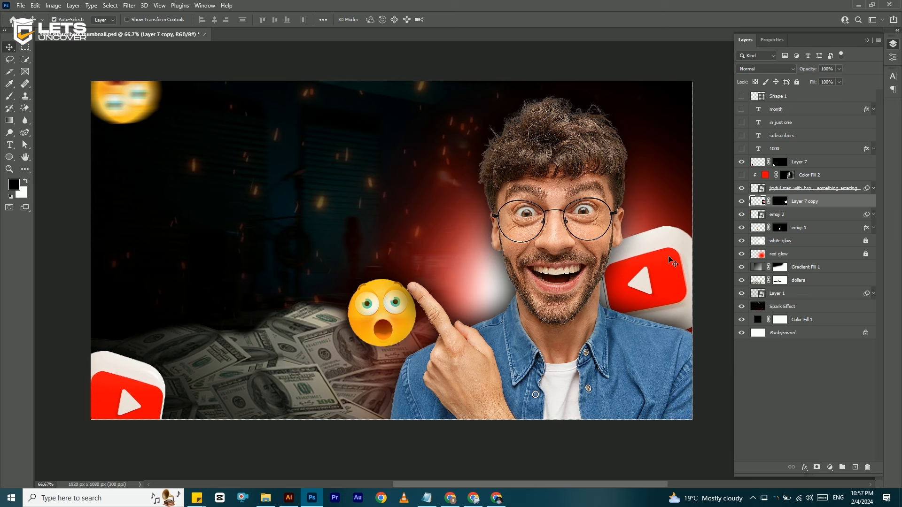
# Duplicate the Layer 7 YouTube logo and move the copy up into the dark area above the dollar pile.
pyautogui.click(138, 378)
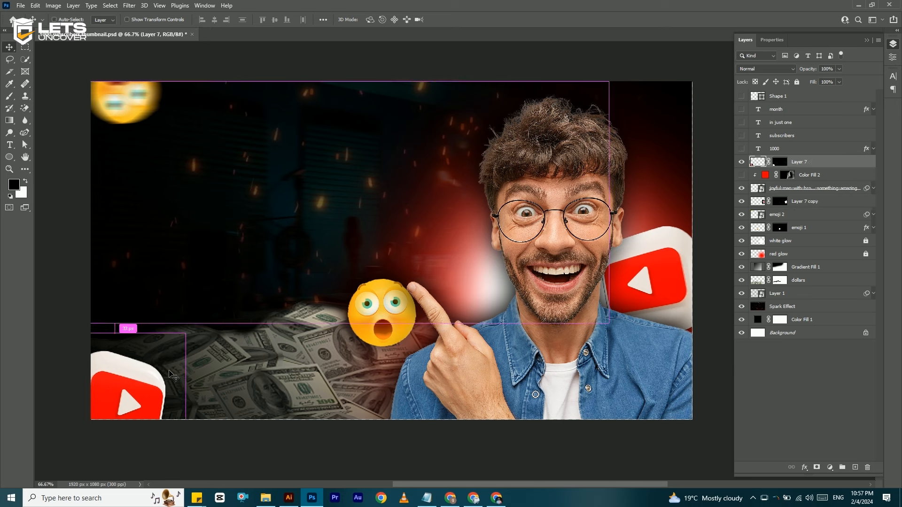
pyautogui.hotkey('ctrl', 'j')
pyautogui.moveTo(143, 387); pyautogui.dragTo(250, 255)
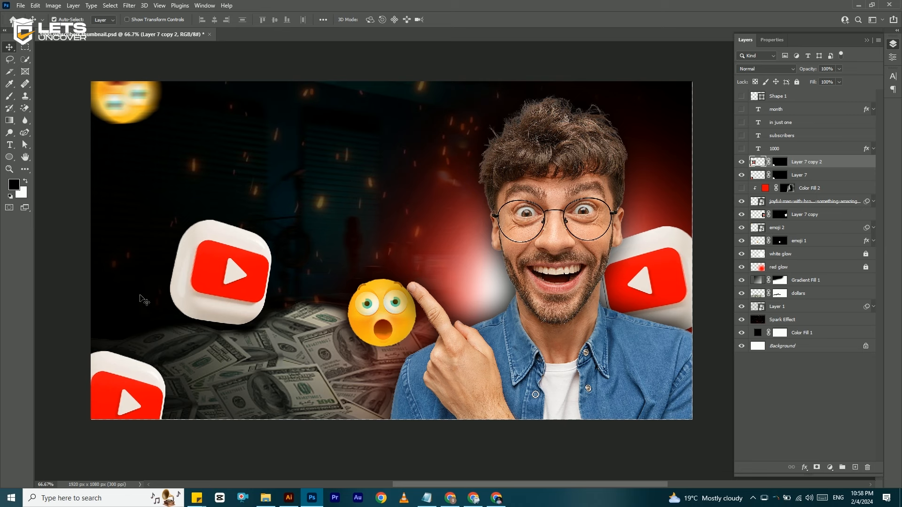
# Try flipping the logo copy vertically and horizontally, cancel the transform and undo the copy's move.
pyautogui.hotkey('ctrl', 't')
pyautogui.rightClick(227, 272)
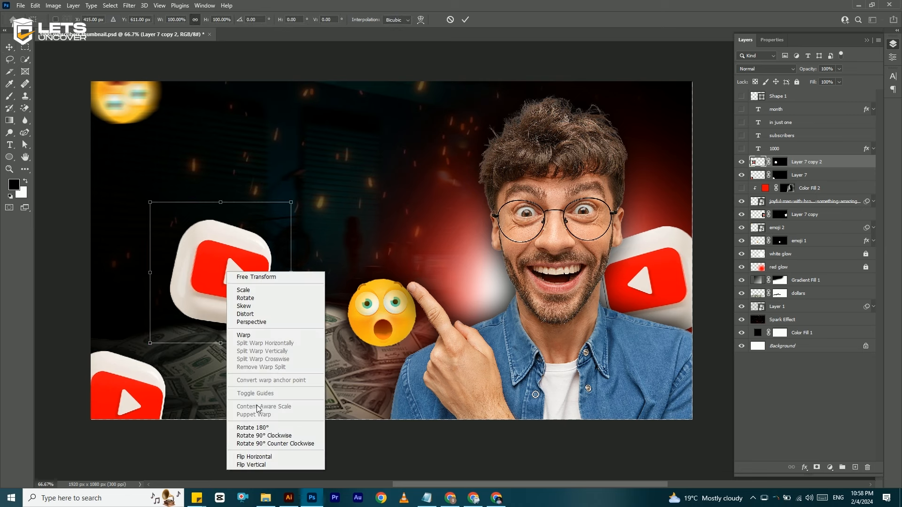
pyautogui.click(261, 465)
pyautogui.hotkey('ctrl', 'z')
pyautogui.rightClick(234, 269)
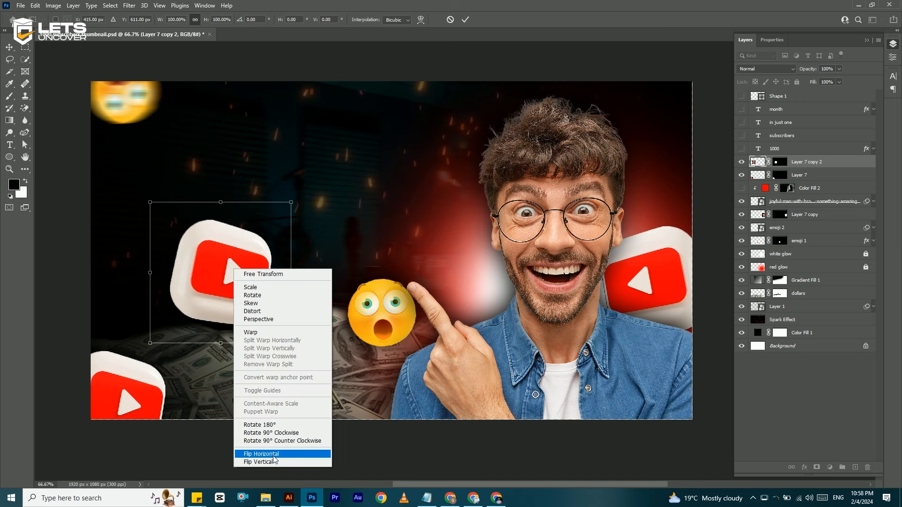
pyautogui.click(273, 454)
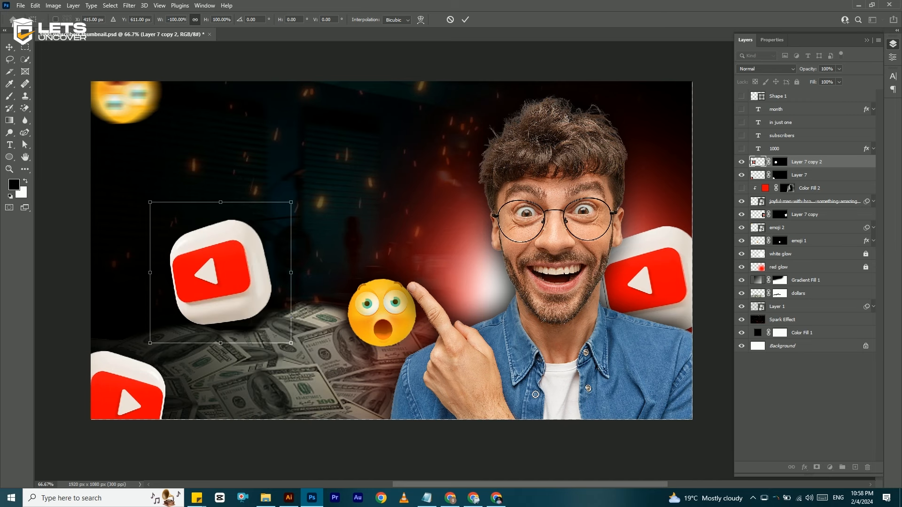
pyautogui.click(450, 19)
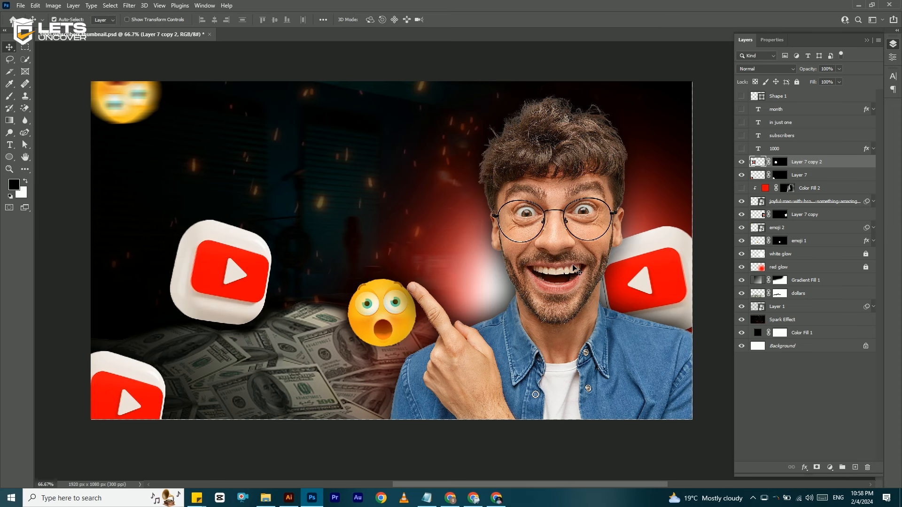
pyautogui.hotkey('ctrl', 'z')
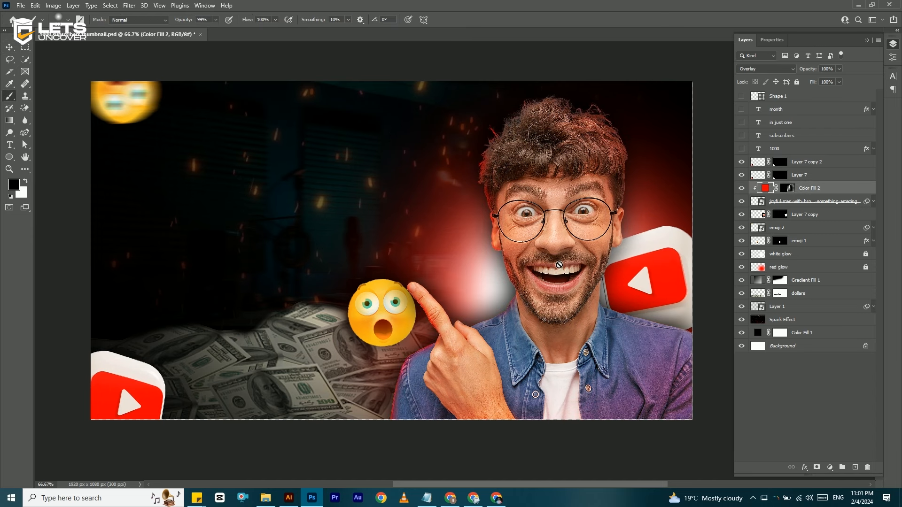
# Add a Solid Color fill layer in red ea1d1d directly above Color Fill 2.
pyautogui.click(9, 47)
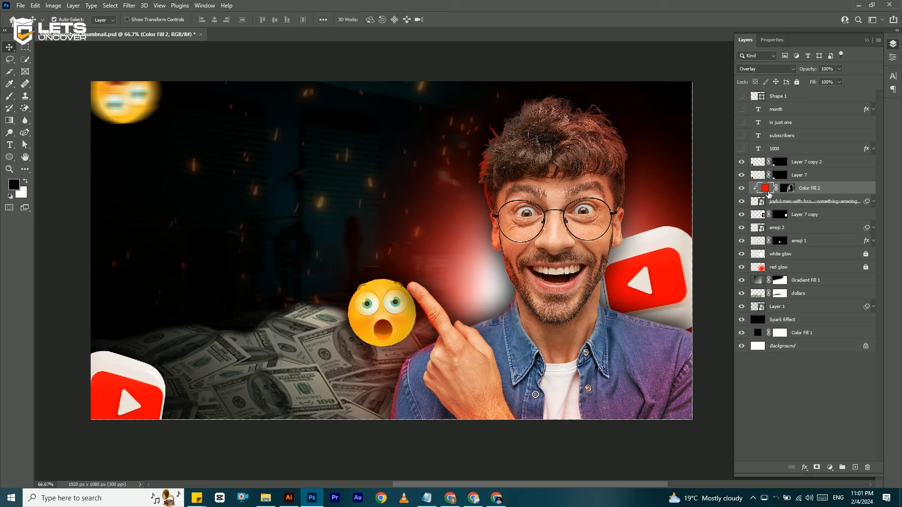
pyautogui.click(830, 468)
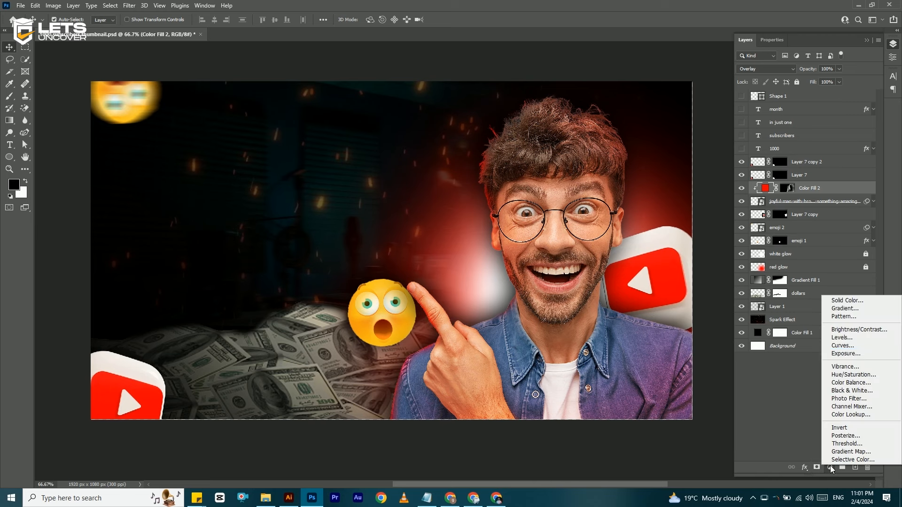
pyautogui.click(833, 303)
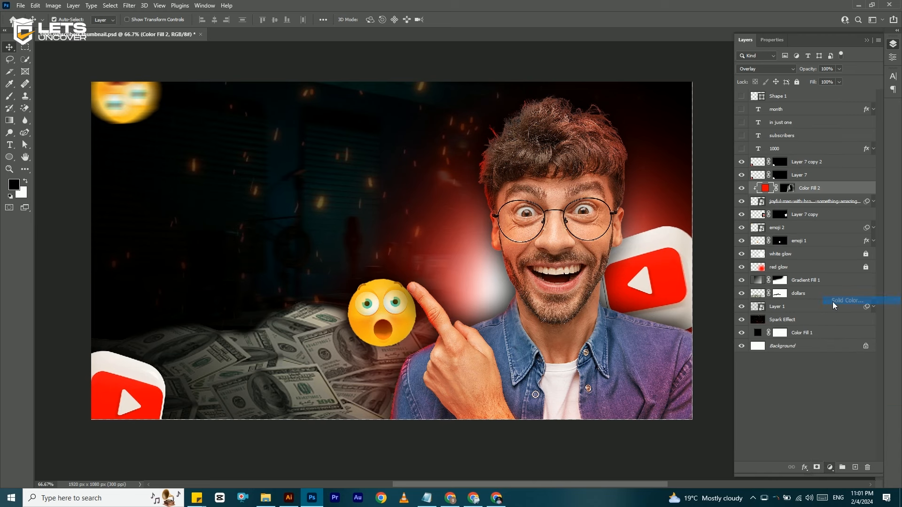
pyautogui.click(496, 133)
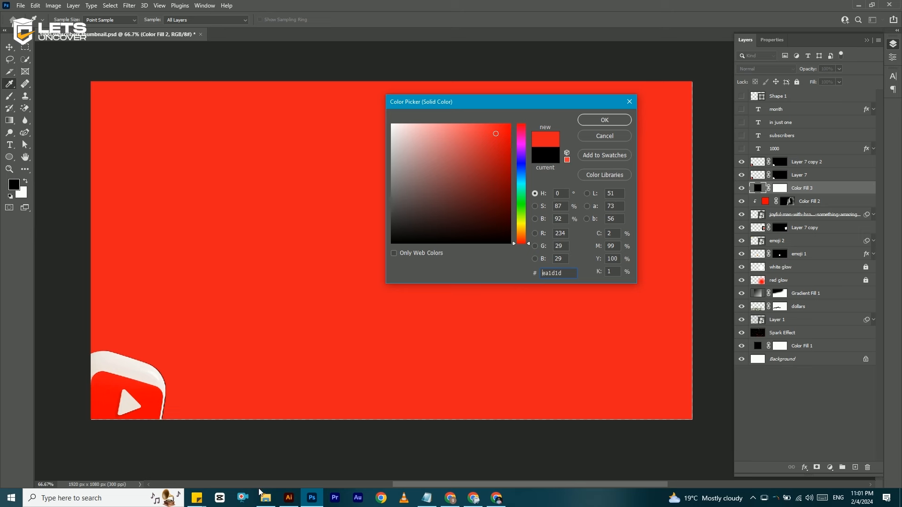
pyautogui.click(608, 120)
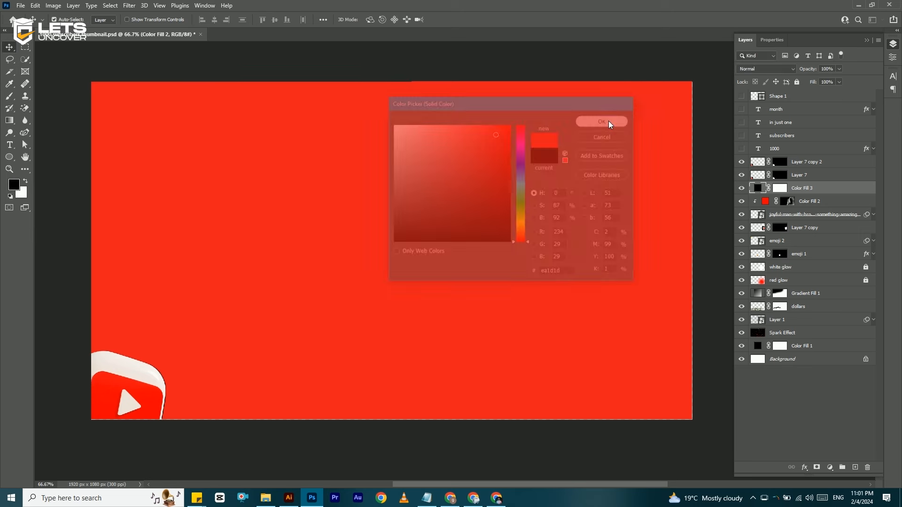
# Invert the new red fill's layer mask to black and paint white on it beside the man's hair.
pyautogui.click(779, 189)
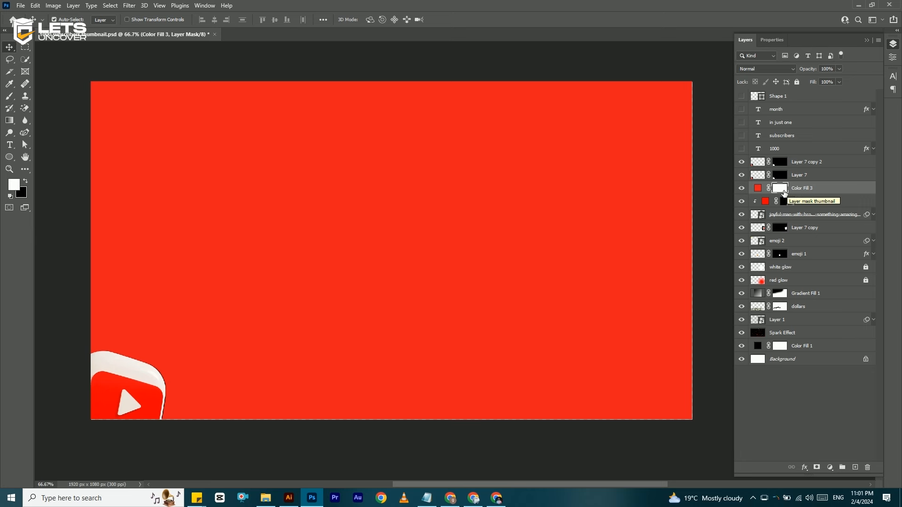
pyautogui.hotkey('ctrl', 'i')
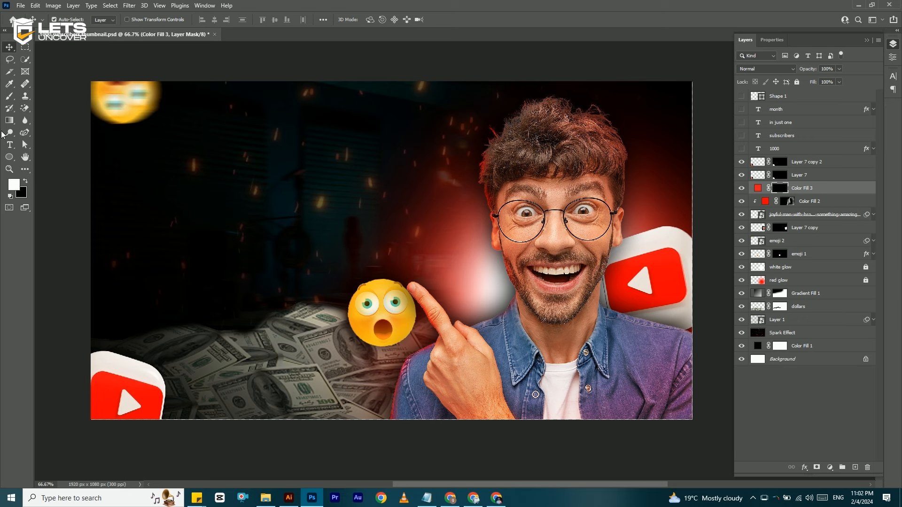
pyautogui.click(9, 95)
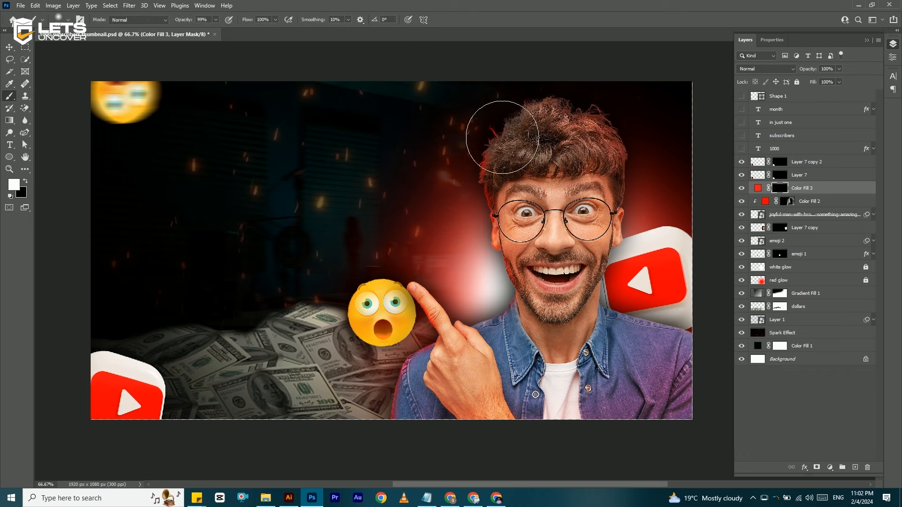
pyautogui.moveTo(528, 133)
pyautogui.mouseDown()
pyautogui.moveTo(489, 186)
pyautogui.moveTo(486, 227)
pyautogui.mouseUp()
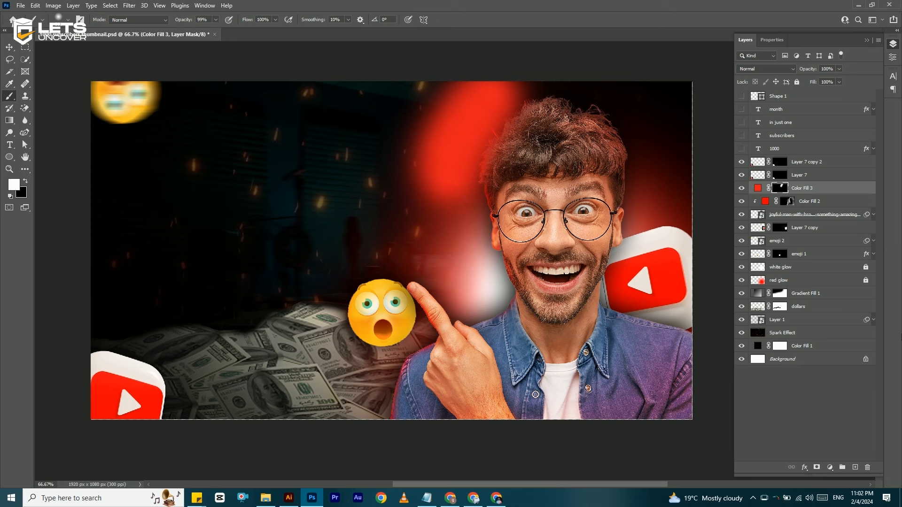
# Try clipping the painted red fill to the man, then undo the clipping, the painting and the added fill layer.
pyautogui.keyDown('alt'); pyautogui.click(838, 198); pyautogui.keyUp('alt')
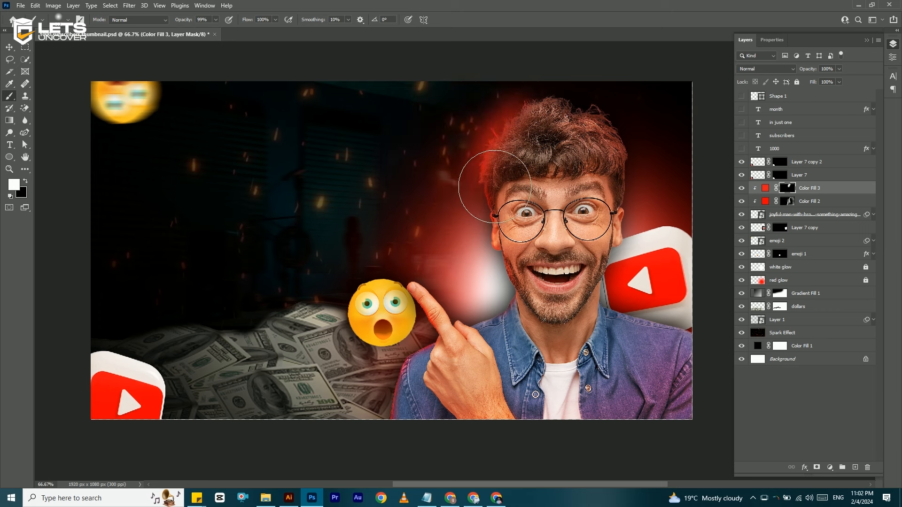
pyautogui.hotkey('ctrl', 'z')
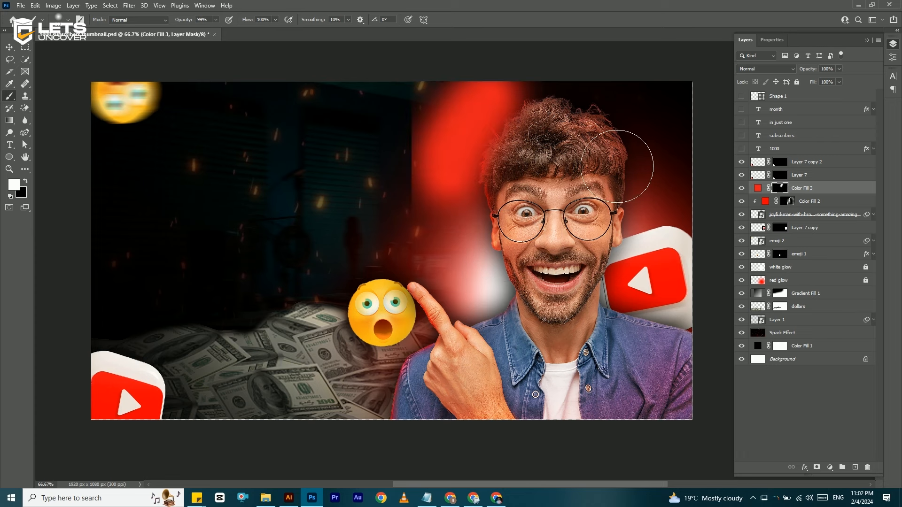
pyautogui.hotkey('ctrl', 'BackSpace')
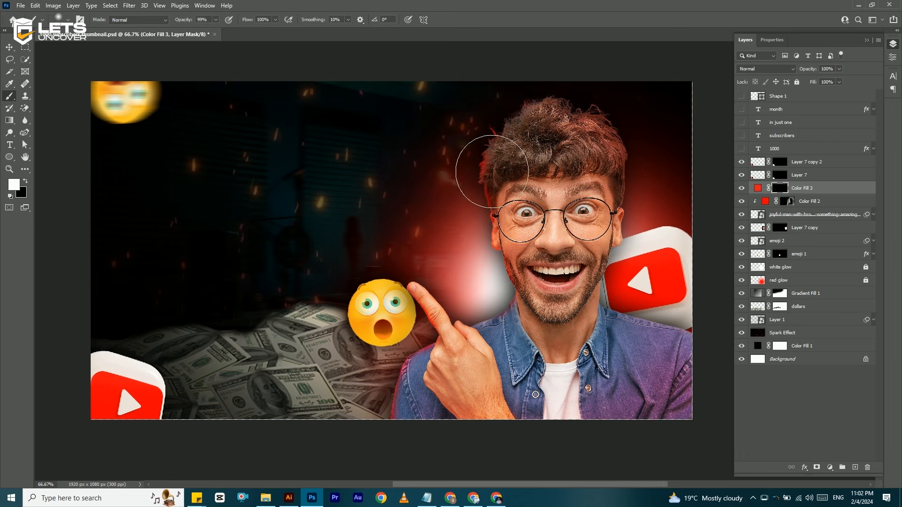
pyautogui.hotkey('ctrl', 'z')
pyautogui.hotkey('ctrl', 'z')
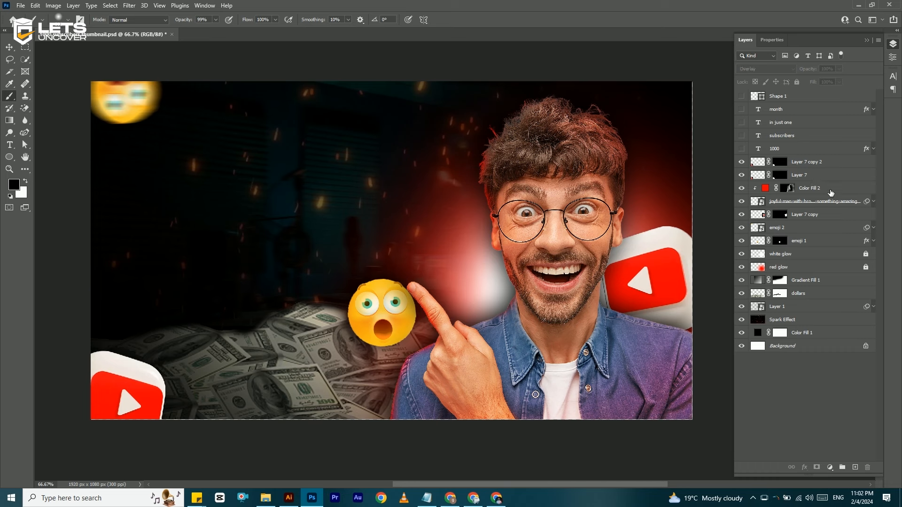
# Release the clipping mask of Color Fill 2 and clip it to the man's layer again.
pyautogui.click(830, 192)
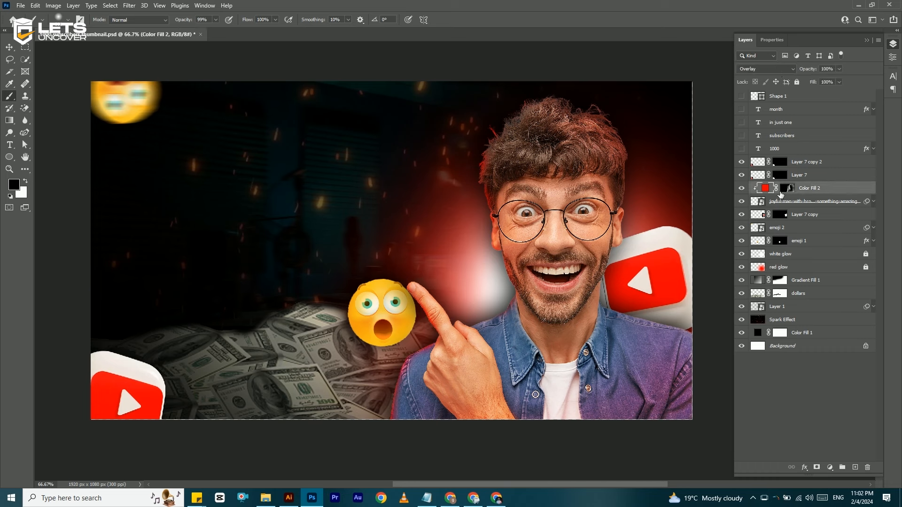
pyautogui.keyDown('alt'); pyautogui.click(843, 199); pyautogui.keyUp('alt')
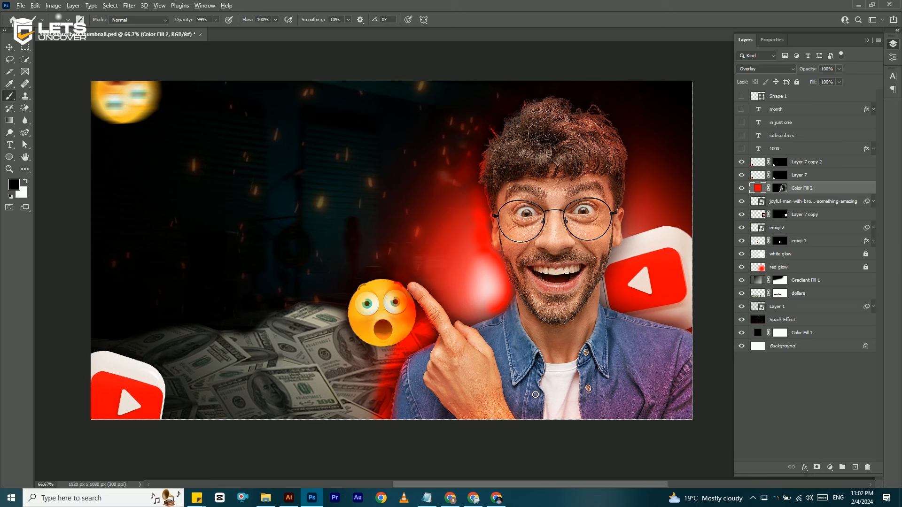
pyautogui.keyDown('alt'); pyautogui.click(845, 197); pyautogui.keyUp('alt')
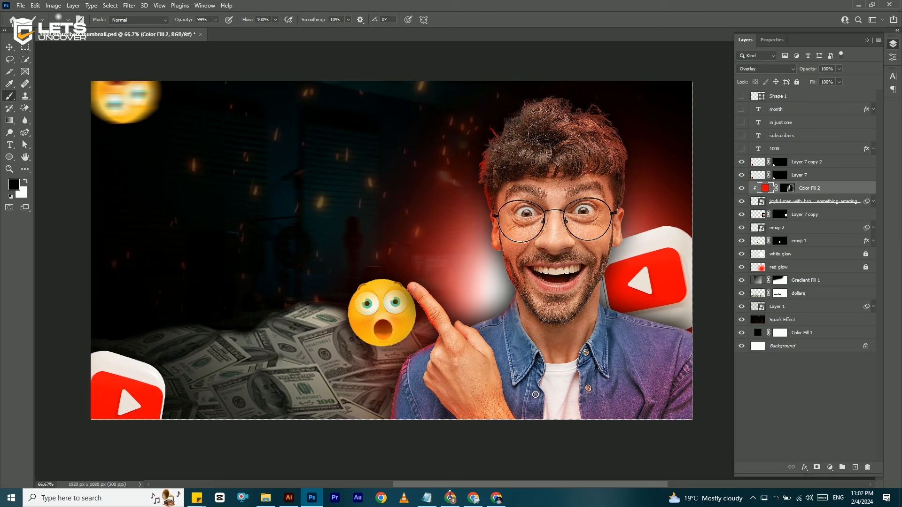
# Try the Normal blend mode on Color Fill 2, then set it back to Overlay and deselect the layer.
pyautogui.click(761, 69)
pyautogui.click(761, 77)
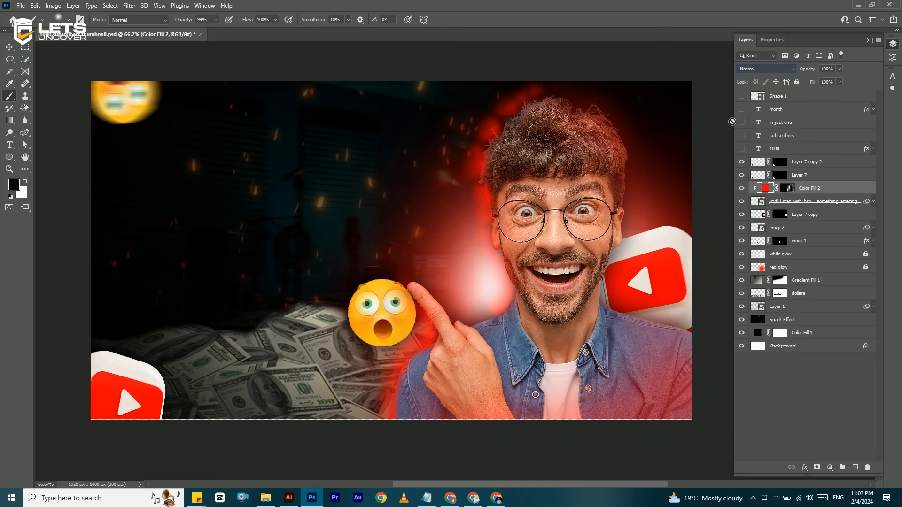
pyautogui.click(777, 68)
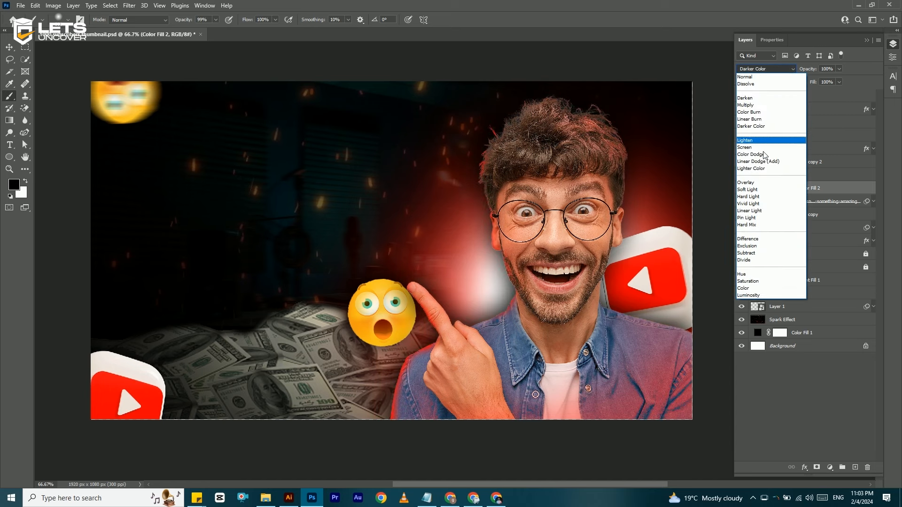
pyautogui.click(748, 182)
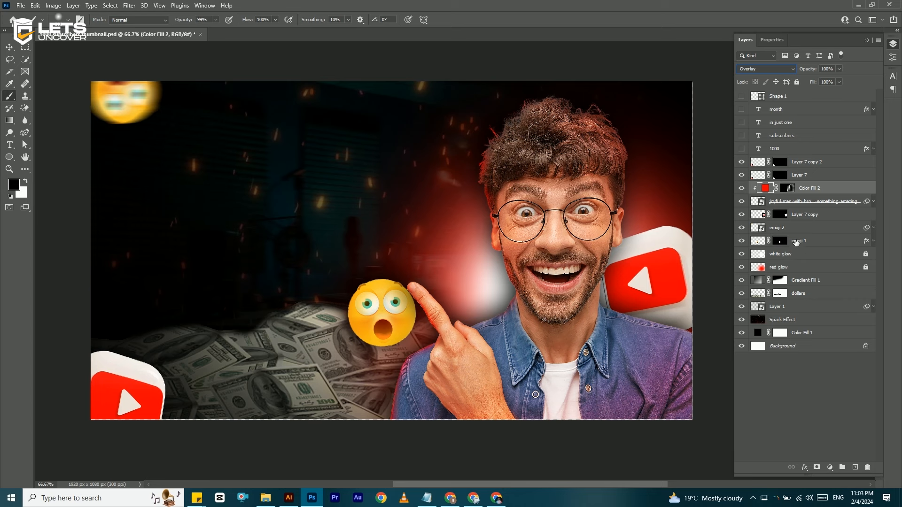
pyautogui.click(793, 419)
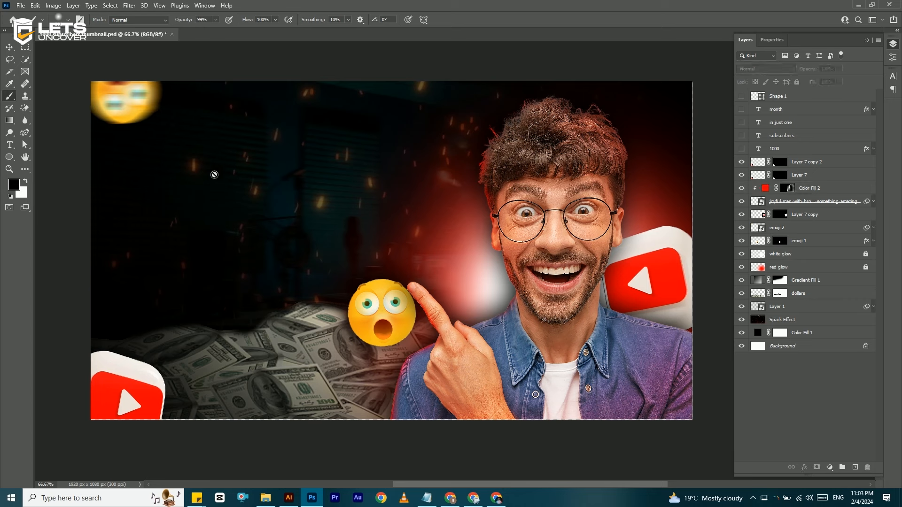
# Show the four title text layers "1000", "subscribers", "in just one" and "month", and select the "1000" layer.
pyautogui.click(9, 47)
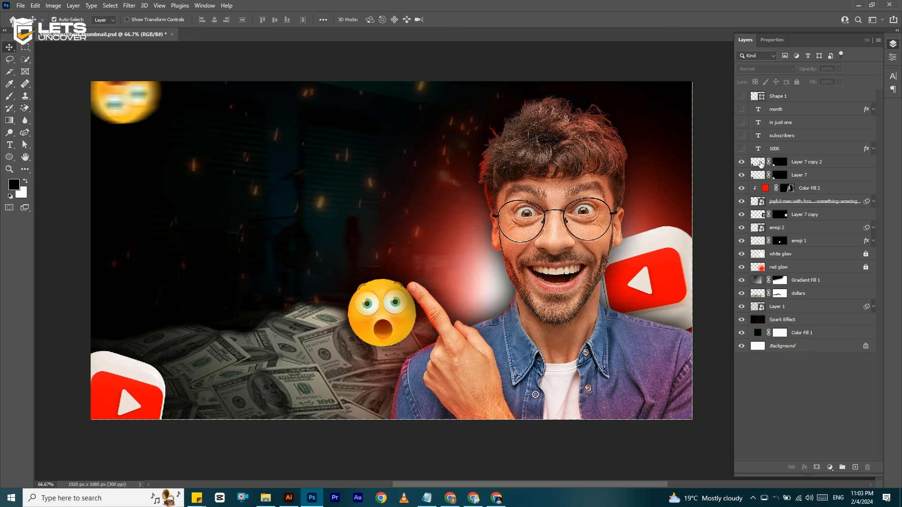
pyautogui.click(742, 149)
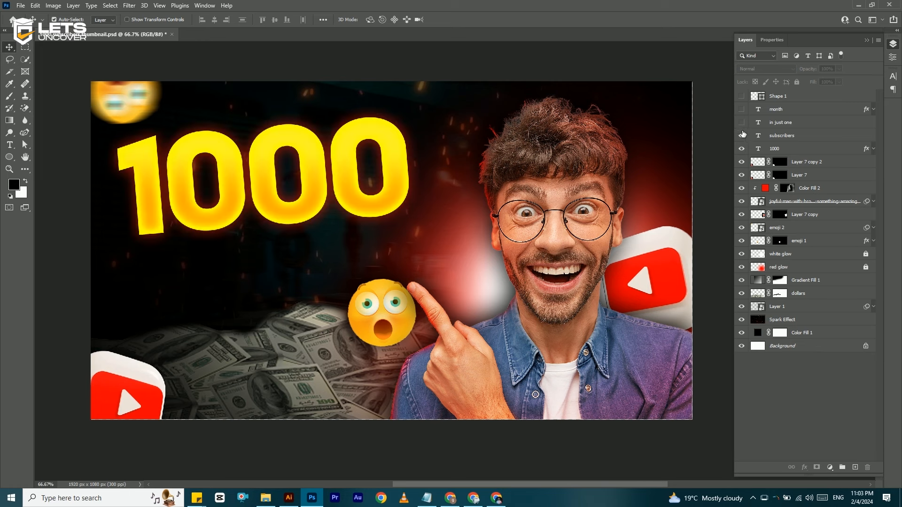
pyautogui.click(742, 135)
pyautogui.click(742, 122)
pyautogui.click(742, 109)
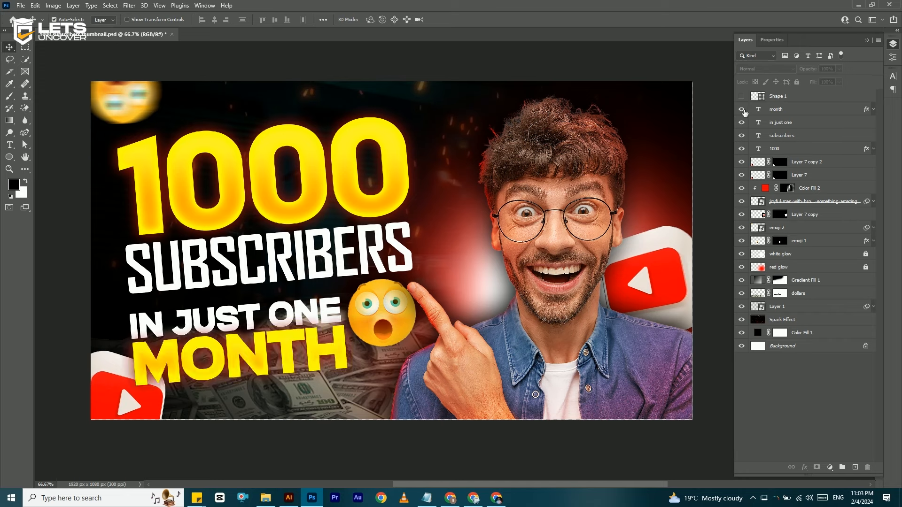
pyautogui.click(220, 235)
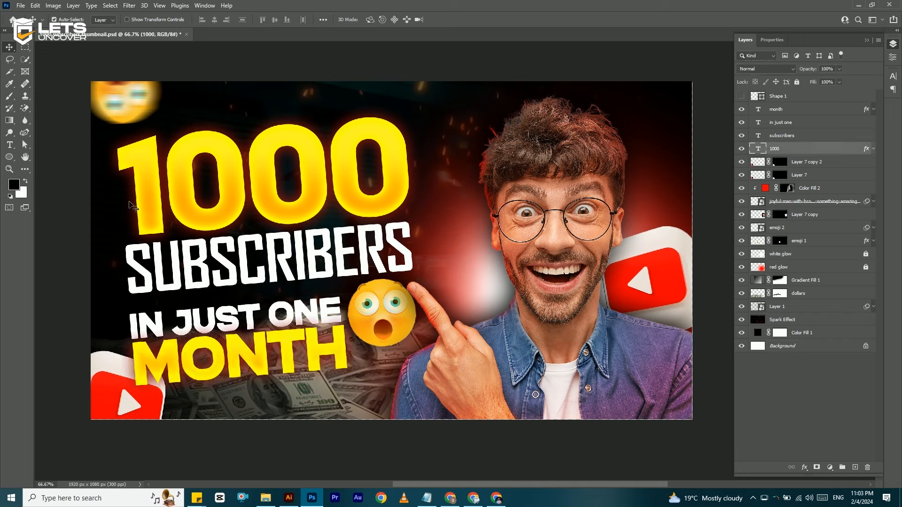